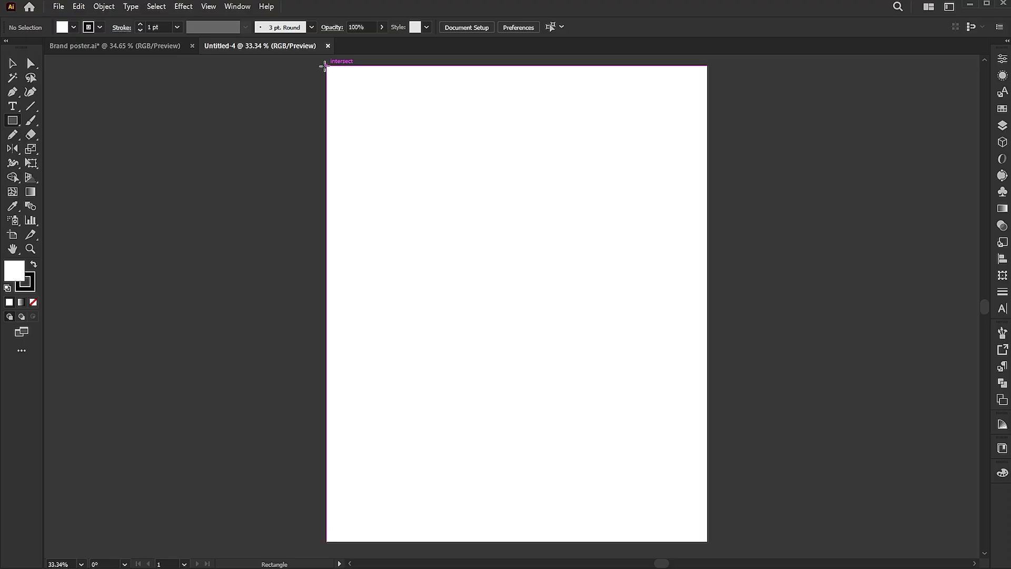
# - Draw a 1080 × 1350 px rectangle covering the artboard, without stroke, and fill it light grey using hue 0° and brightness 85%
pyautogui.moveTo(324, 65); pyautogui.dragTo(708, 541)
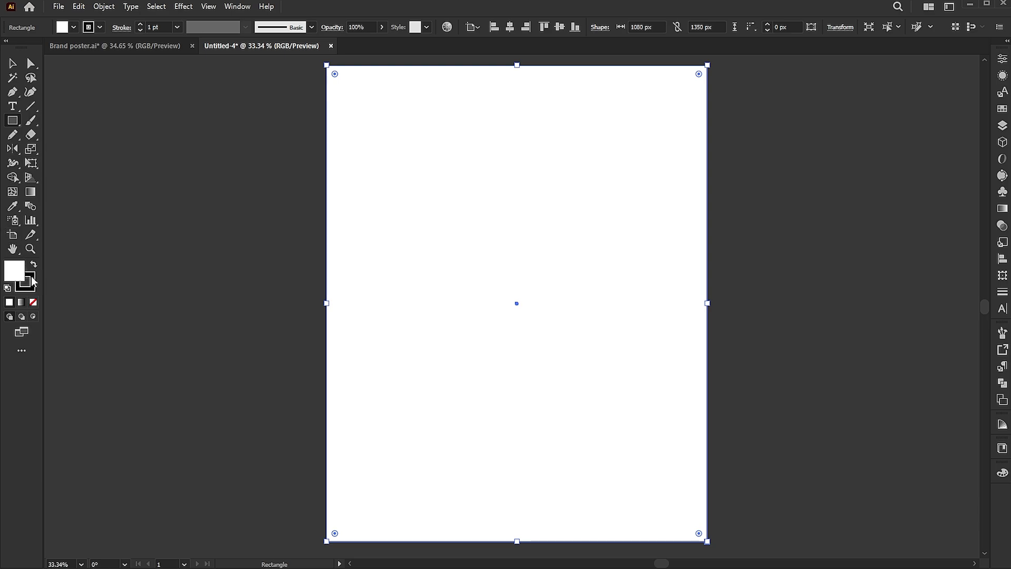
pyautogui.click(34, 298)
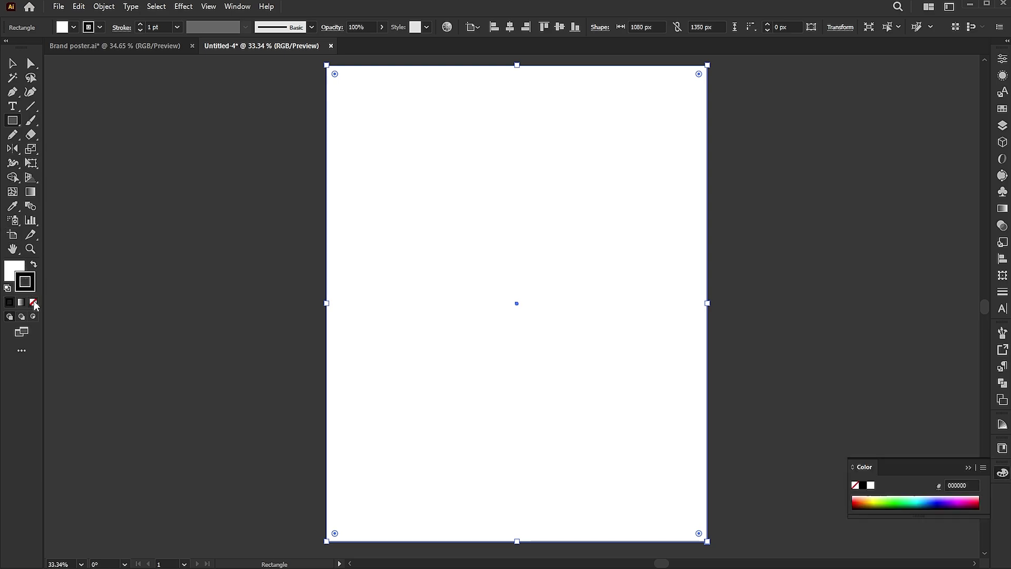
pyautogui.doubleClick(20, 268)
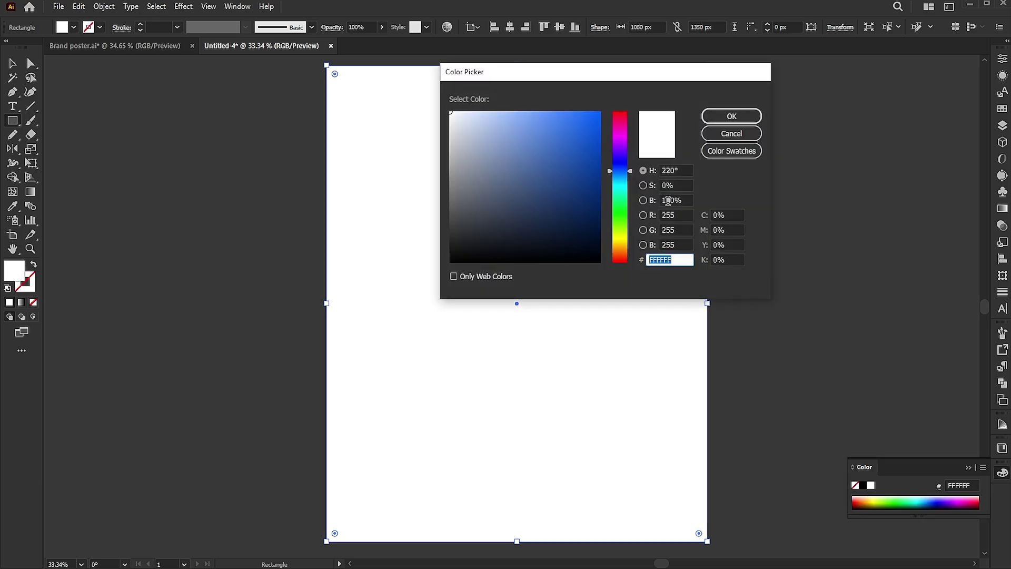
pyautogui.click(684, 168)
pyautogui.write('0')
pyautogui.press('Tab')
pyautogui.press('Tab')
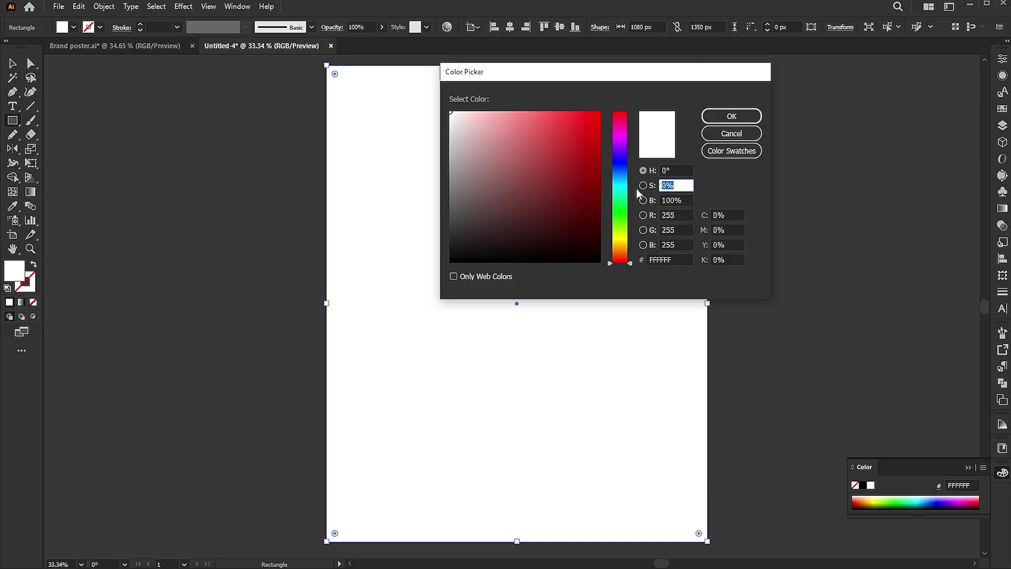
pyautogui.write('85')
pyautogui.press('Return')
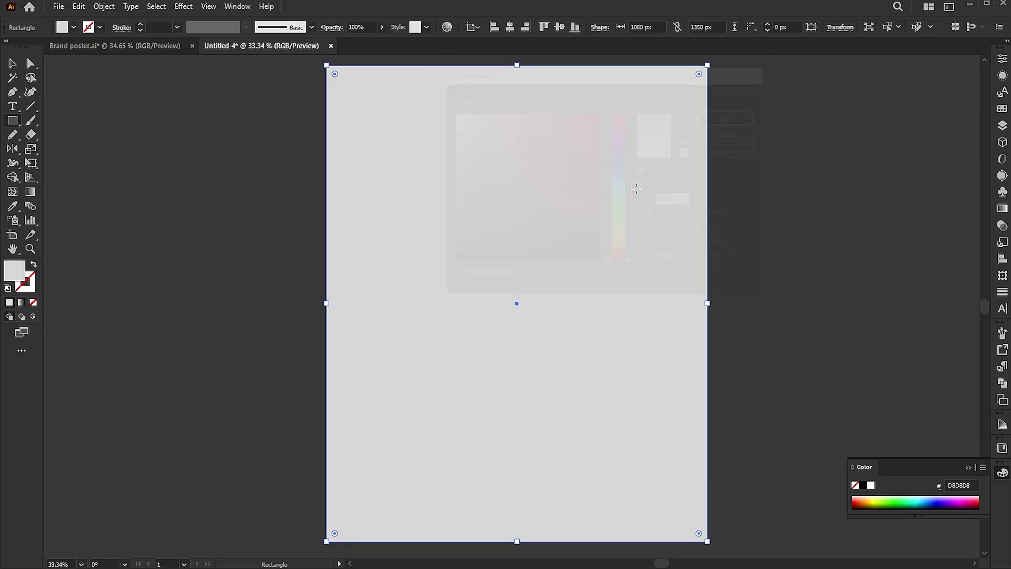
# - Lock the grey background rectangle
pyautogui.click(105, 8)
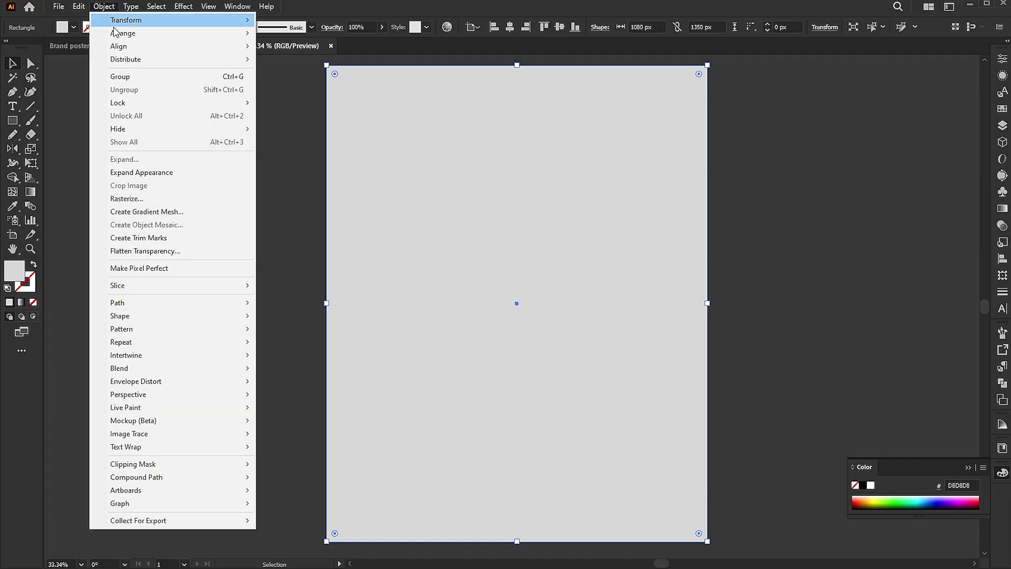
pyautogui.moveTo(190, 105)
pyautogui.click(271, 105)
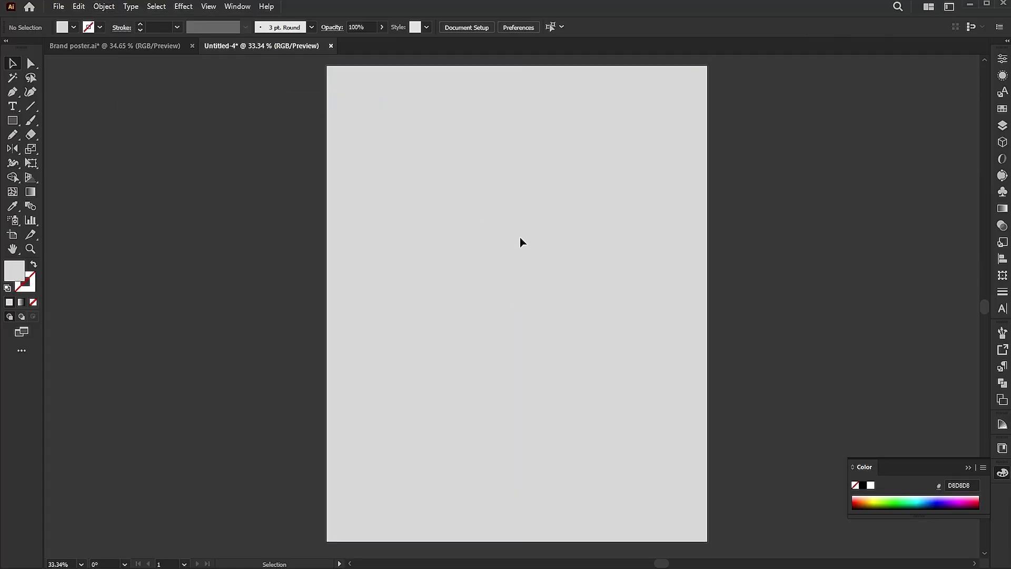
# - Create a rectangle 300 px wide and 400 px high on the artboard
pyautogui.click(469, 303)
pyautogui.write('300')
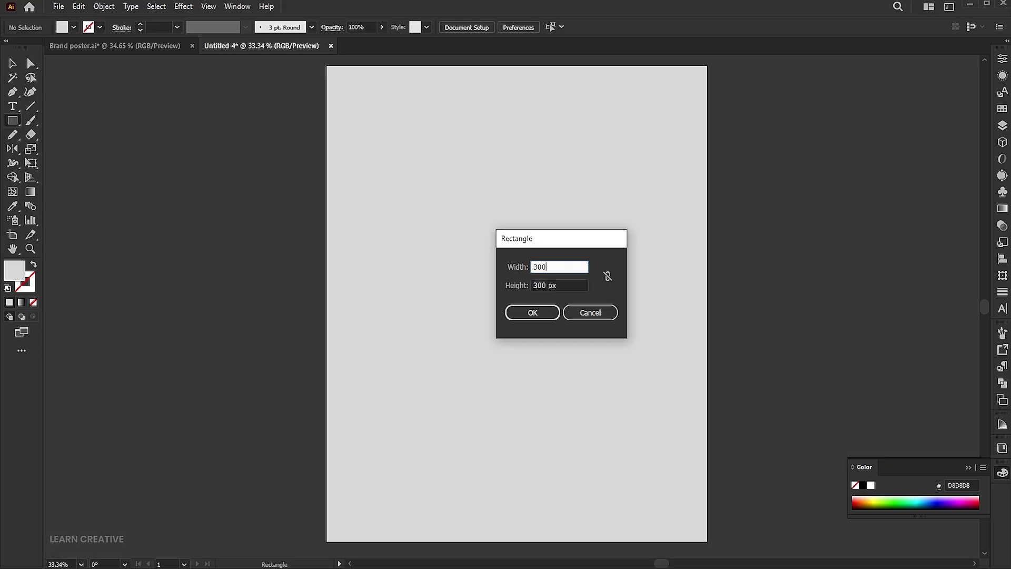
pyautogui.press('Tab')
pyautogui.write('40')
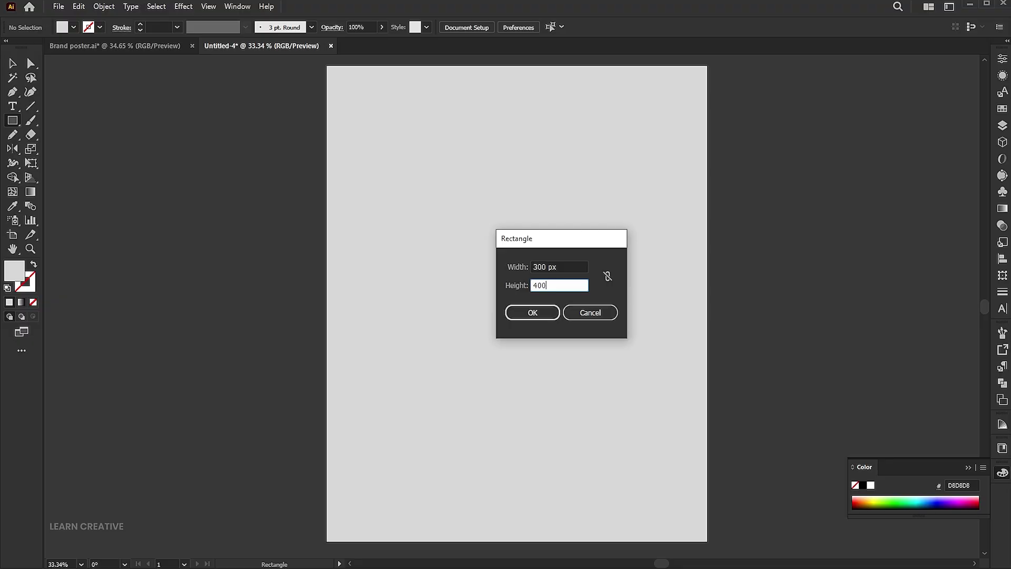
pyautogui.press('Return')
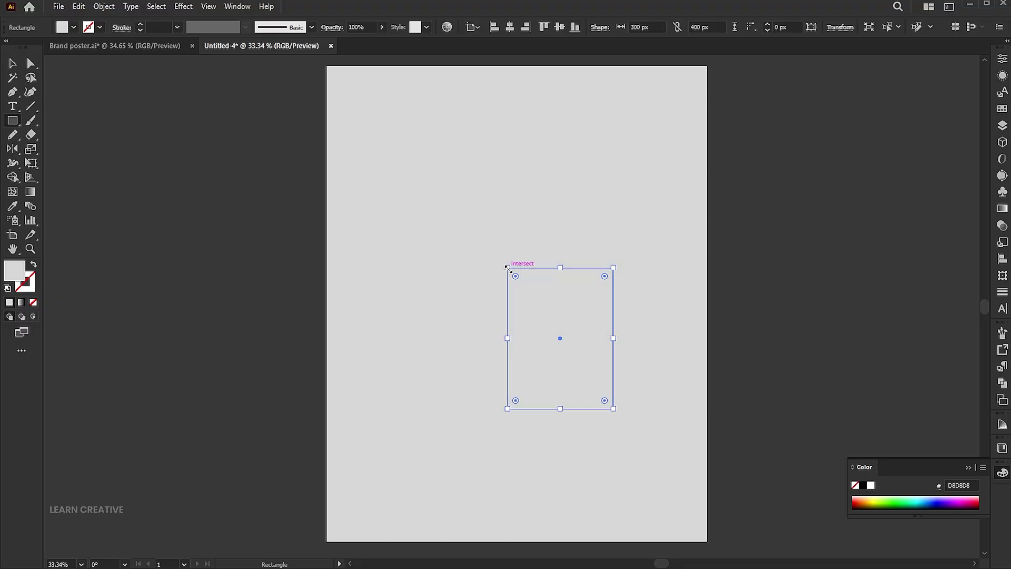
# - Fill the 300 × 400 px rectangle with white and move it to the artboard's left half, vertically centred
pyautogui.doubleClick(20, 275)
pyautogui.moveTo(495, 171); pyautogui.dragTo(450, 111)
pyautogui.click(727, 118)
pyautogui.click(727, 117)
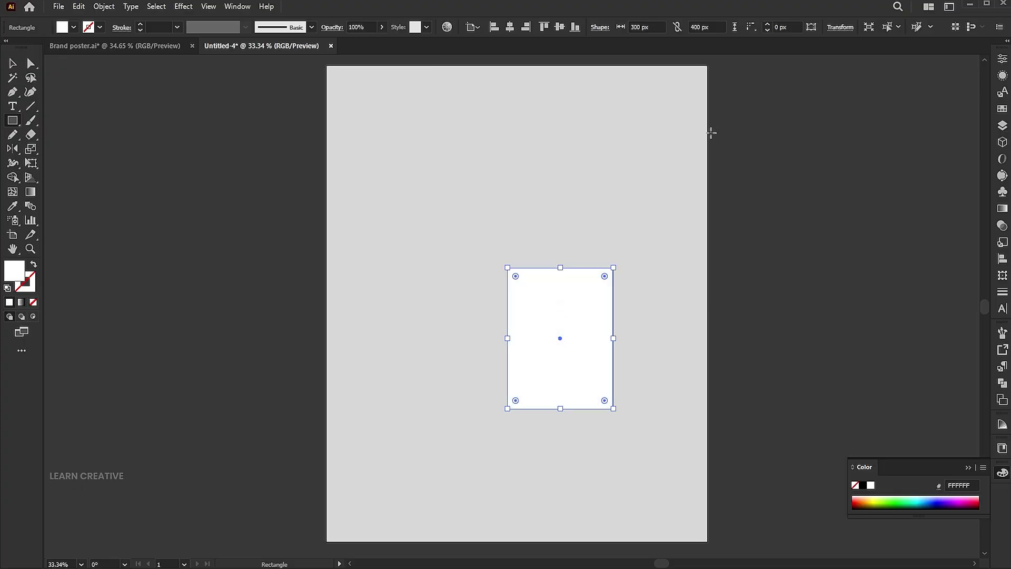
pyautogui.press('v')
pyautogui.moveTo(574, 337); pyautogui.dragTo(429, 303)
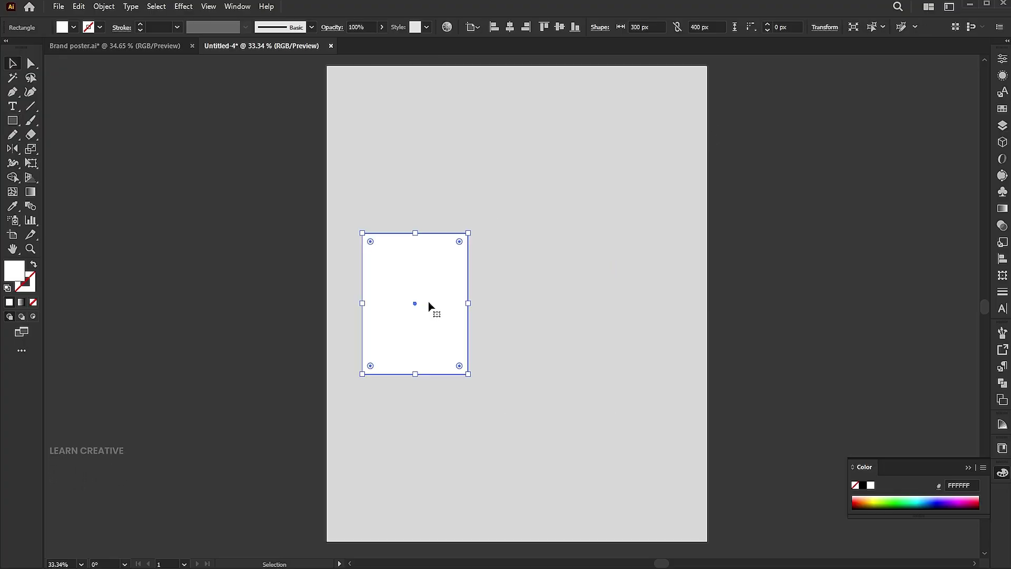
# - Place the linked photo "young-woman-with-black-hat-sunglasses-isolated-white-background (1)" over the white rectangle, about 682 × 454 px
pyautogui.click(59, 7)
pyautogui.click(90, 220)
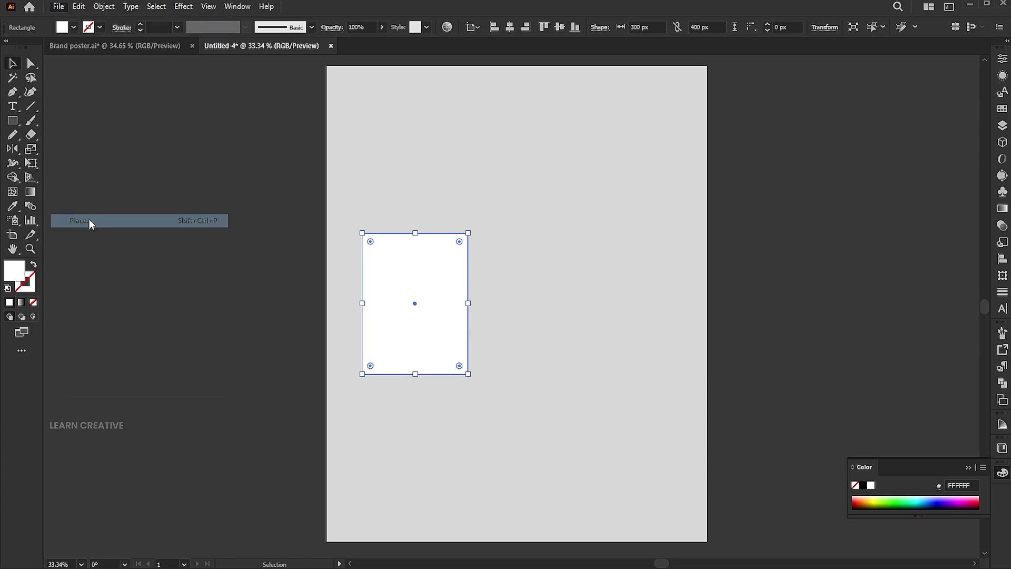
pyautogui.scroll(-3, 546, 311)
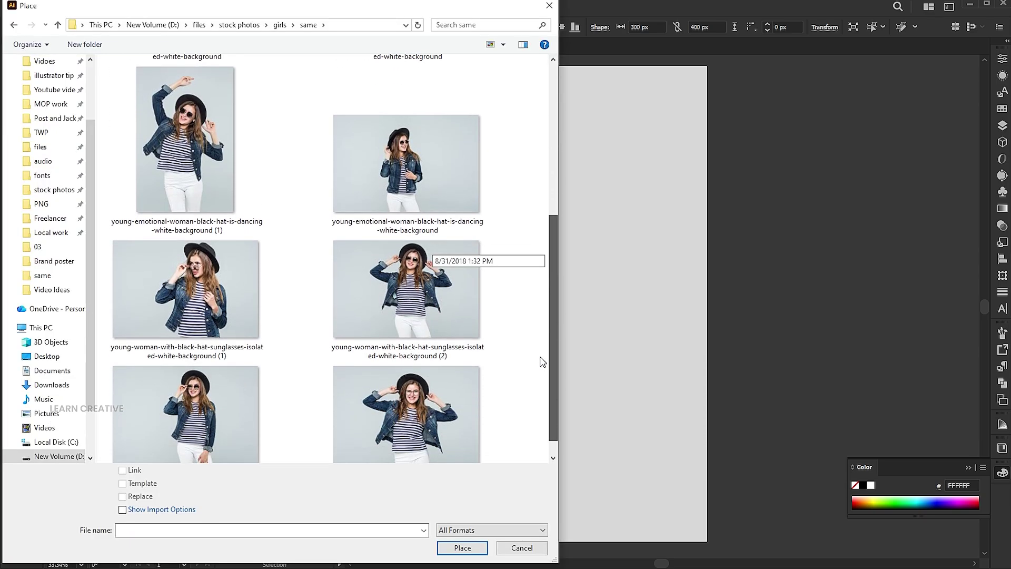
pyautogui.click(221, 295)
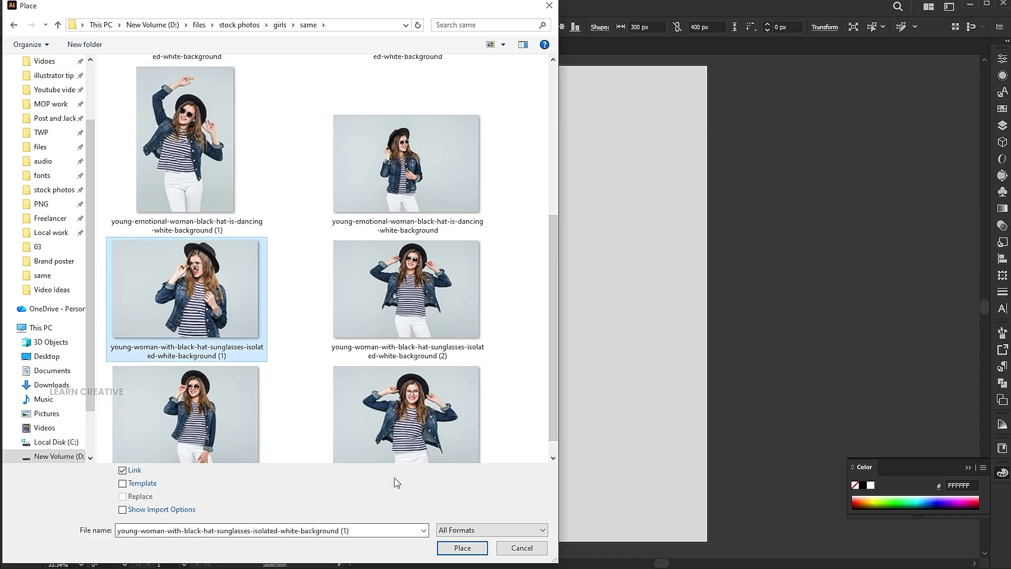
pyautogui.click(466, 551)
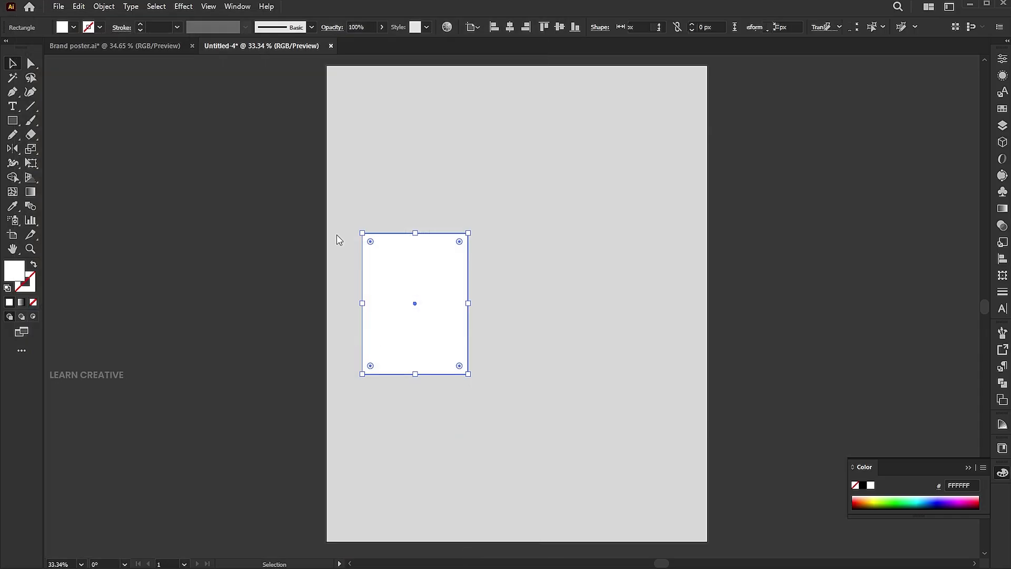
pyautogui.moveTo(338, 211); pyautogui.dragTo(514, 339)
pyautogui.moveTo(479, 258); pyautogui.dragTo(462, 266)
# - Send the photo backward behind the white rectangle and make a clipping mask from the two objects
pyautogui.rightClick(414, 245)
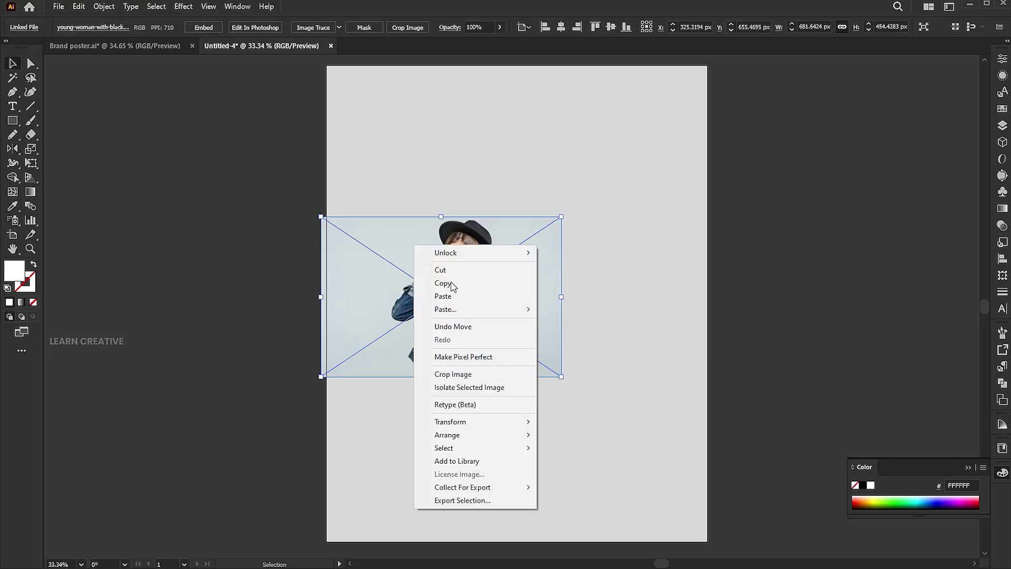
pyautogui.moveTo(479, 436)
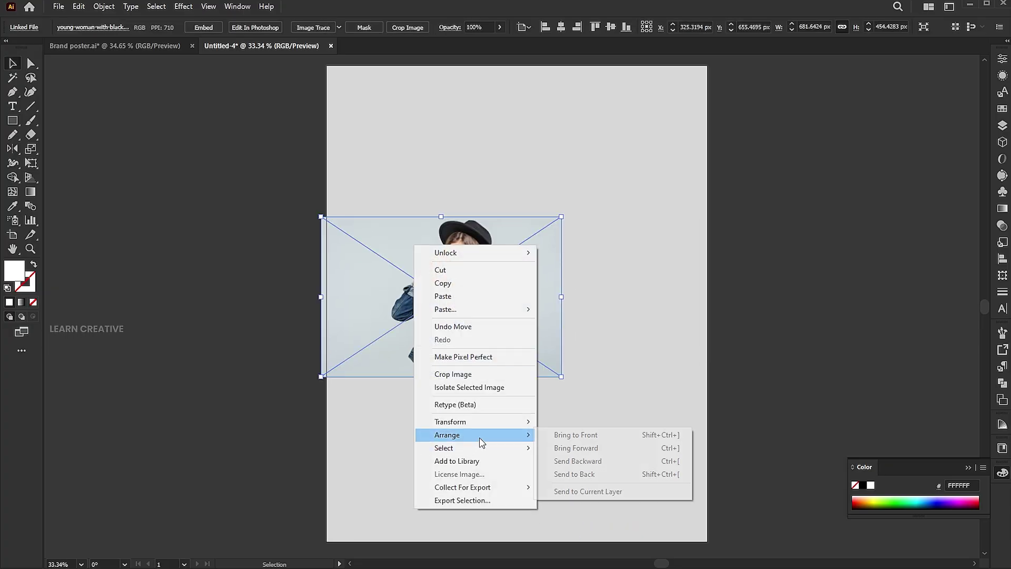
pyautogui.click(620, 466)
pyautogui.click(443, 269)
pyautogui.keyDown('shift'); pyautogui.click(507, 244); pyautogui.keyUp('shift')
pyautogui.rightClick(457, 257)
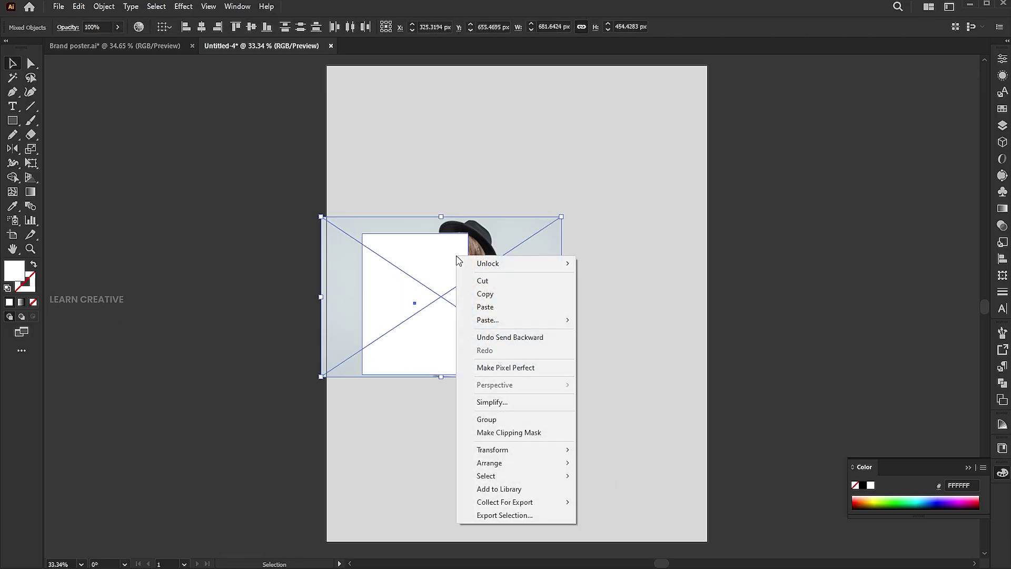
pyautogui.click(558, 439)
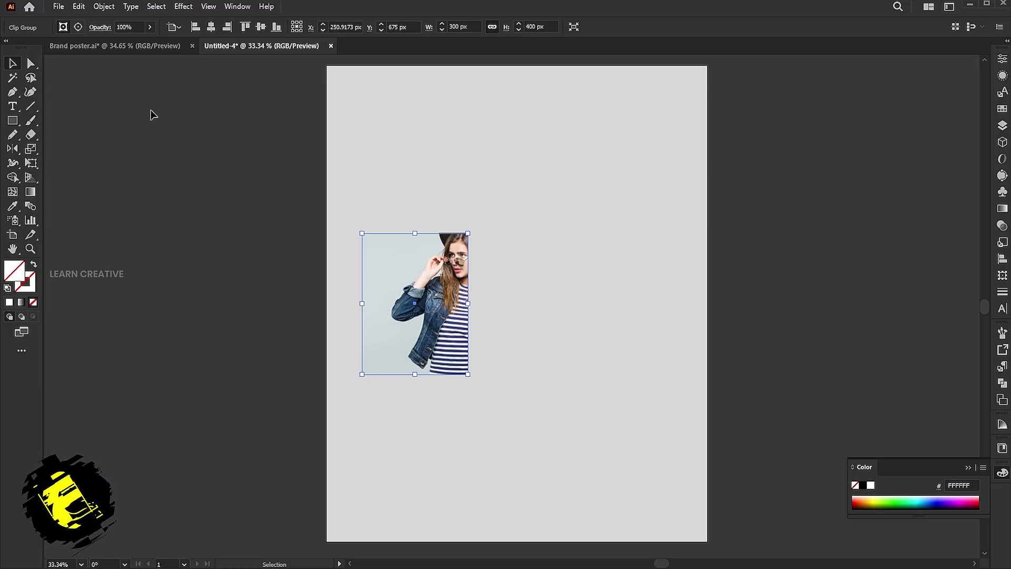
# - Reposition and slightly enlarge the photo inside its clipping mask so the woman fills the frame
pyautogui.click(30, 64)
pyautogui.click(506, 284)
pyautogui.click(466, 275)
pyautogui.moveTo(467, 275); pyautogui.dragTo(424, 301)
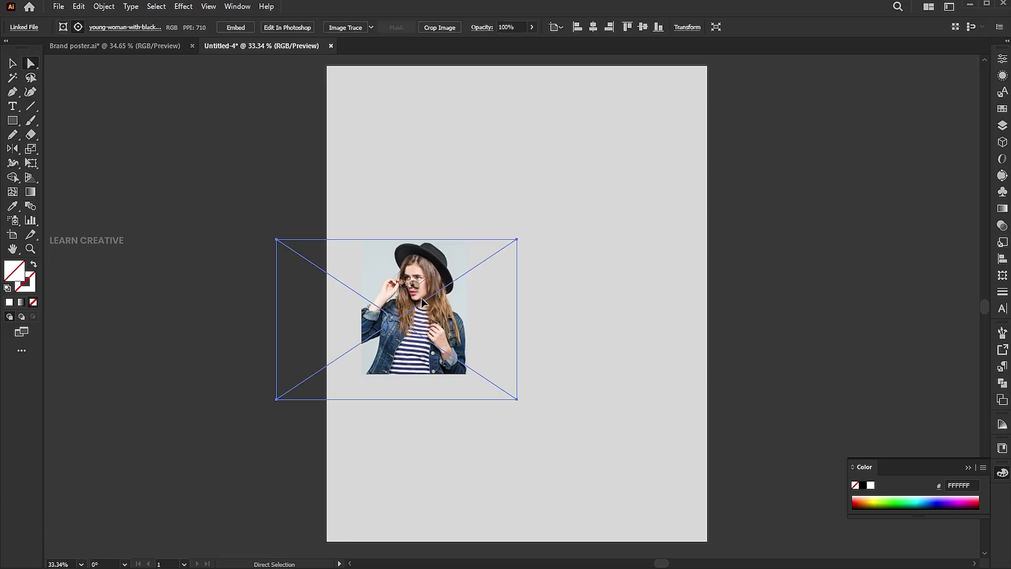
pyautogui.press('v')
pyautogui.moveTo(518, 239); pyautogui.dragTo(525, 232)
pyautogui.press('a')
pyautogui.moveTo(439, 277); pyautogui.dragTo(434, 276)
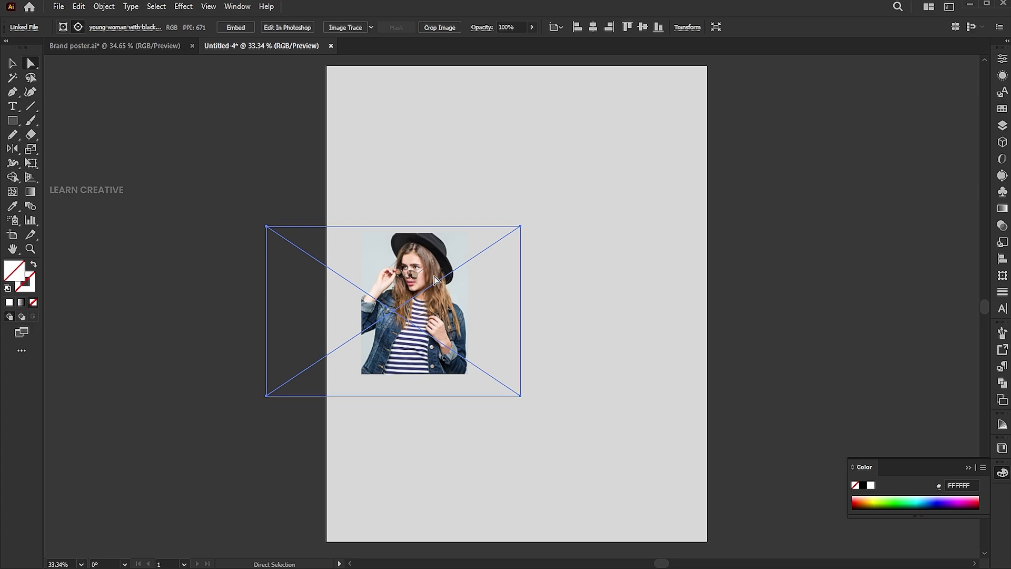
pyautogui.press('v')
pyautogui.click(534, 196)
# - Move the clipped photo to the artboard's left edge and duplicate it rightward into a row of four evenly spaced frames
pyautogui.moveTo(428, 284); pyautogui.dragTo(382, 284)
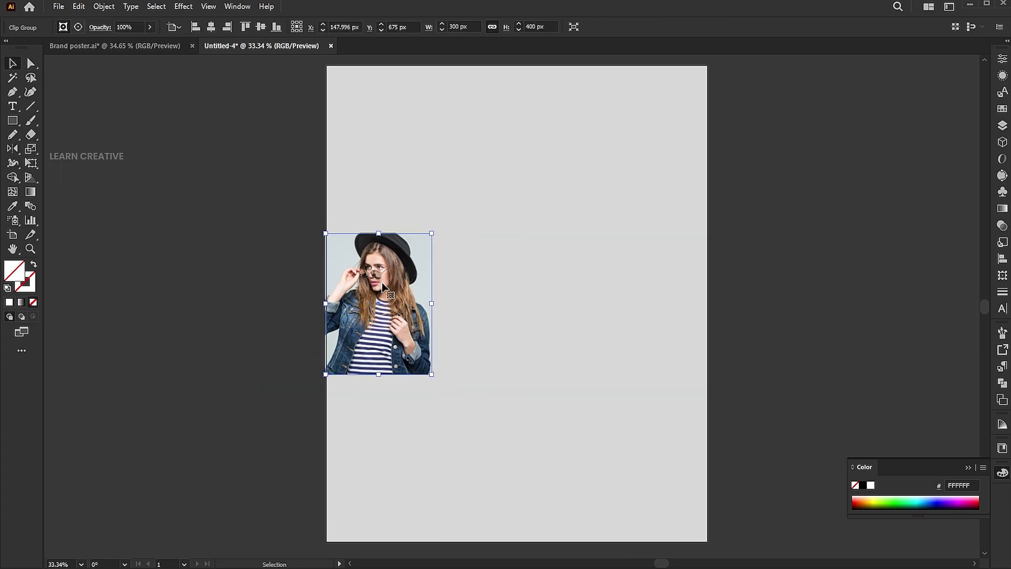
pyautogui.moveTo(382, 284); pyautogui.dragTo(465, 299)
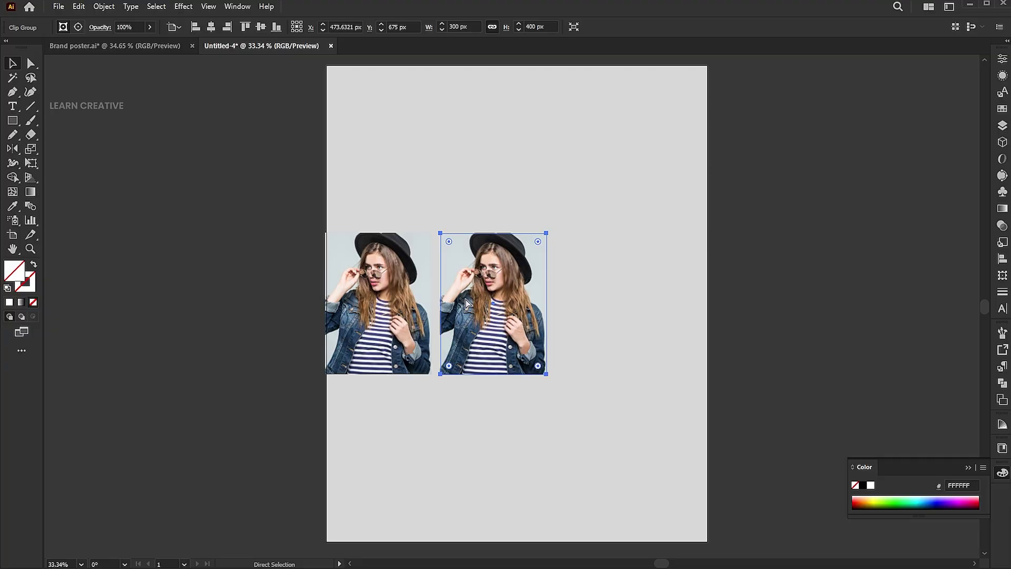
pyautogui.hotkey('ctrl', 'd')
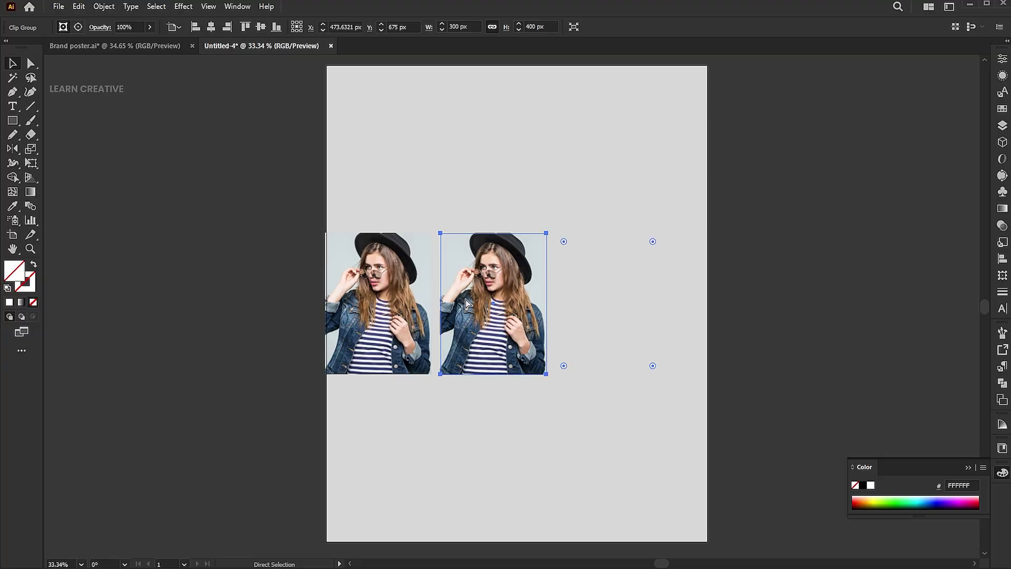
pyautogui.hotkey('ctrl', 'd')
pyautogui.click(565, 184)
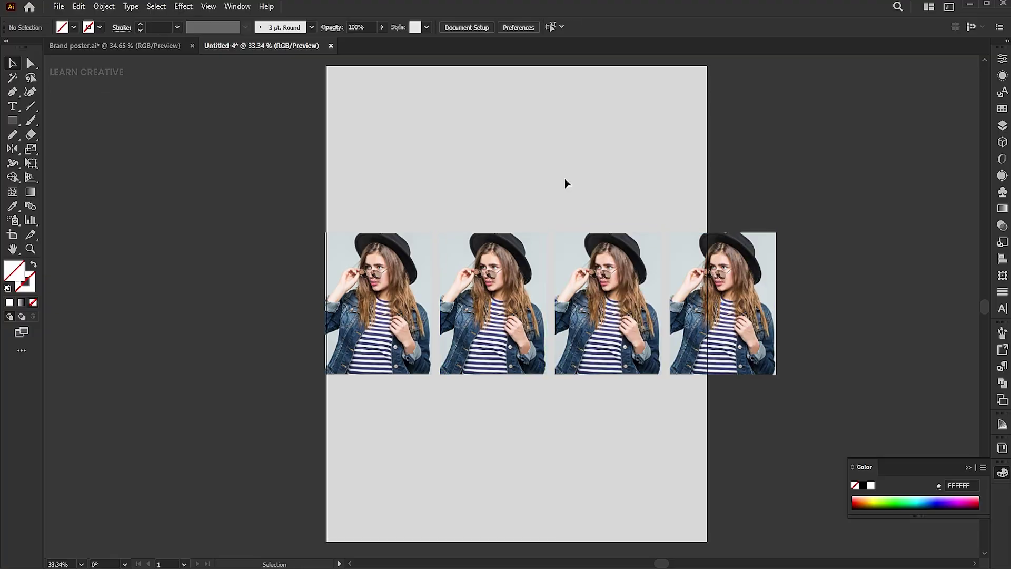
# - Relink the second frame's photo to "young-emotional-woman-black-hat-is-dancing-white-background"
pyautogui.click(480, 299)
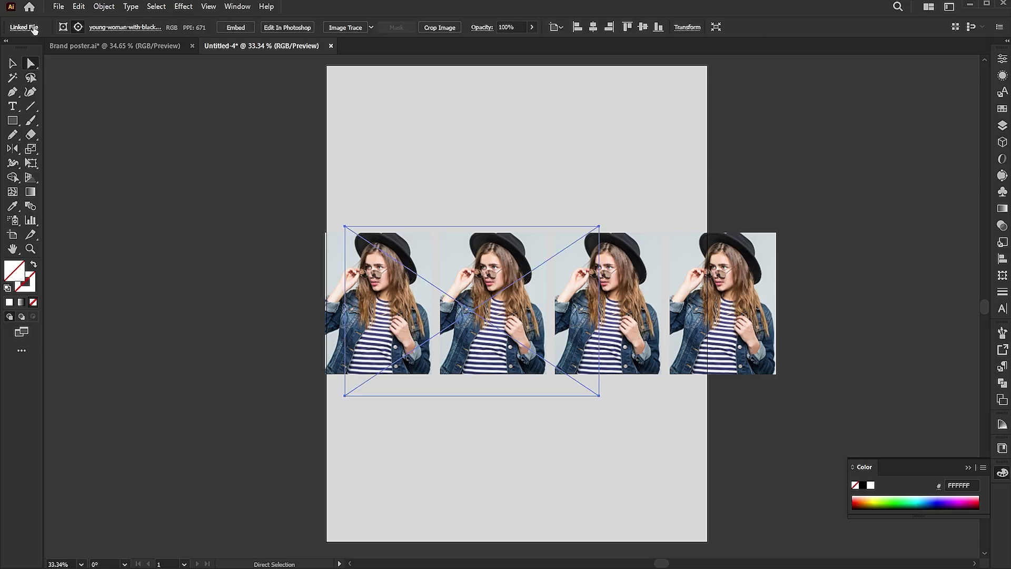
pyautogui.click(24, 27)
pyautogui.click(65, 90)
pyautogui.click(415, 210)
pyautogui.click(474, 551)
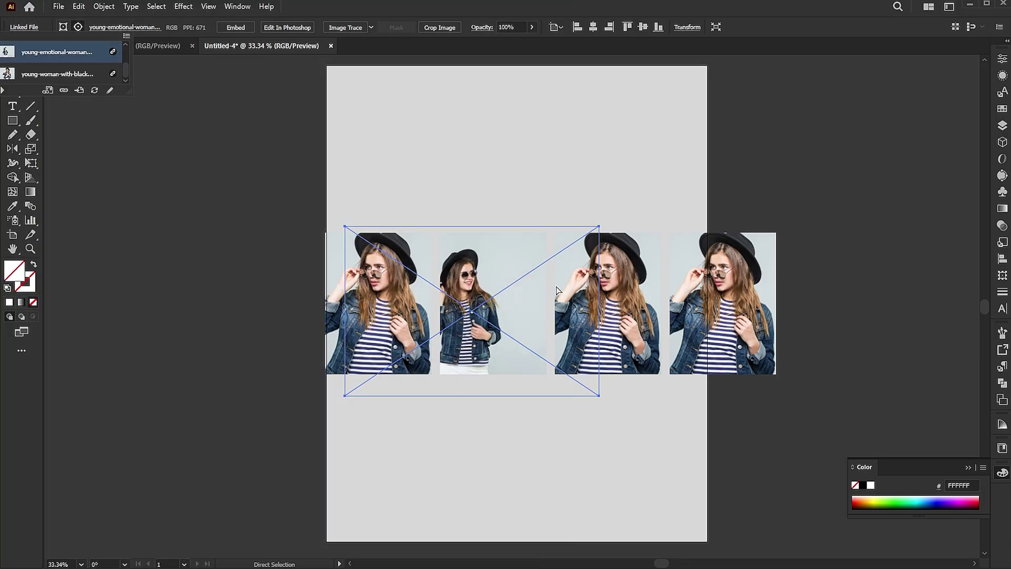
# - Enlarge the second frame's photo and reposition it so the woman fills the frame
pyautogui.press('v')
pyautogui.moveTo(602, 225); pyautogui.dragTo(667, 146)
pyautogui.press('a')
pyautogui.moveTo(502, 290); pyautogui.dragTo(579, 321)
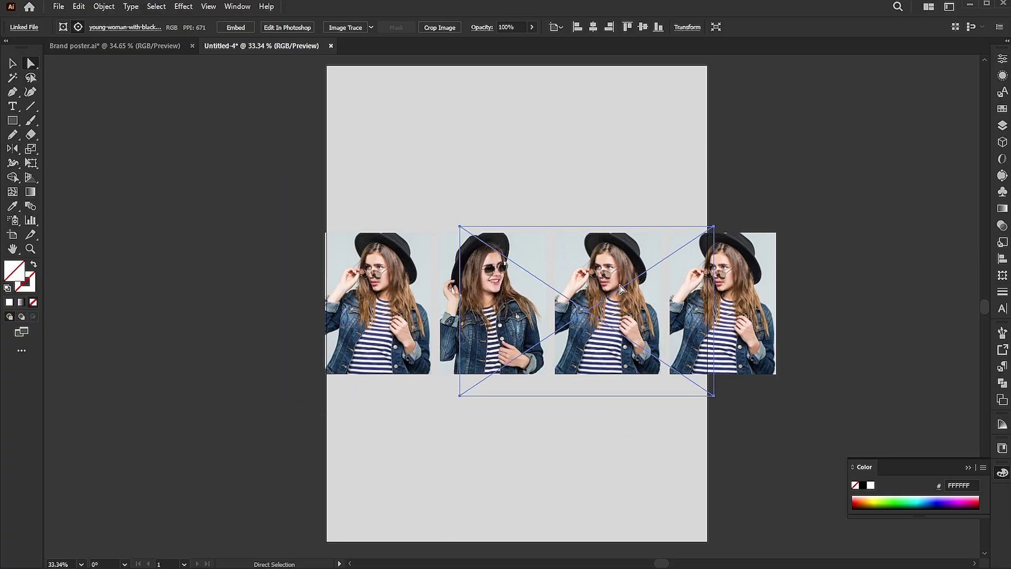
# - Relink the third frame's photo to "closeup-attractive-beautiful-woman-smiling-with-black-hat-isolated-white-background" and centre the woman in the frame
pyautogui.click(24, 28)
pyautogui.click(64, 91)
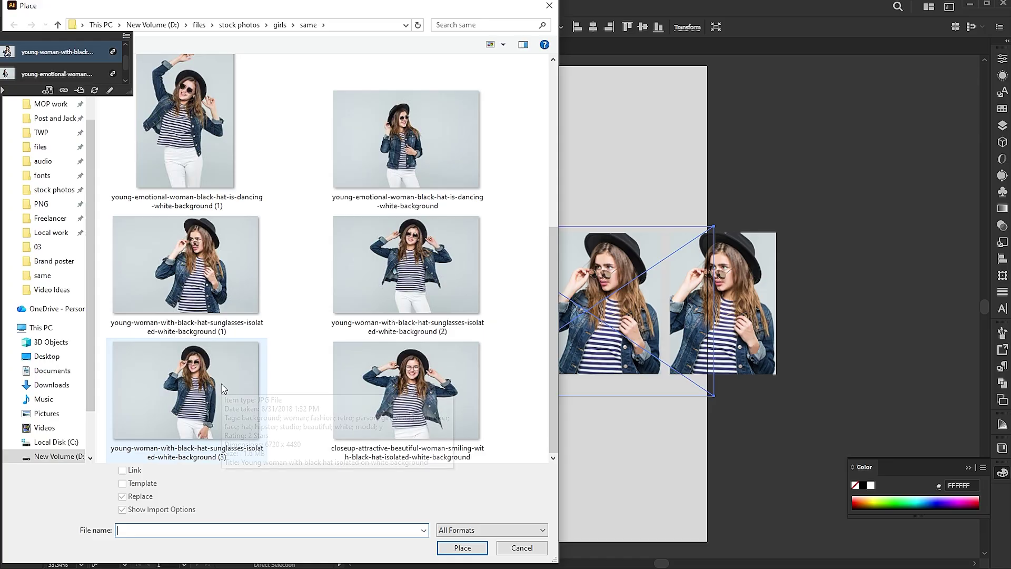
pyautogui.click(408, 387)
pyautogui.click(449, 545)
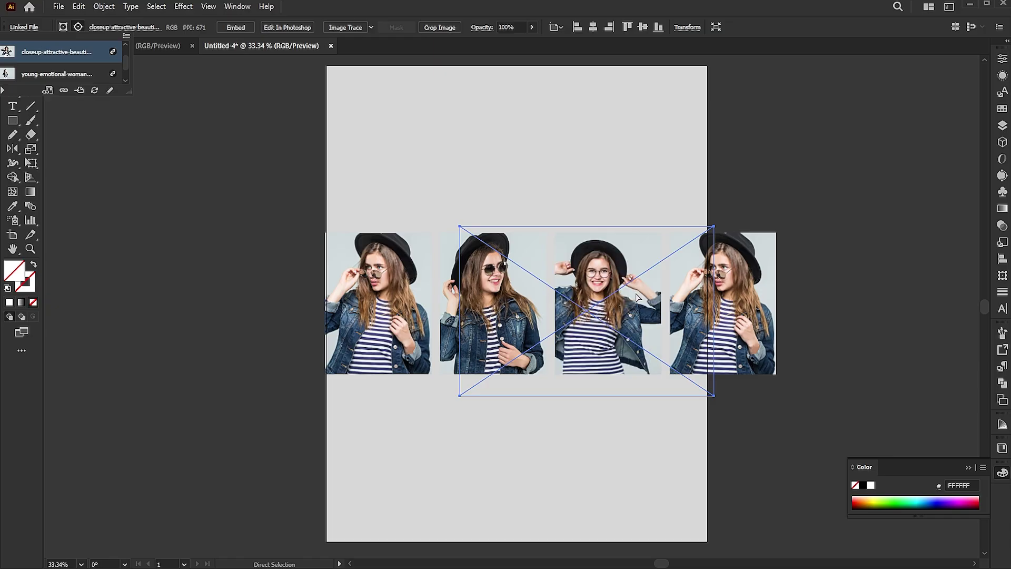
pyautogui.moveTo(644, 300); pyautogui.dragTo(658, 293)
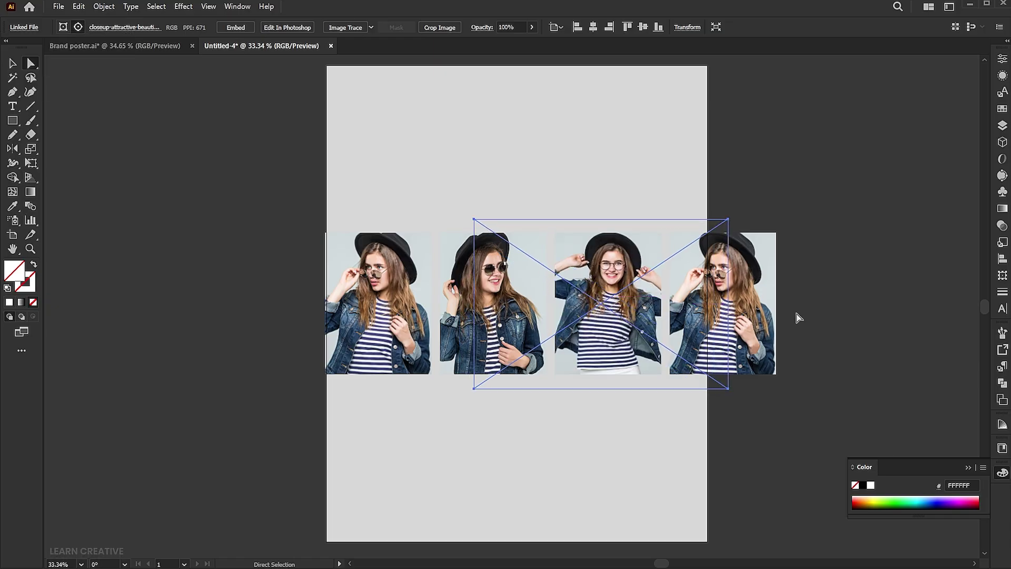
# - Relink the fourth frame's photo to "young-emotional-woman-black-hat-is-dancing-white-background (1)" and position the woman within the frame
pyautogui.click(753, 298)
pyautogui.click(24, 27)
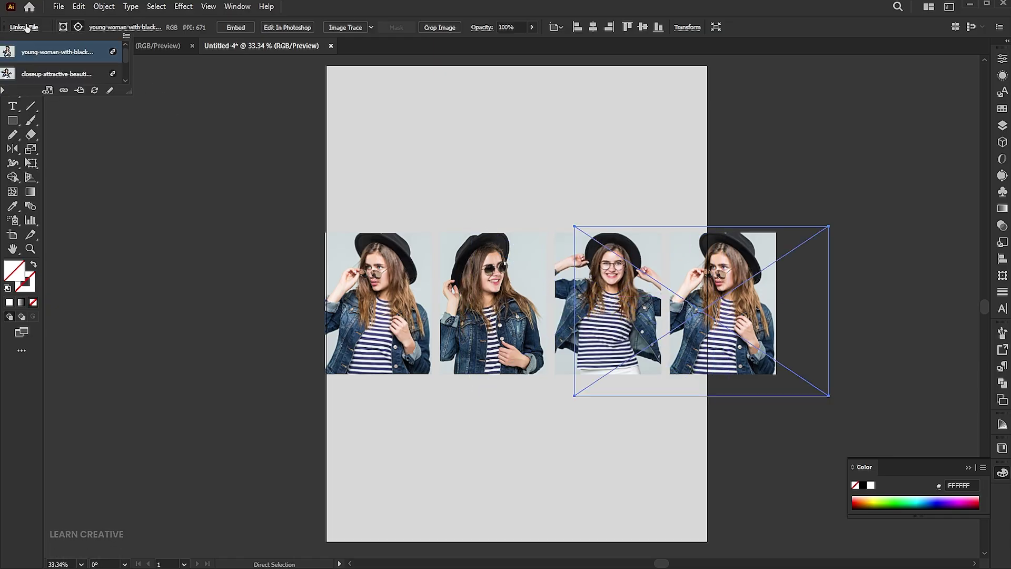
pyautogui.click(64, 90)
pyautogui.scroll(-3, 547, 343)
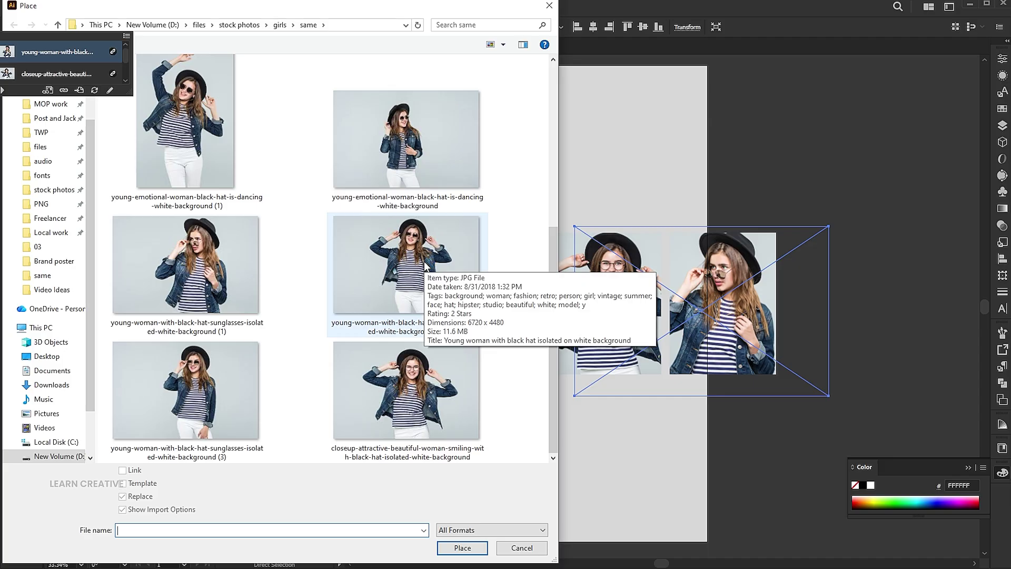
pyautogui.click(241, 162)
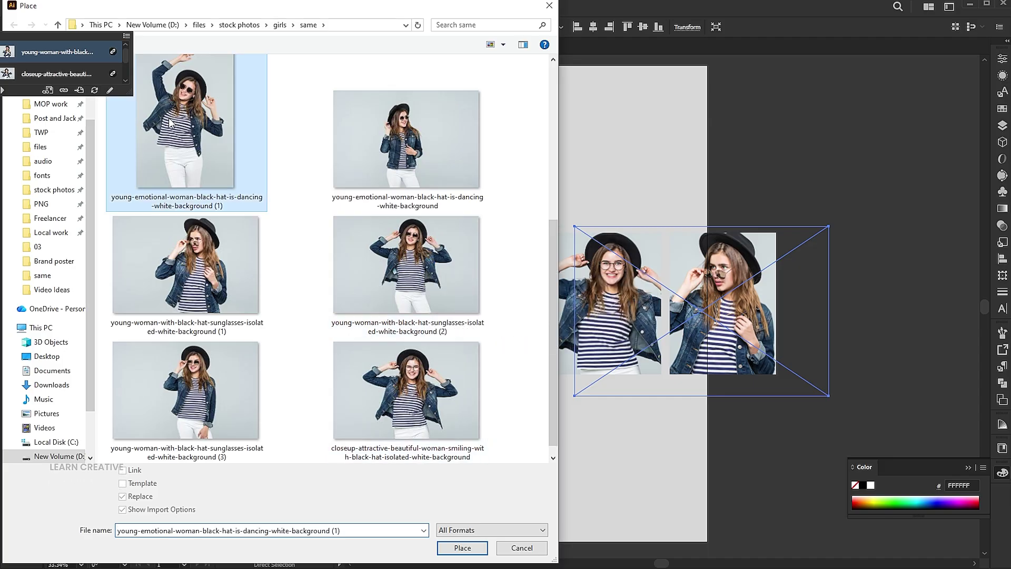
pyautogui.click(462, 547)
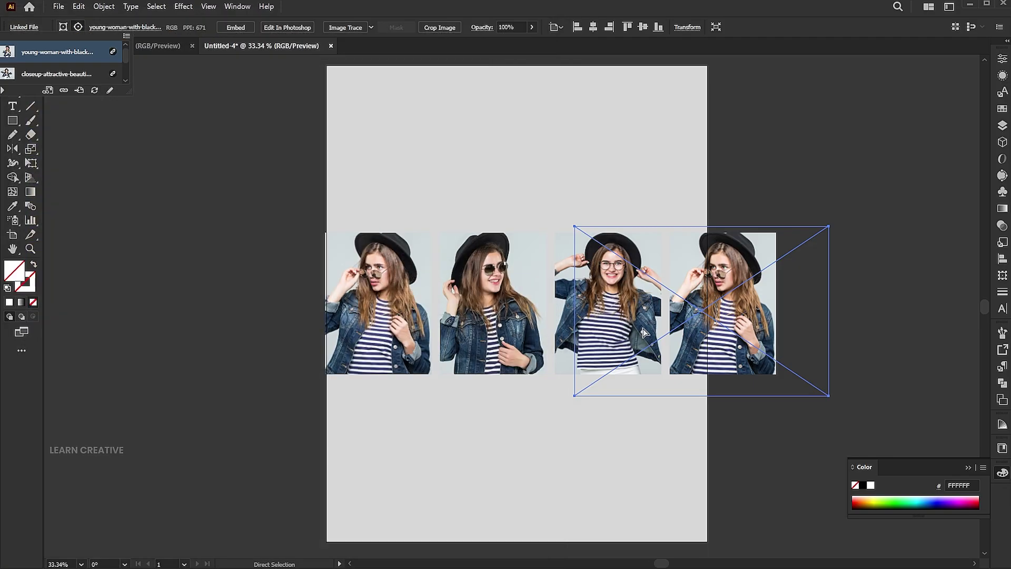
pyautogui.moveTo(721, 338)
pyautogui.mouseDown()
pyautogui.moveTo(743, 343)
pyautogui.moveTo(729, 338)
pyautogui.mouseUp()
pyautogui.press('v')
pyautogui.click(827, 191)
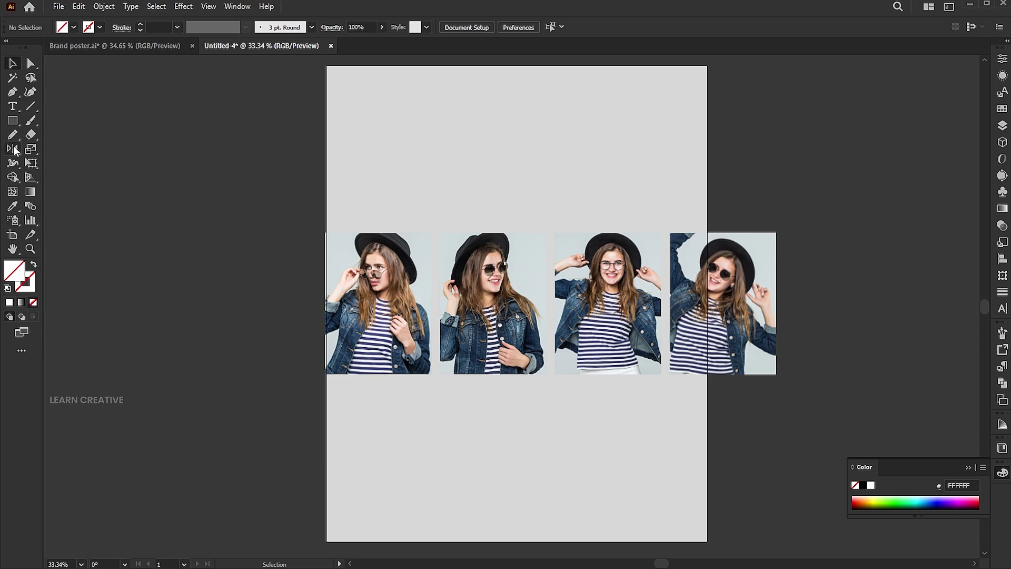
# - Draw a rectangle about 1277 × 400 px covering the whole photo row and fill it with white
pyautogui.press('m')
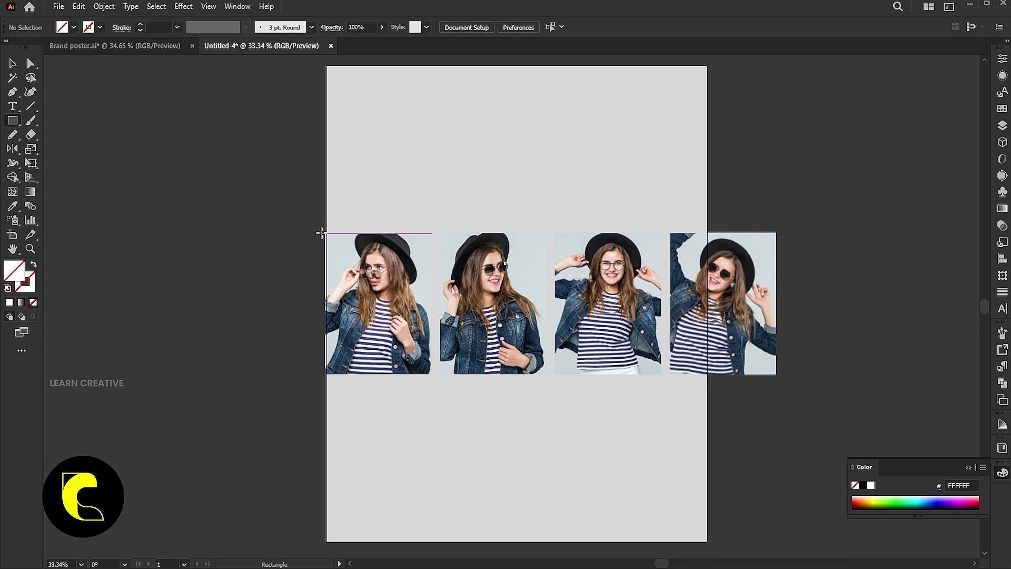
pyautogui.moveTo(326, 233)
pyautogui.mouseDown()
pyautogui.moveTo(717, 346)
pyautogui.moveTo(777, 374)
pyautogui.mouseUp()
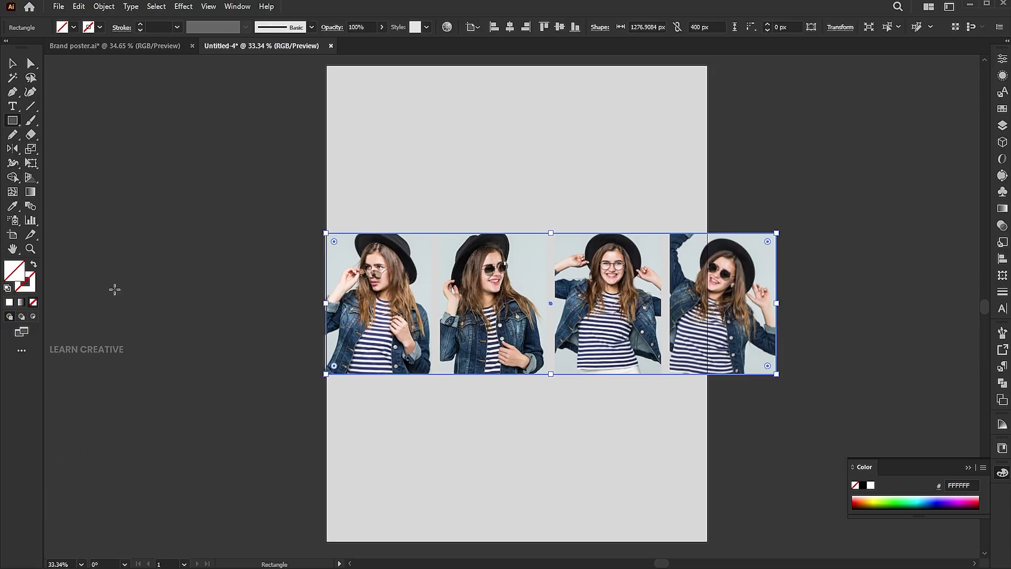
pyautogui.doubleClick(14, 276)
pyautogui.moveTo(454, 123); pyautogui.dragTo(422, 96)
pyautogui.click(714, 115)
pyautogui.press('v')
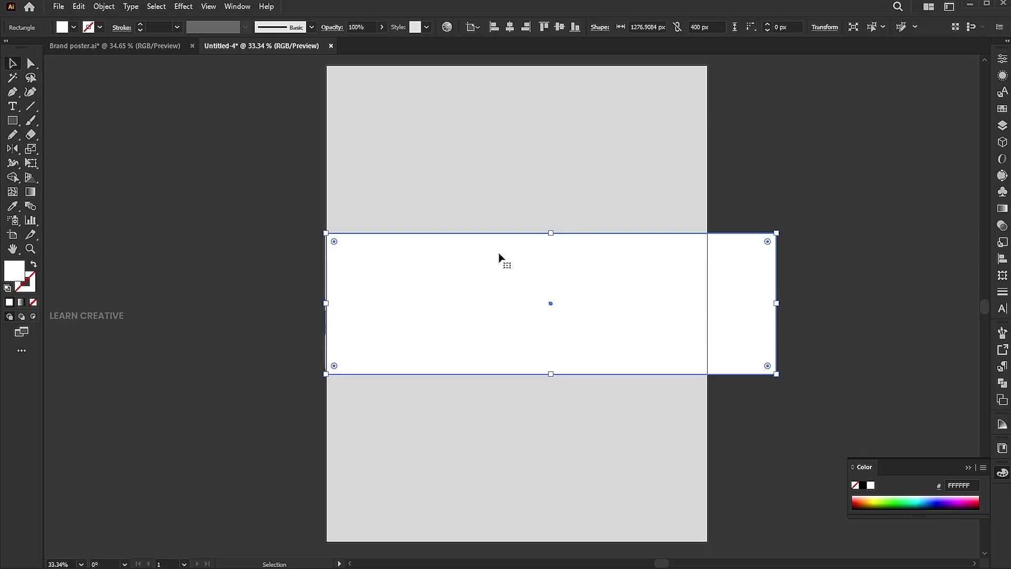
# - Stretch the white rectangle to about 458 px high beyond the photo row and bring the four clipped photos to the front
pyautogui.moveTo(550, 232); pyautogui.dragTo(552, 224)
pyautogui.click(816, 284)
pyautogui.moveTo(831, 181); pyautogui.dragTo(355, 345)
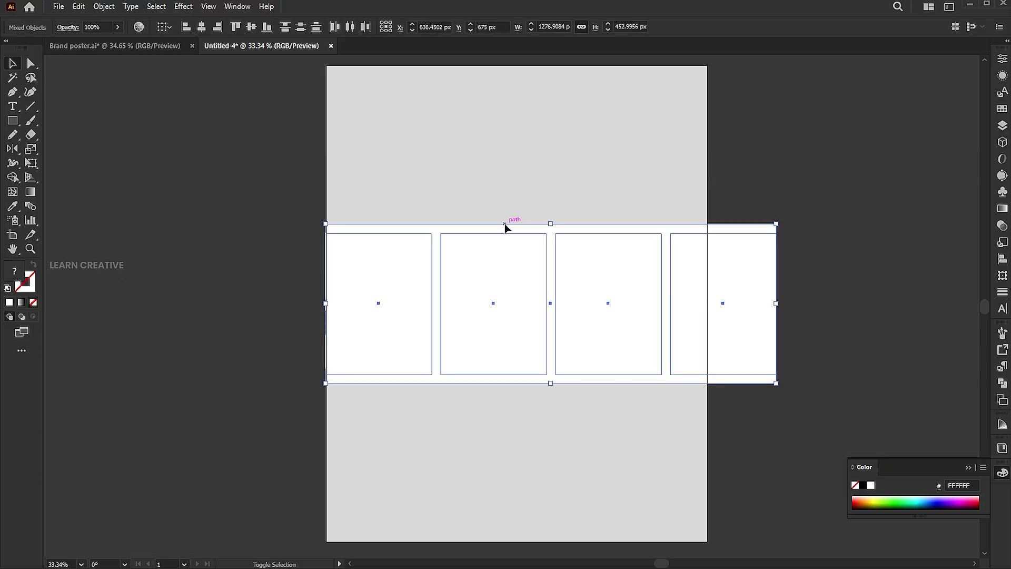
pyautogui.hotkey('ctrl', '7')
pyautogui.rightClick(494, 246)
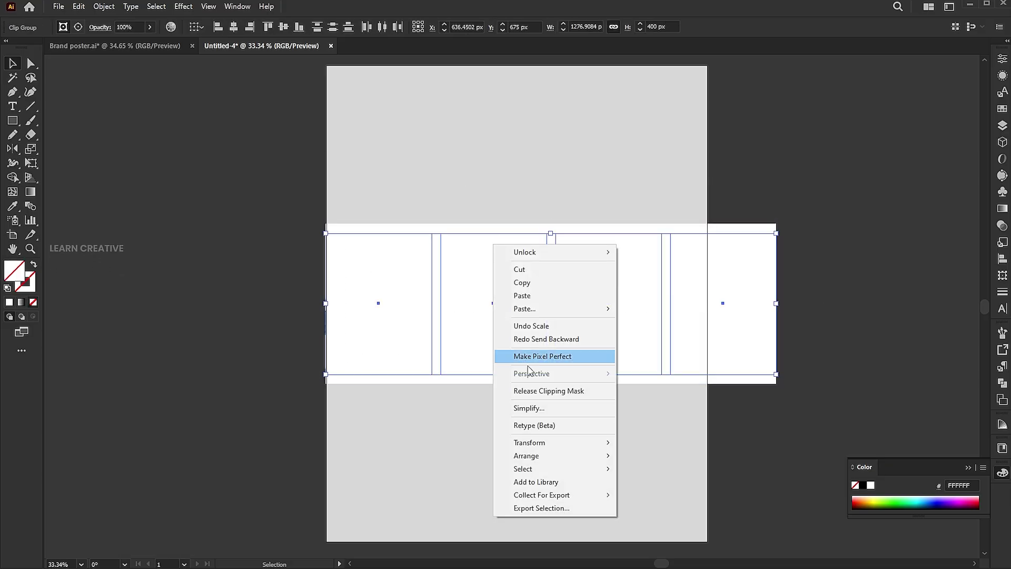
pyautogui.moveTo(544, 455)
pyautogui.click(638, 460)
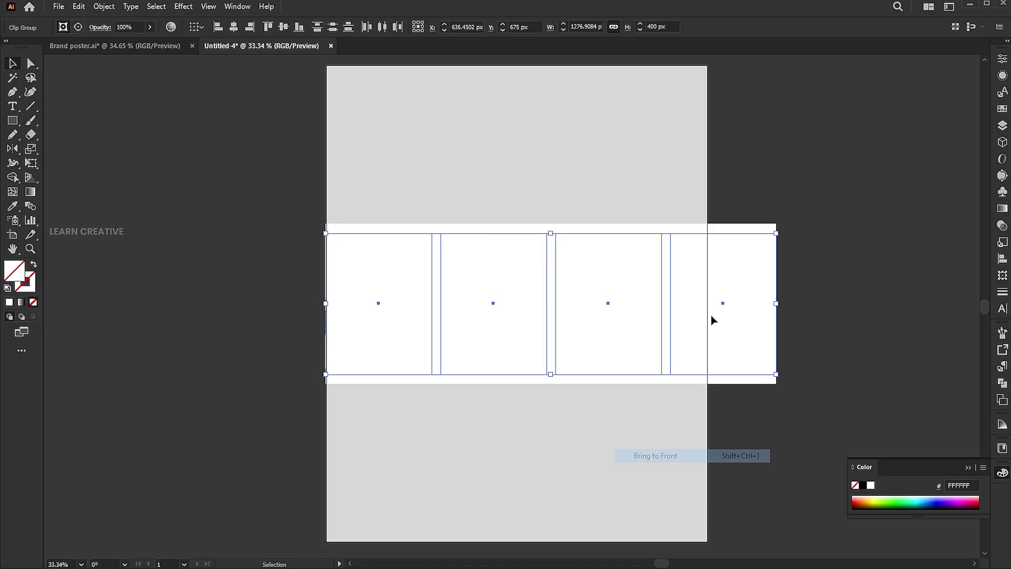
pyautogui.click(788, 195)
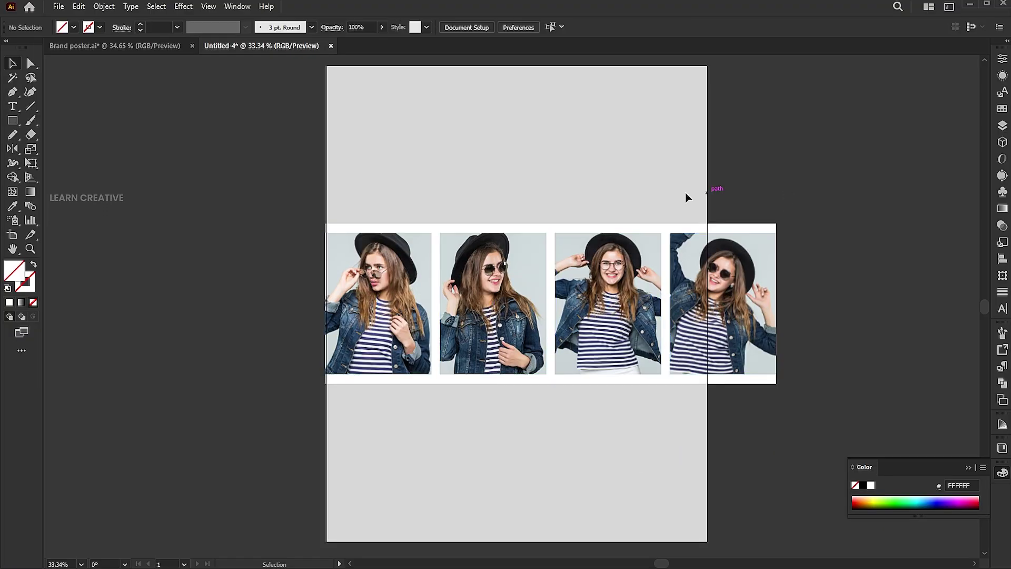
pyautogui.click(637, 225)
pyautogui.moveTo(551, 224); pyautogui.dragTo(551, 222)
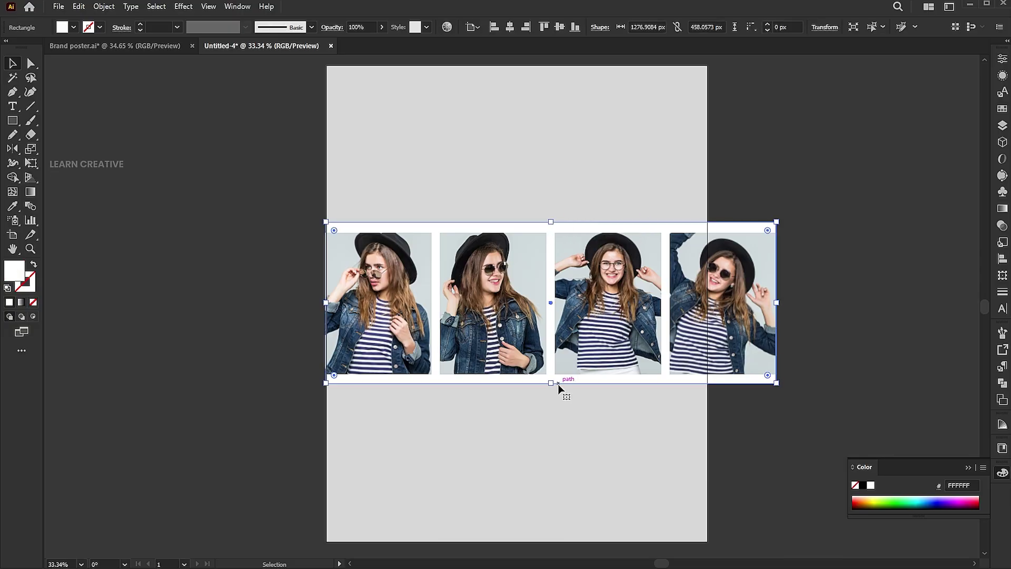
# - Copy the white rectangle, paste it in front, and resize the copy into a bar about 64 px high along the strip's upper edge
pyautogui.click(79, 7)
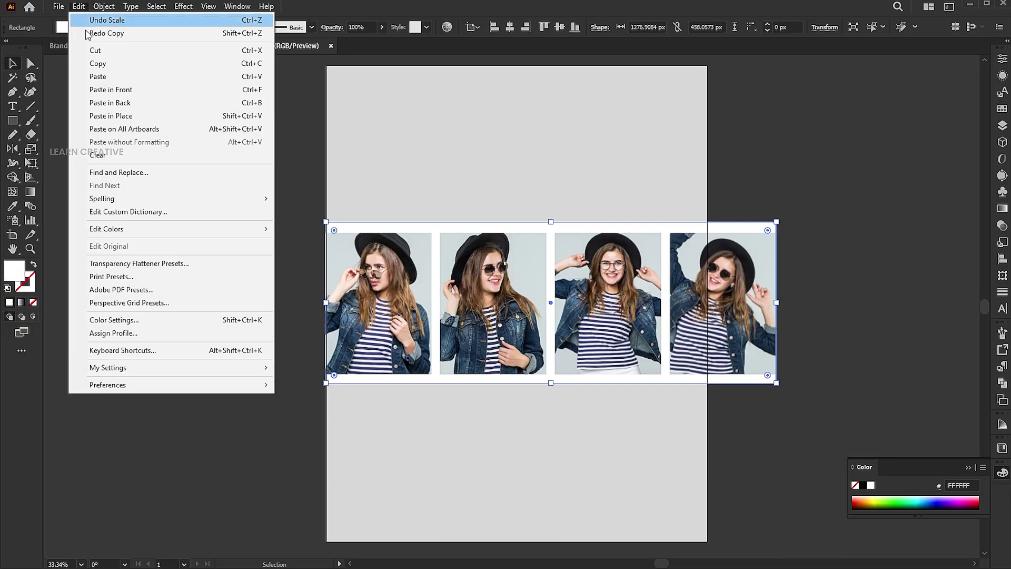
pyautogui.click(95, 65)
pyautogui.click(346, 114)
pyautogui.click(79, 6)
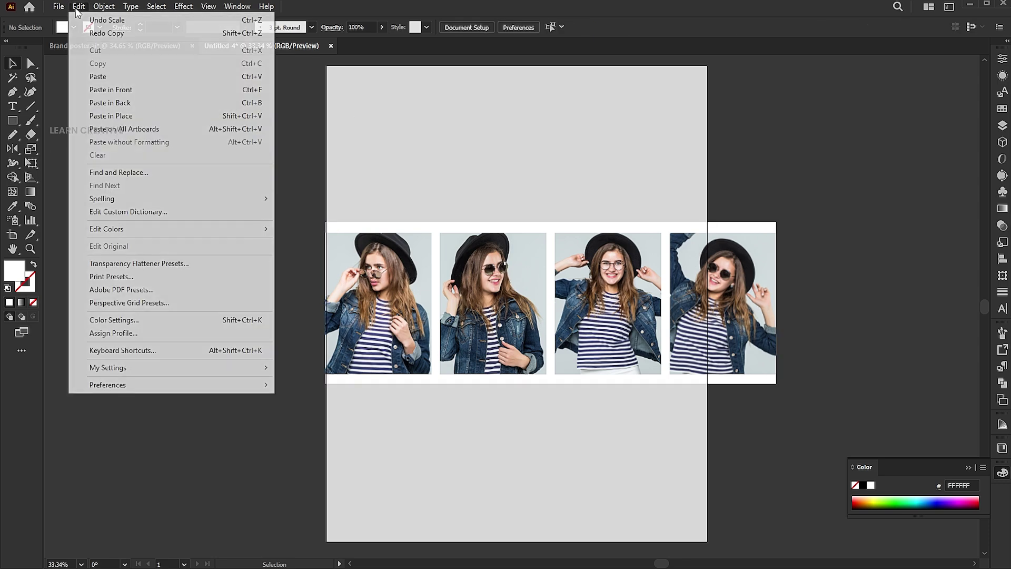
pyautogui.click(102, 91)
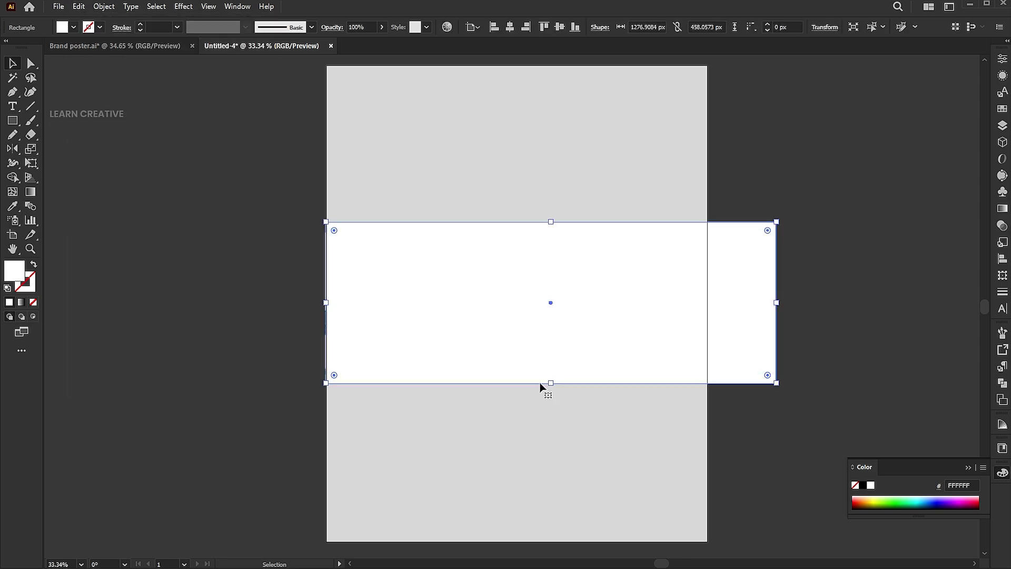
pyautogui.click(550, 382)
pyautogui.moveTo(550, 382); pyautogui.dragTo(548, 199)
# - Fill the bar above the photos with a blue sampled from the first photo's denim jacket, darkened to 092849
pyautogui.click(17, 207)
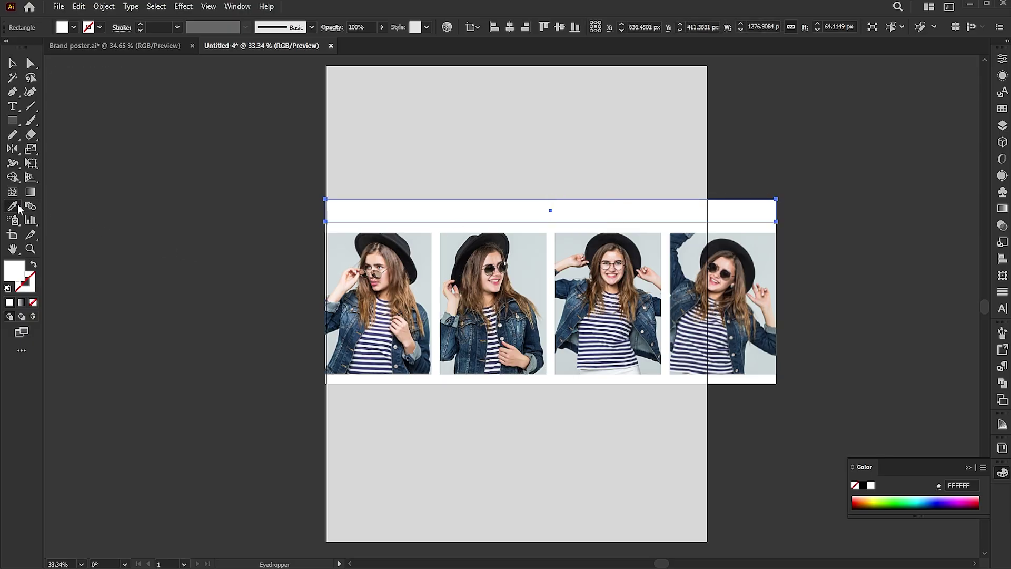
pyautogui.click(361, 327)
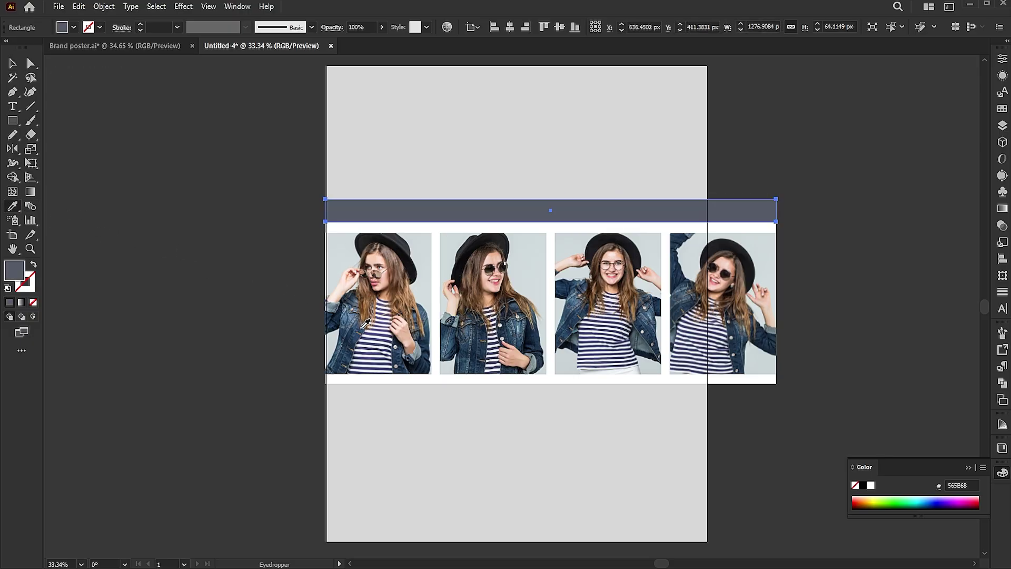
pyautogui.click(359, 333)
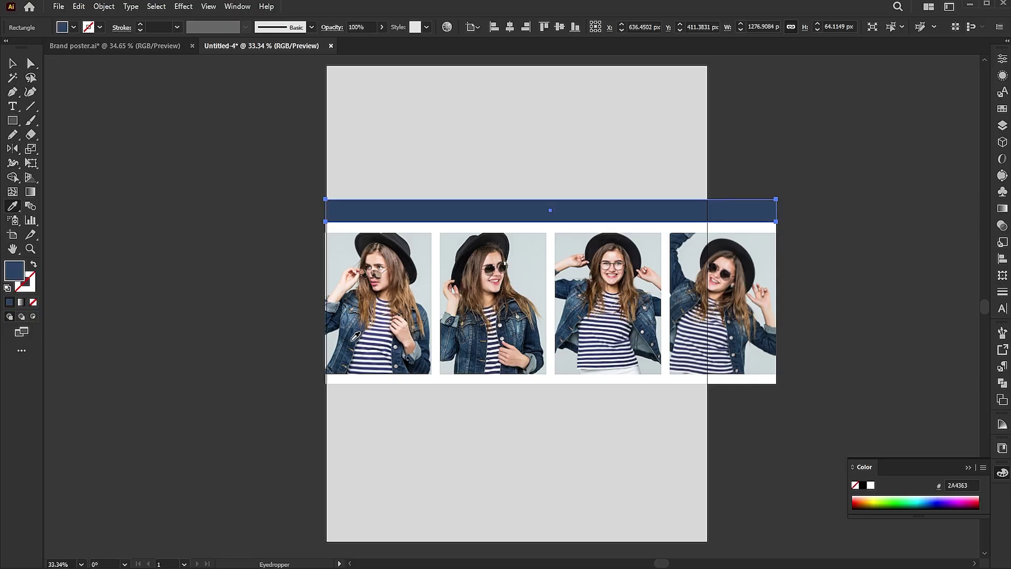
pyautogui.press('v')
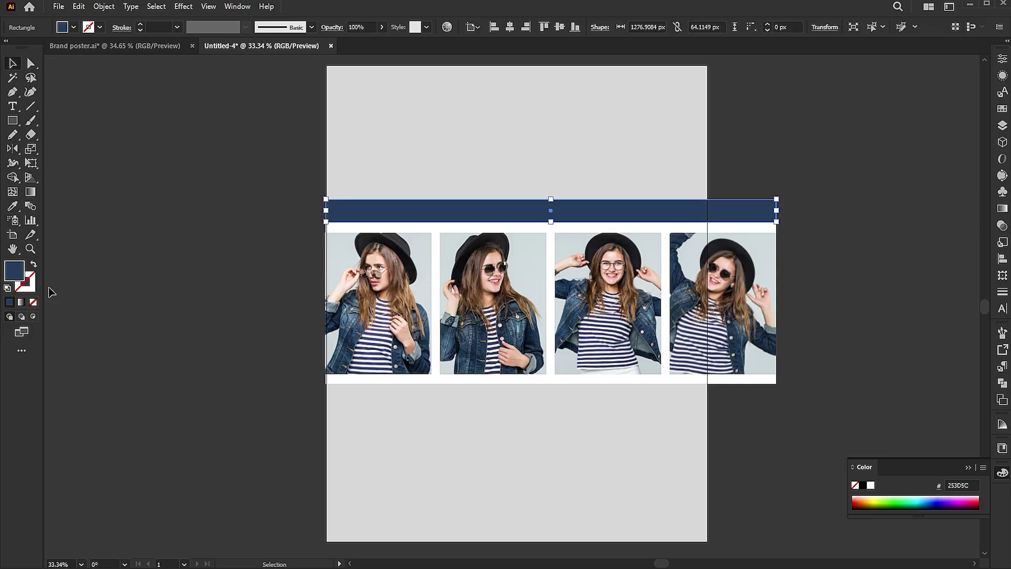
pyautogui.doubleClick(13, 272)
pyautogui.moveTo(576, 211); pyautogui.dragTo(582, 219)
pyautogui.click(717, 116)
pyautogui.click(542, 99)
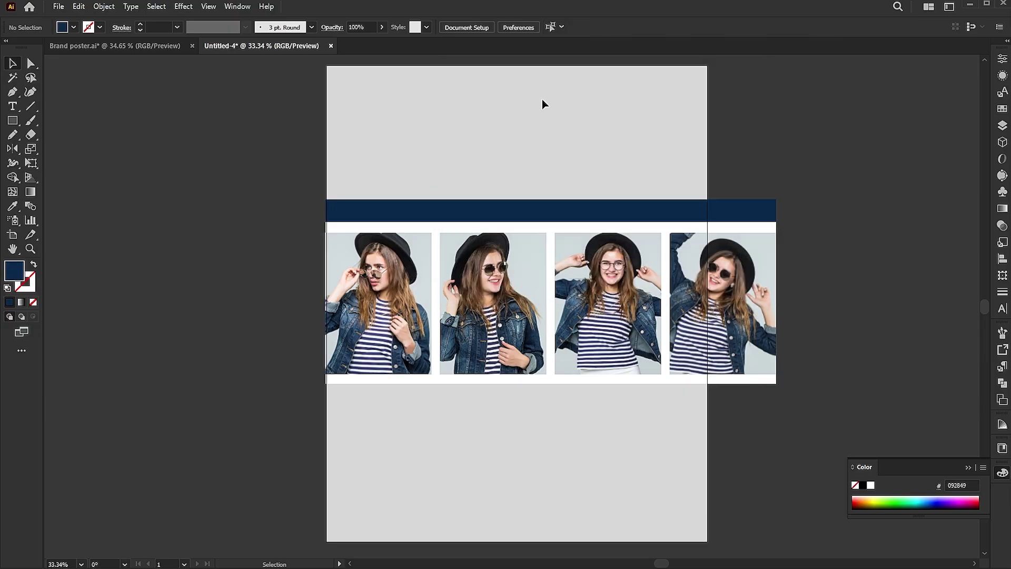
# - Add the text "clothes" in the grey area above the blue bar and scale it to about 52 pt
pyautogui.press('t')
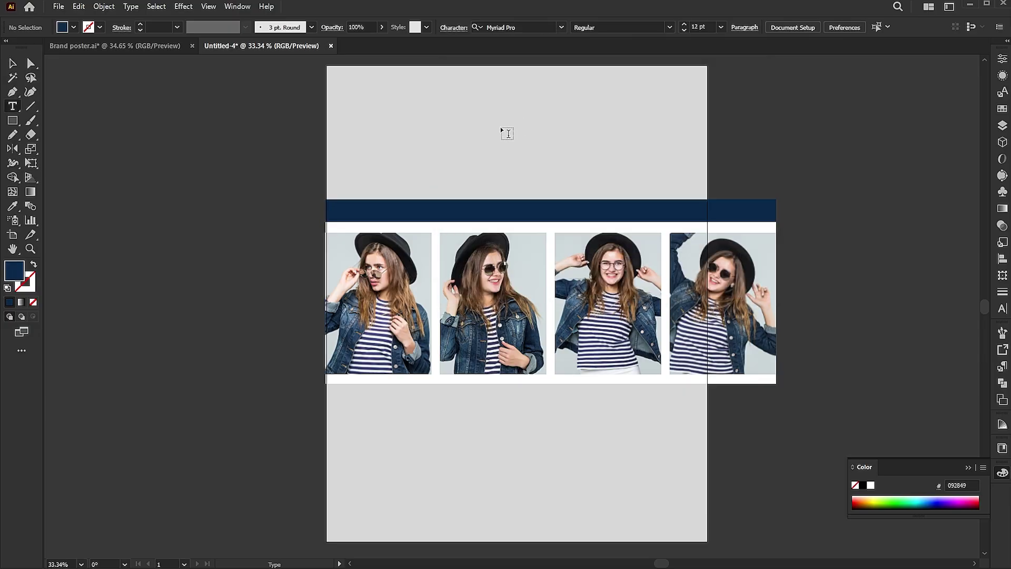
pyautogui.click(534, 174)
pyautogui.write('cl')
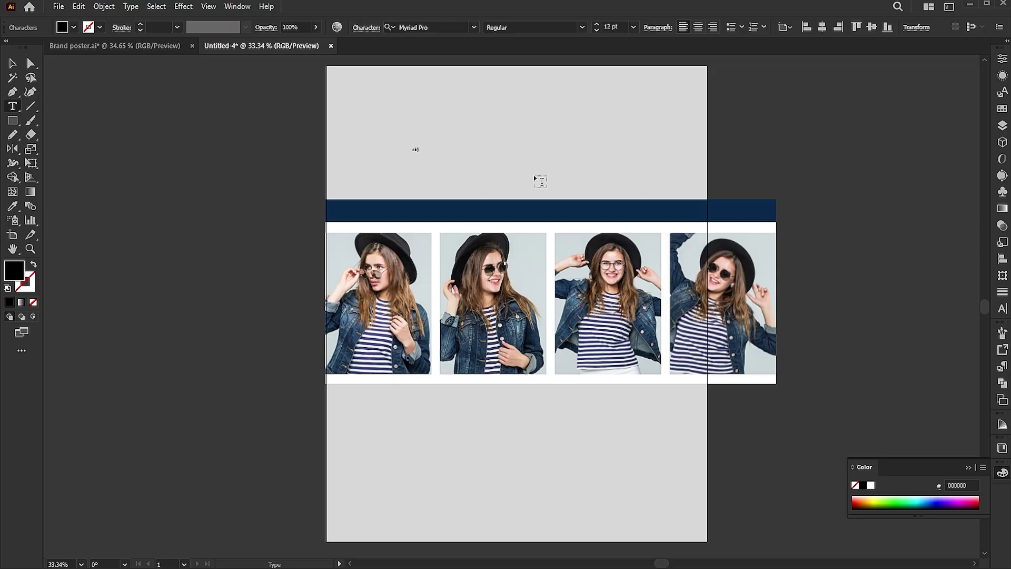
pyautogui.write('othes')
pyautogui.press('Escape')
pyautogui.press('z')
pyautogui.moveTo(497, 167); pyautogui.dragTo(528, 189)
pyautogui.press('v')
pyautogui.moveTo(425, 172); pyautogui.dragTo(451, 167)
pyautogui.write('thes')
pyautogui.press('Escape')
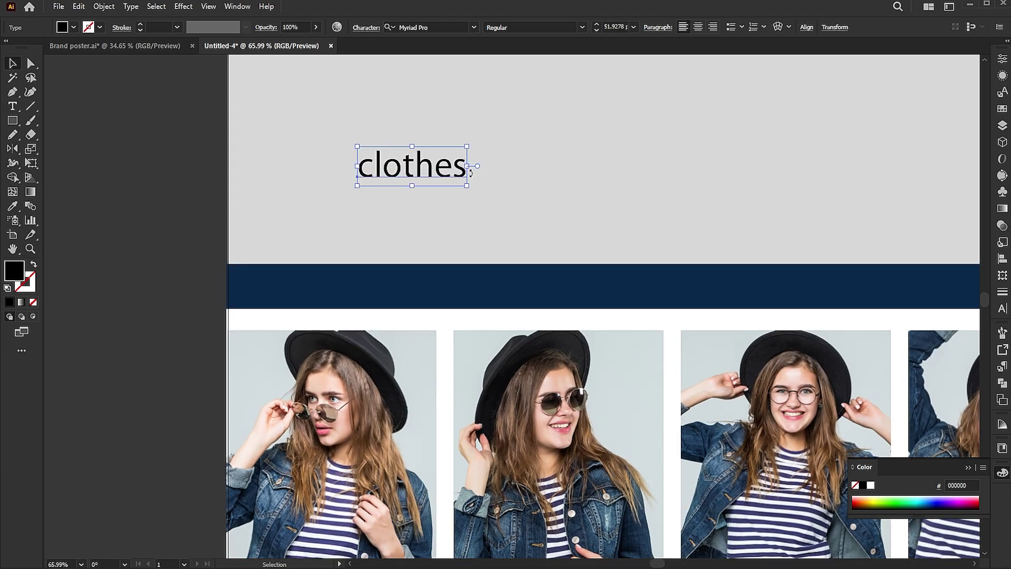
# - Set the "clothes" text in Gotham Bold and change its case to UPPERCASE
pyautogui.click(463, 27)
pyautogui.write('gto')
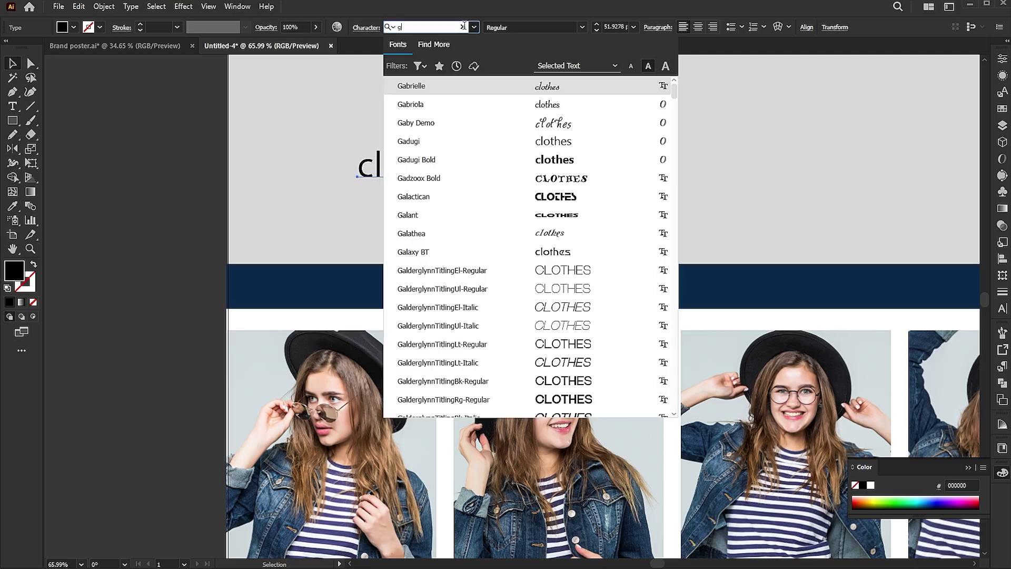
pyautogui.press('BackSpace')
pyautogui.press('BackSpace')
pyautogui.write('otha')
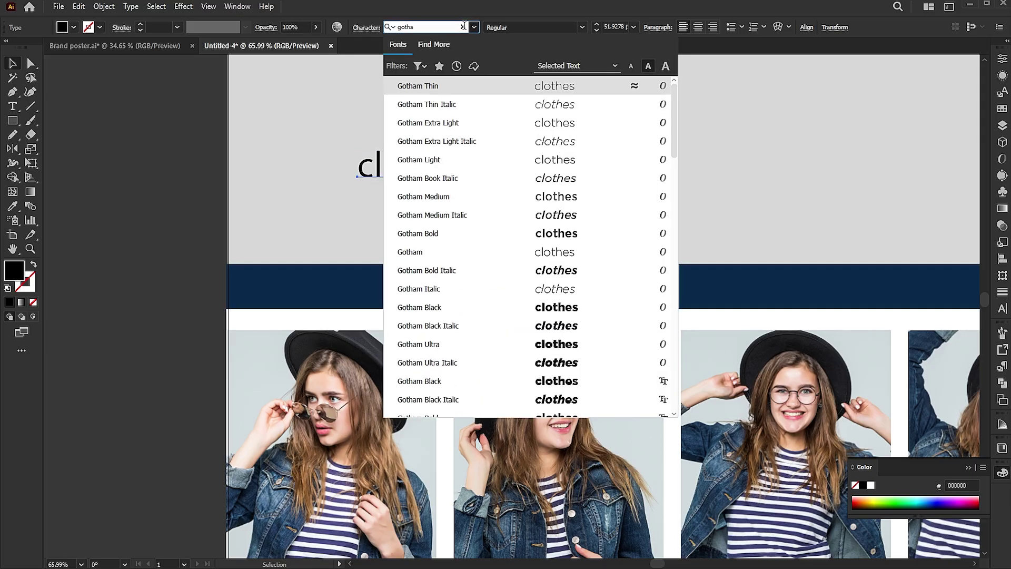
pyautogui.click(555, 234)
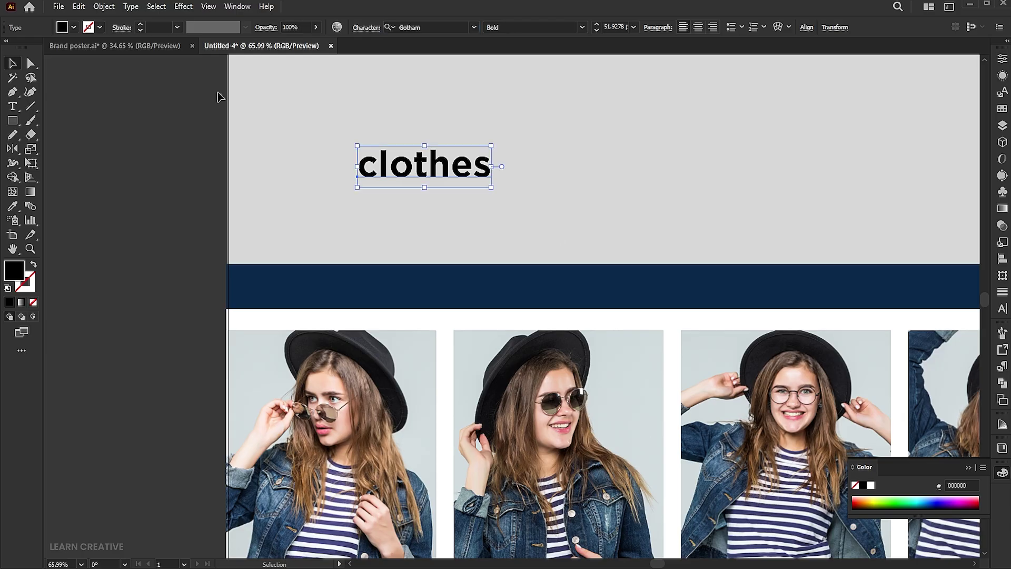
pyautogui.click(131, 6)
pyautogui.moveTo(263, 188)
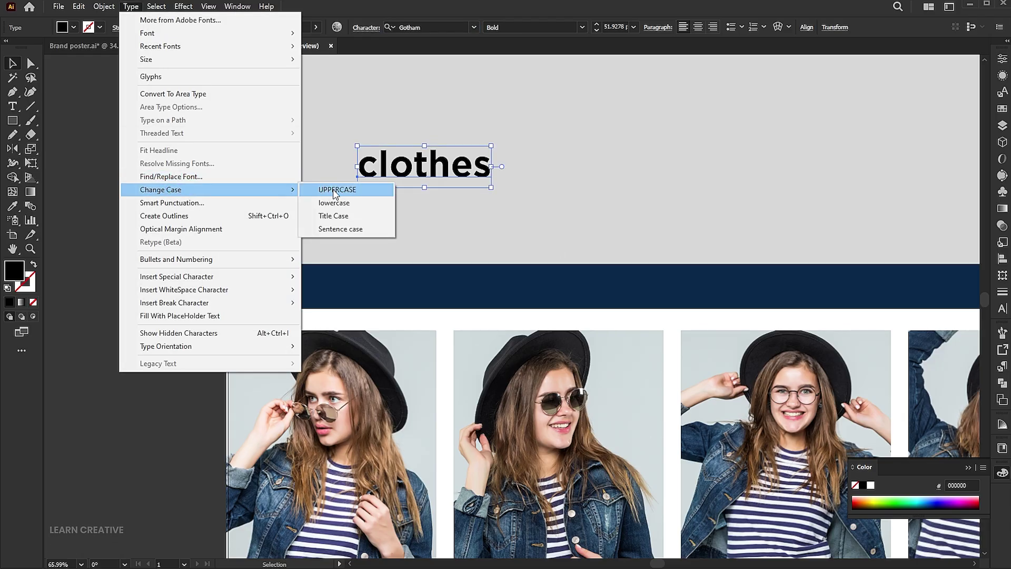
pyautogui.click(334, 189)
# - Fit the CLOTHES text at about 34 pt into the left end of the blue bar and colour it white (FFFFFF)
pyautogui.moveTo(533, 187); pyautogui.dragTo(337, 293)
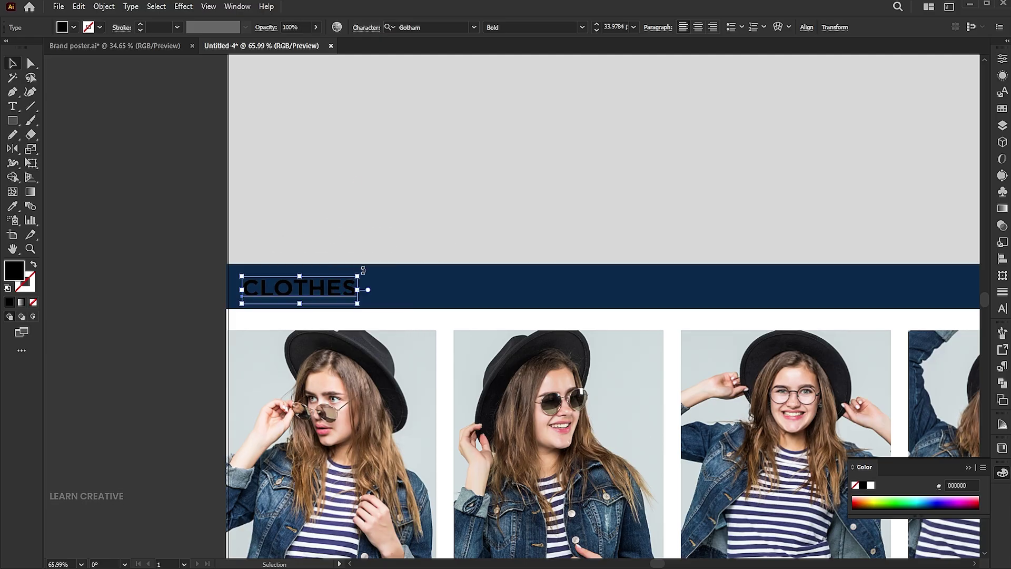
pyautogui.doubleClick(15, 278)
pyautogui.moveTo(451, 232); pyautogui.dragTo(442, 101)
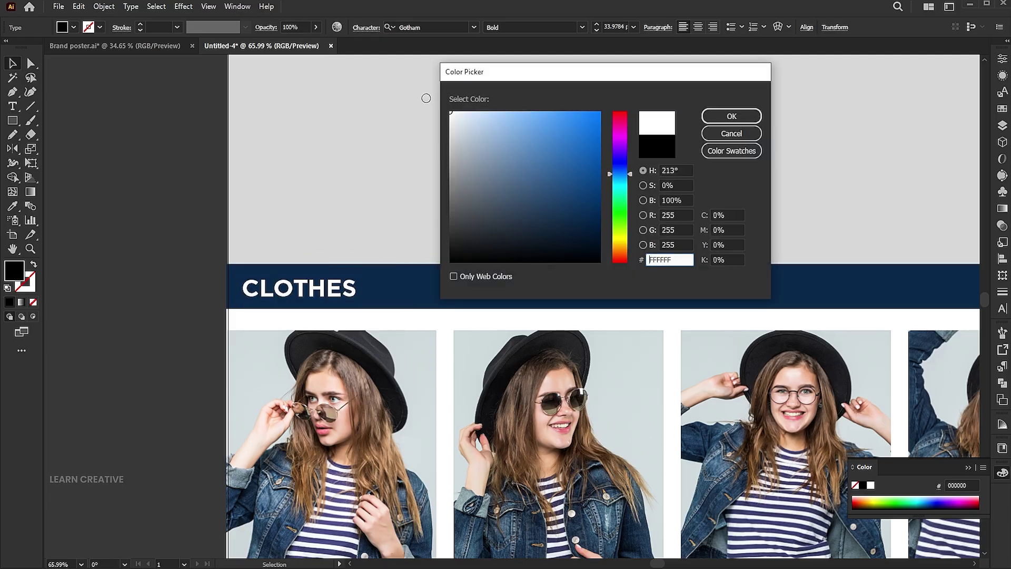
pyautogui.click(714, 119)
pyautogui.press('Up')
pyautogui.press('Up')
pyautogui.press('Up')
pyautogui.press('Up')
pyautogui.press('Up')
pyautogui.press('Up')
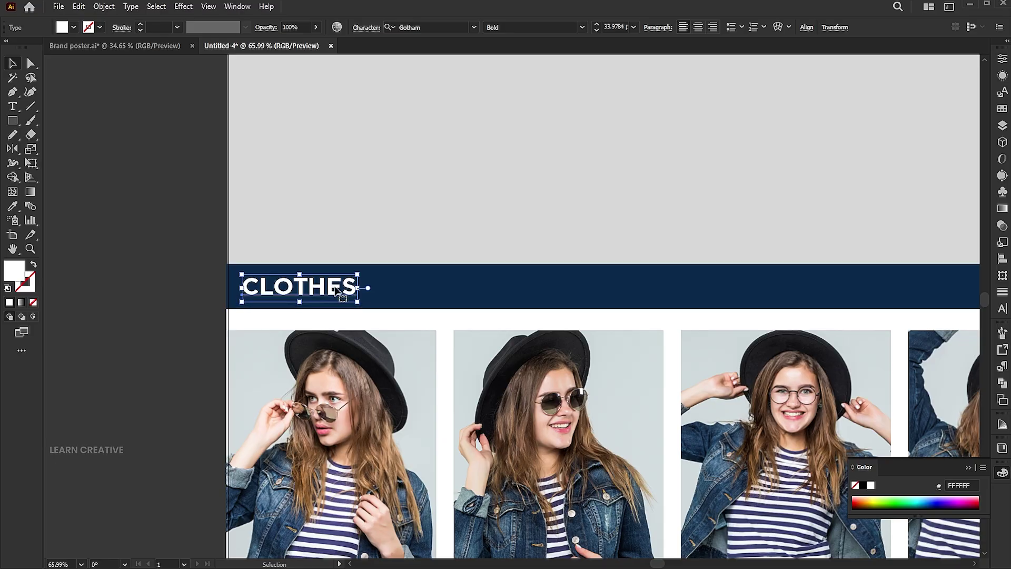
pyautogui.click(364, 232)
# - Create a white three-sided polygon with a 68.4402 px radius in the grey area above the blue bar
pyautogui.click(12, 122)
pyautogui.click(11, 123)
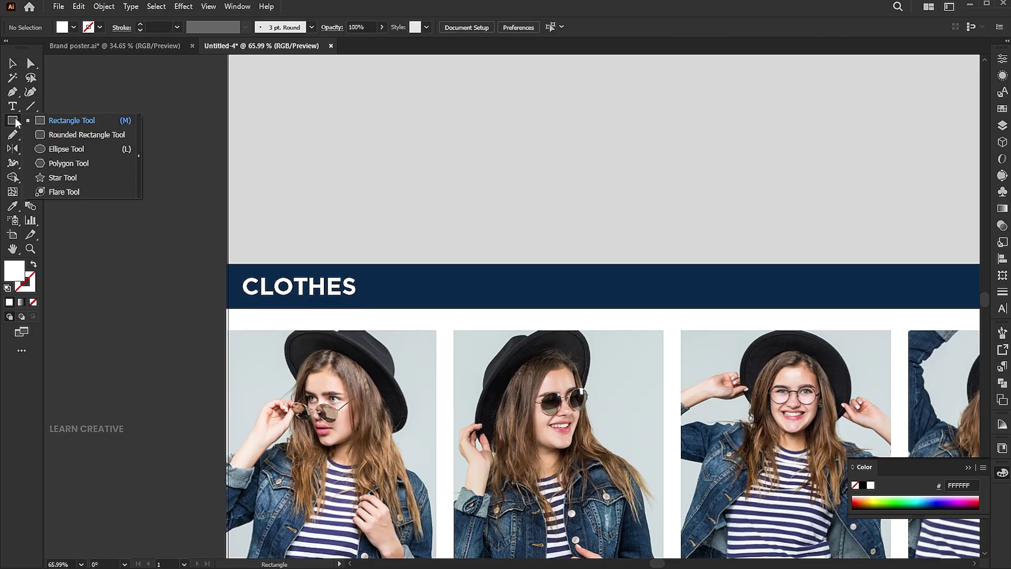
pyautogui.click(60, 164)
pyautogui.click(564, 178)
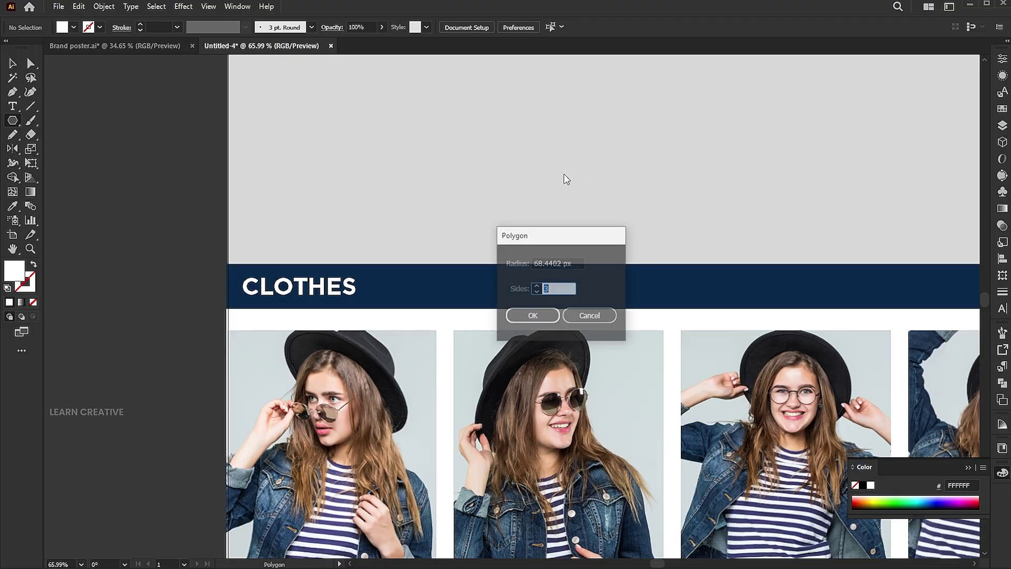
pyautogui.click(532, 316)
# - Flip the triangle to point downward, shrink it to about the text's height, and place it just right of CLOTHES in the bar
pyautogui.press('v')
pyautogui.moveTo(567, 181); pyautogui.dragTo(429, 277)
pyautogui.moveTo(472, 216); pyautogui.dragTo(406, 311)
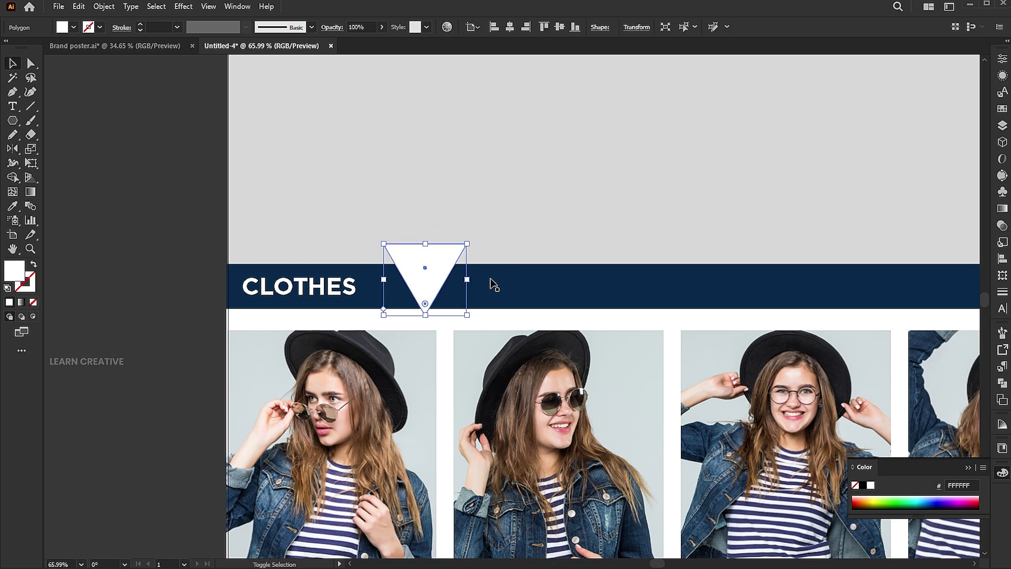
pyautogui.moveTo(469, 244); pyautogui.dragTo(376, 307)
pyautogui.click(456, 255)
pyautogui.click(404, 267)
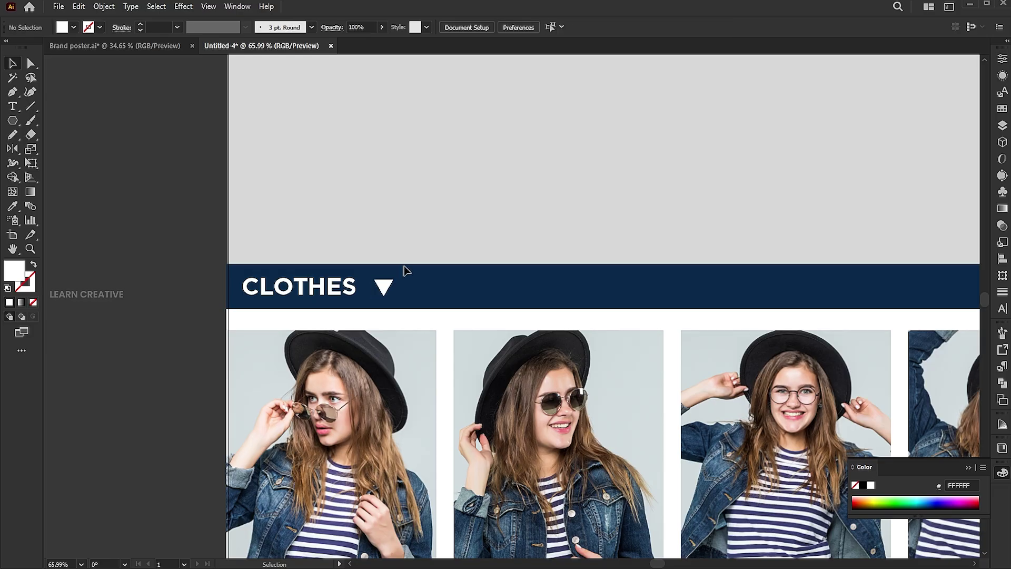
# - Duplicate the CLOTHES text to just after the triangle in the blue bar and change the copy to BRAND
pyautogui.click(386, 284)
pyautogui.click(425, 224)
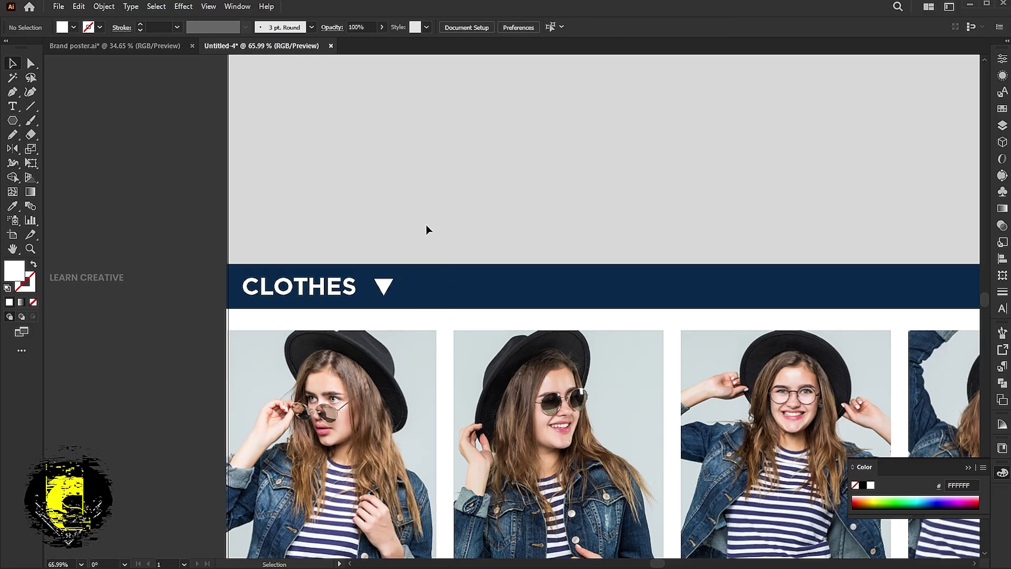
pyautogui.moveTo(333, 285); pyautogui.dragTo(510, 284)
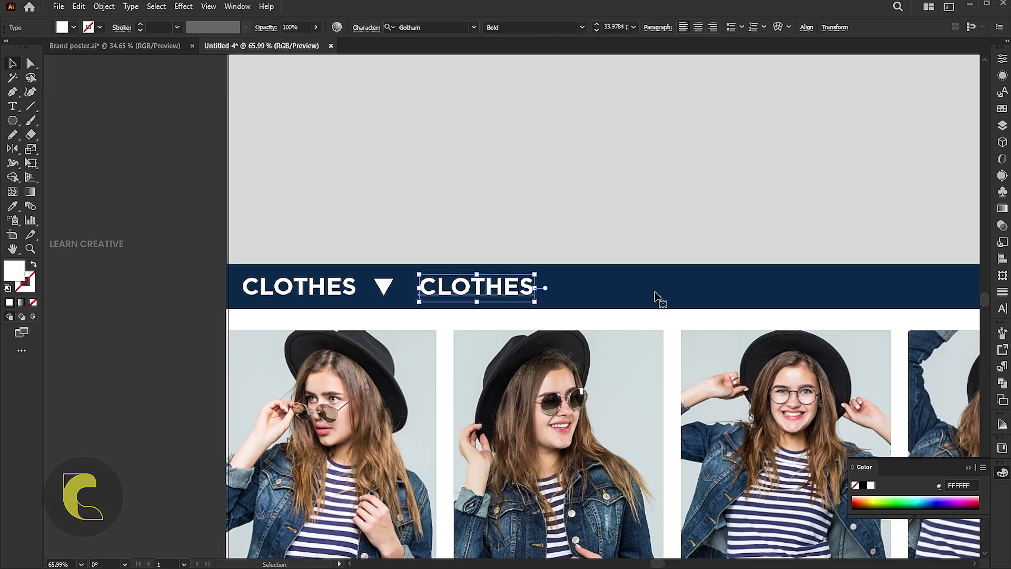
pyautogui.press('Return')
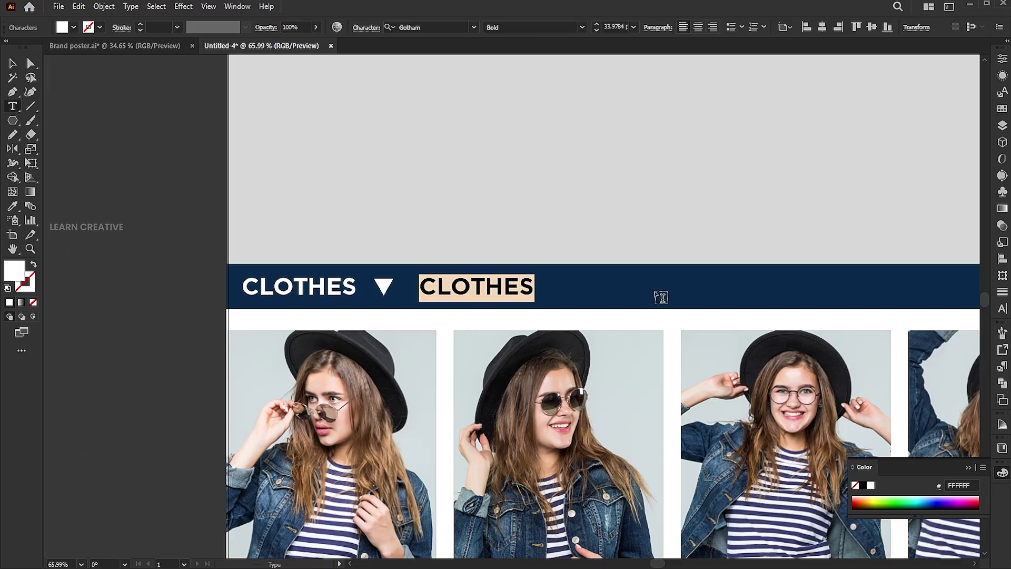
pyautogui.write('b')
pyautogui.press('BackSpace')
pyautogui.write('B')
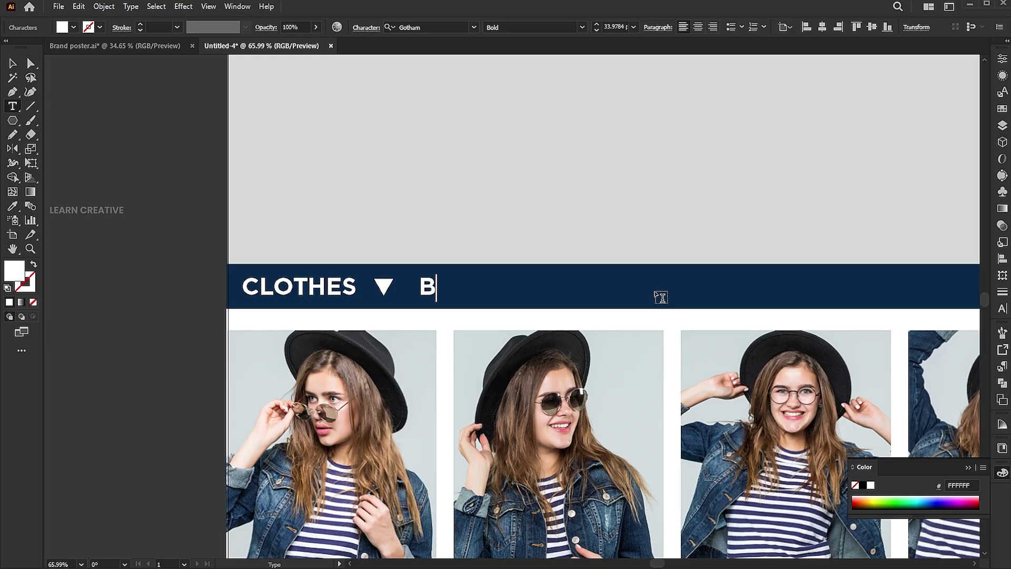
pyautogui.write('RAND')
pyautogui.press('Escape')
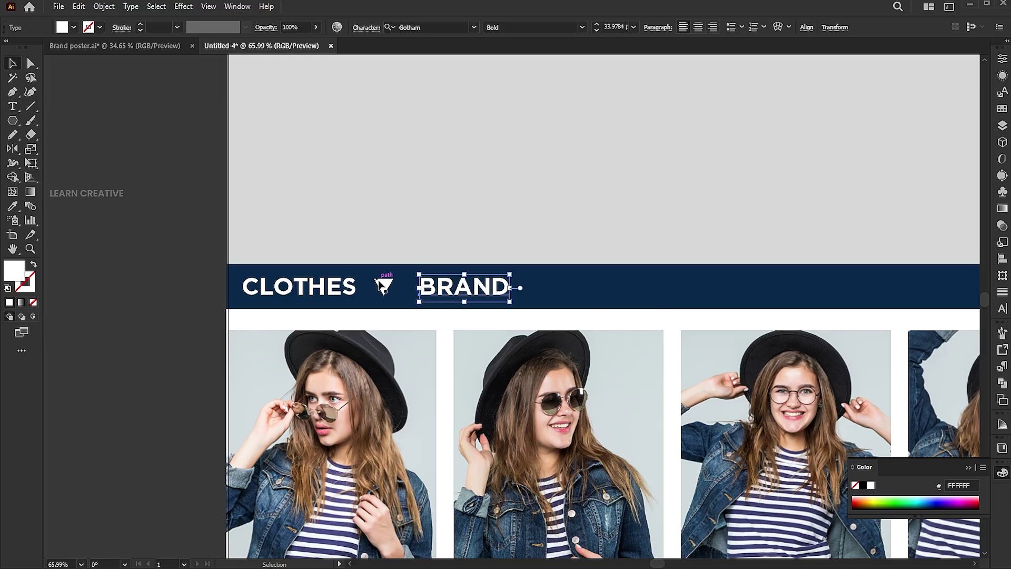
# - Copy the triangle to just after BRAND and repeat the whole CLOTHES and BRAND sequence with its triangles two more times along the bar
pyautogui.click(384, 285)
pyautogui.moveTo(397, 276); pyautogui.dragTo(545, 288)
pyautogui.click(396, 290)
pyautogui.keyDown('shift'); pyautogui.click(476, 285); pyautogui.keyUp('shift')
pyautogui.keyDown('shift'); pyautogui.click(384, 285); pyautogui.keyUp('shift')
pyautogui.keyDown('shift'); pyautogui.click(287, 289); pyautogui.keyUp('shift')
pyautogui.moveTo(287, 289); pyautogui.dragTo(608, 308)
pyautogui.press('a')
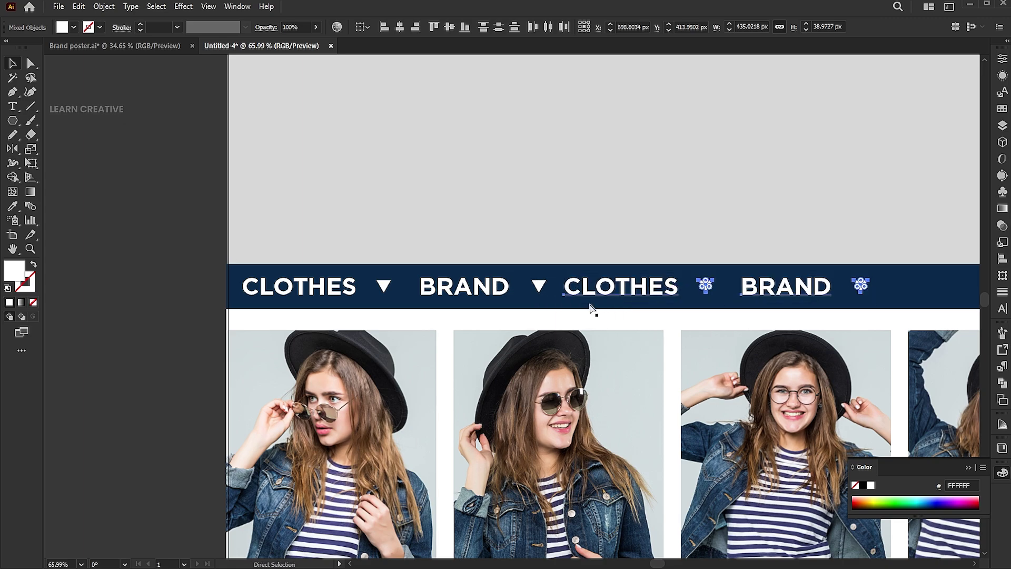
pyautogui.hotkey('ctrl', '0')
pyautogui.hotkey('ctrl', 'd')
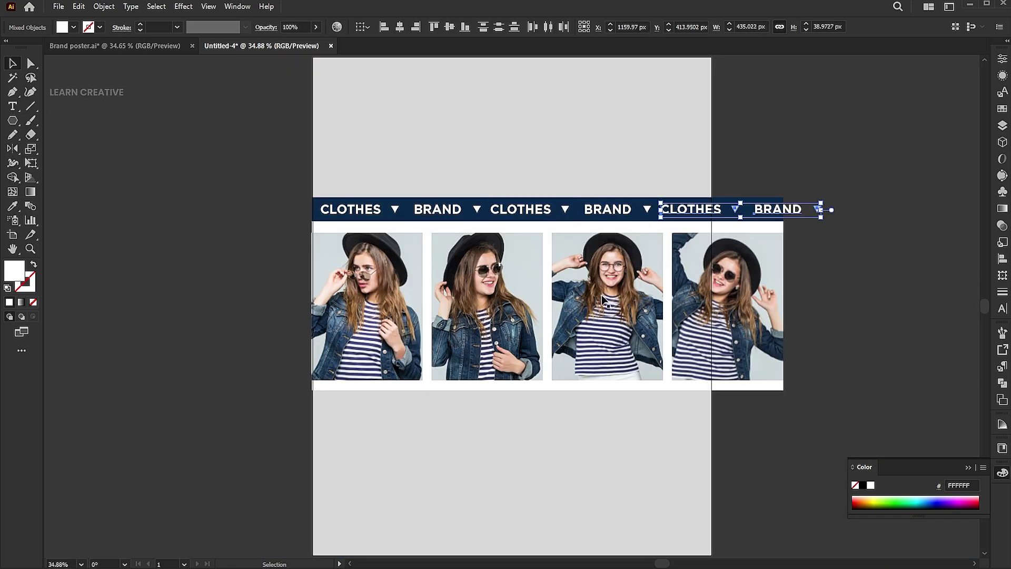
# - Scale down the row of words and triangles without the bar so it fits within the blue bar's length
pyautogui.moveTo(859, 183); pyautogui.dragTo(501, 183)
pyautogui.moveTo(322, 207); pyautogui.dragTo(321, 208)
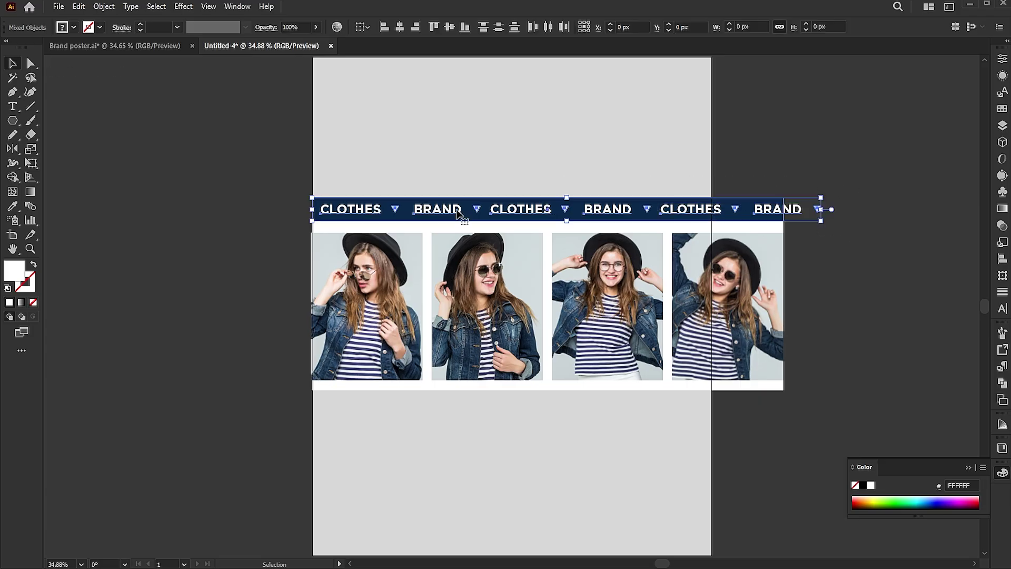
pyautogui.keyDown('shift'); pyautogui.click(727, 203); pyautogui.keyUp('shift')
pyautogui.moveTo(823, 207); pyautogui.dragTo(776, 189)
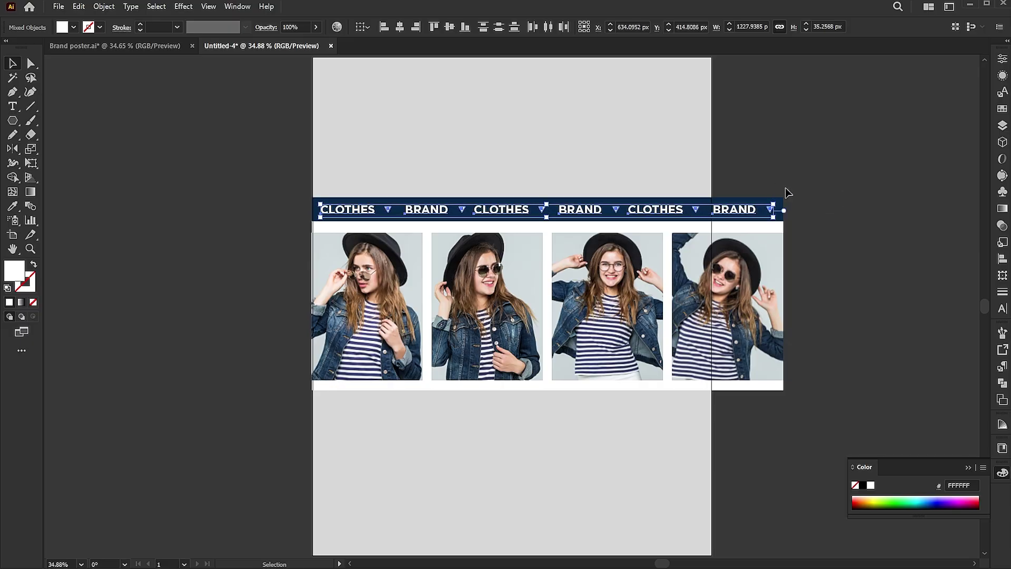
# - Group the header bar, its text and triangles, the photos and the white frame into one object
pyautogui.moveTo(834, 149); pyautogui.dragTo(329, 392)
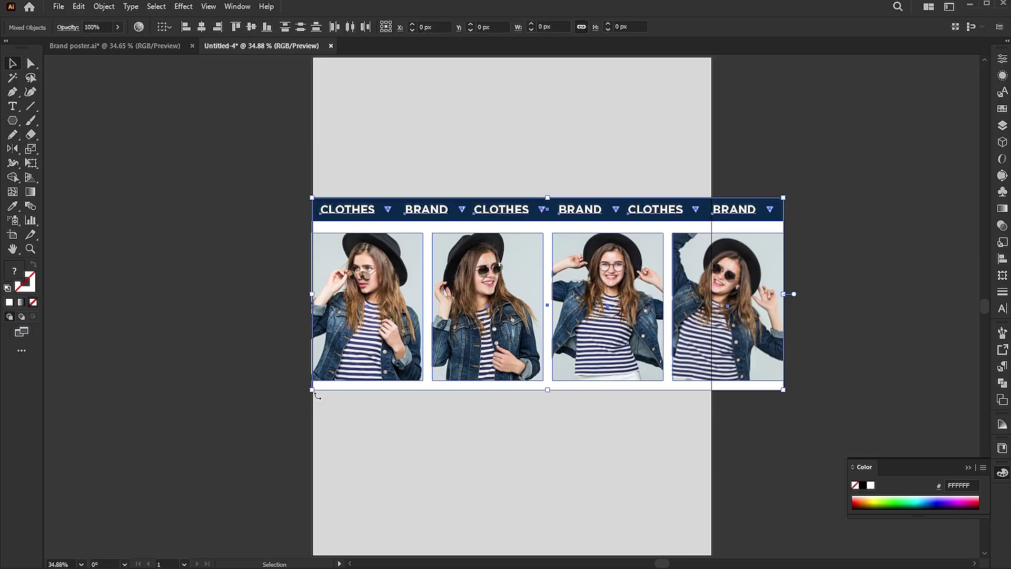
pyautogui.rightClick(392, 272)
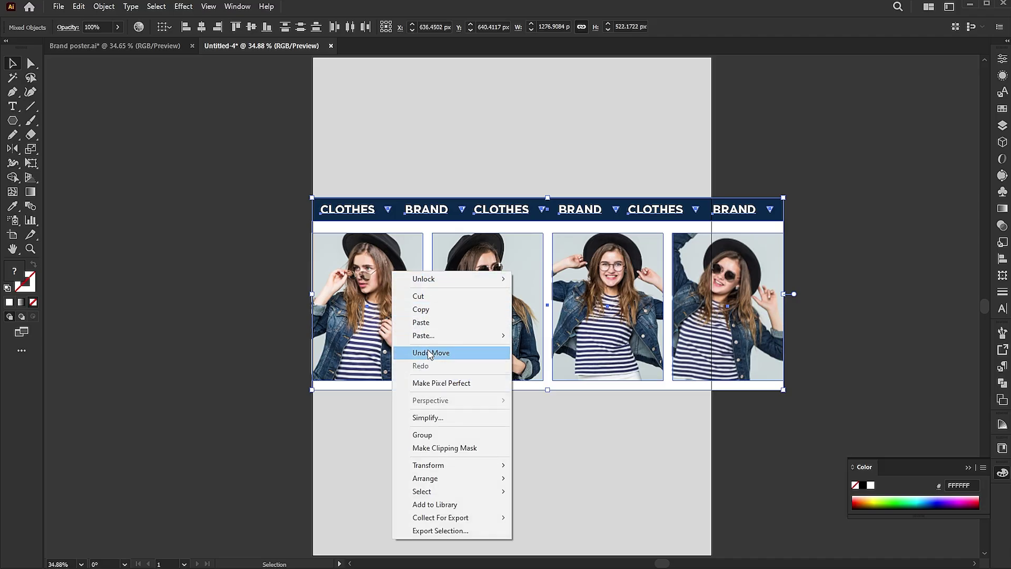
pyautogui.click(421, 434)
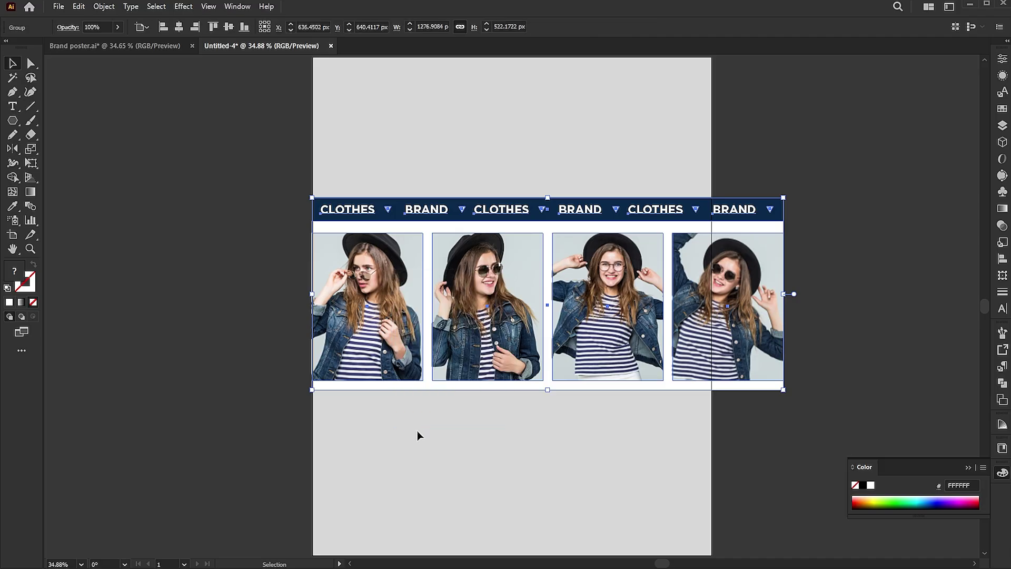
# - Rotate the grouped photo strip by 16°
pyautogui.click(12, 148)
pyautogui.click(43, 145)
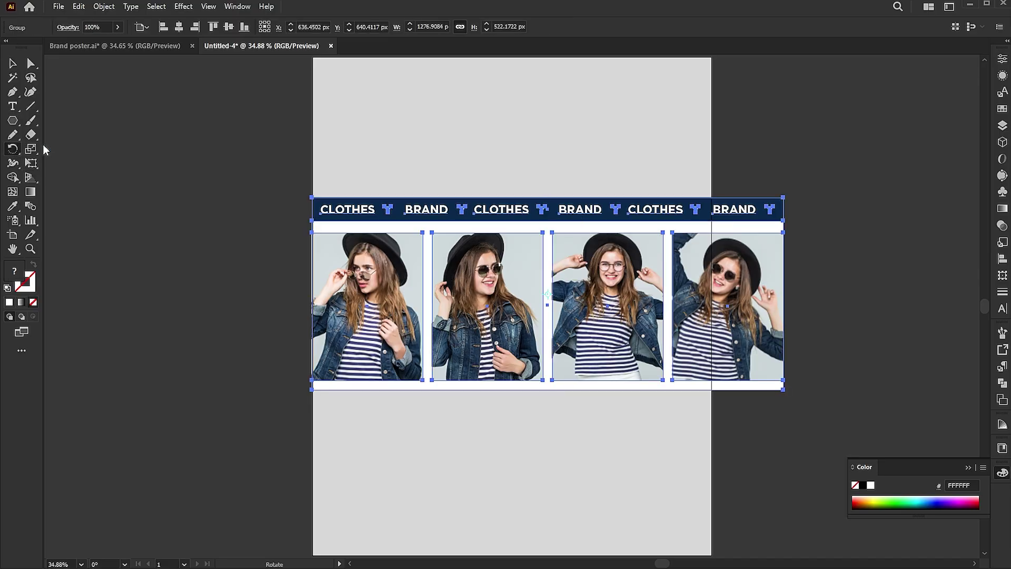
pyautogui.press('Return')
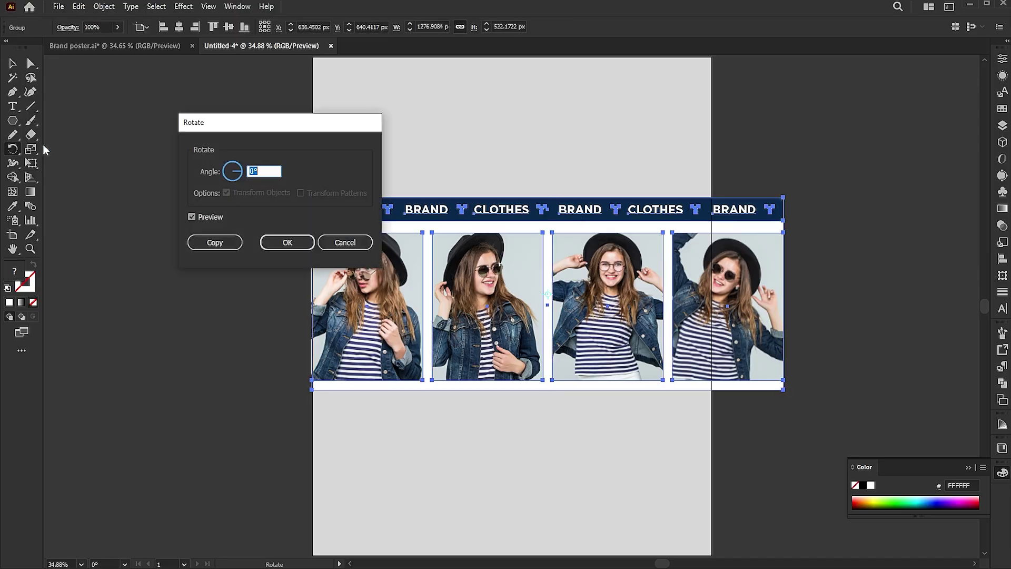
pyautogui.write('16')
pyautogui.press('Tab')
pyautogui.press('Return')
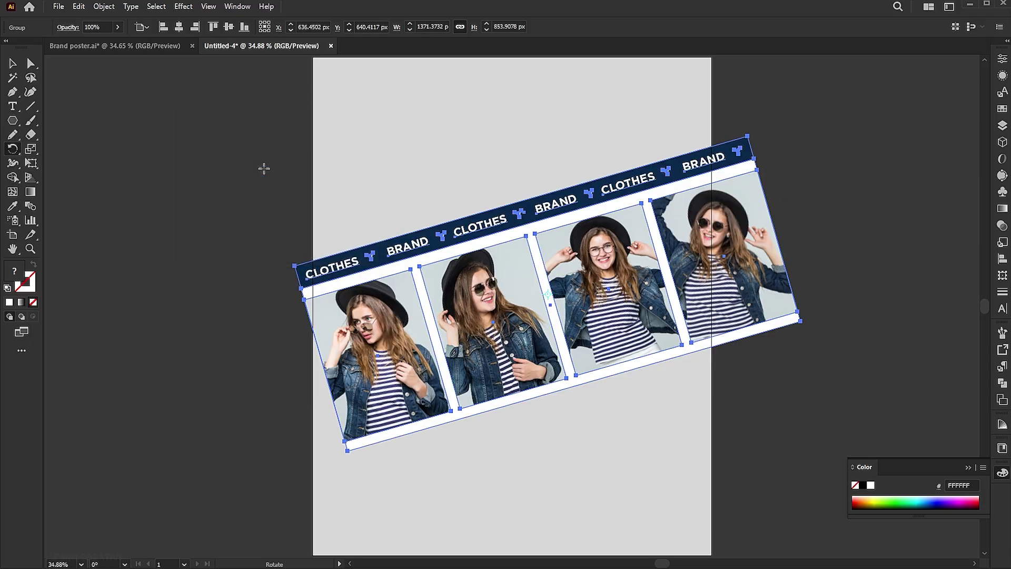
# - Centre the tilted photo strip horizontally on the artboard and enlarge it to about 1400 px wide, overhanging both sides
pyautogui.press('v')
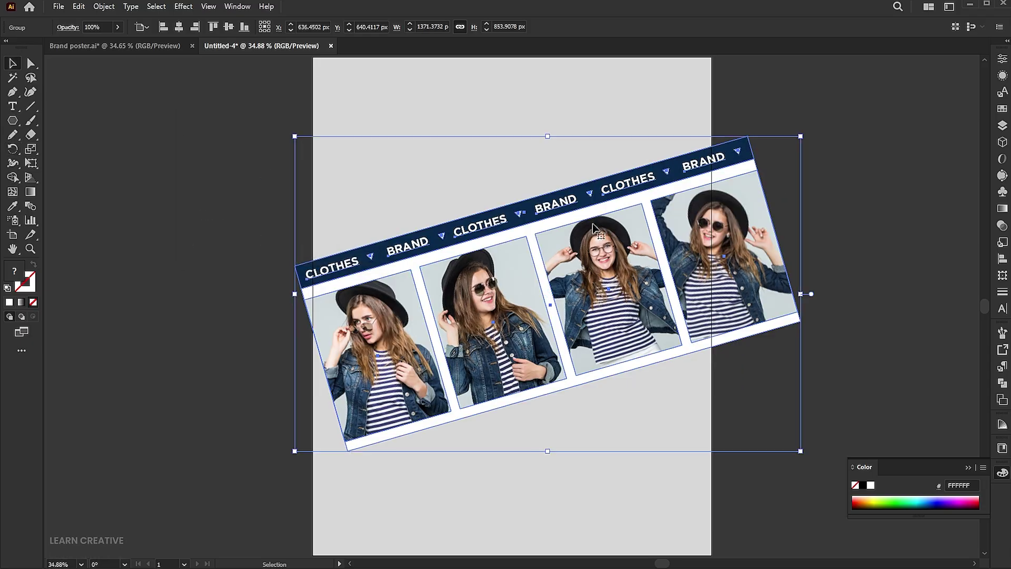
pyautogui.moveTo(593, 227); pyautogui.dragTo(558, 226)
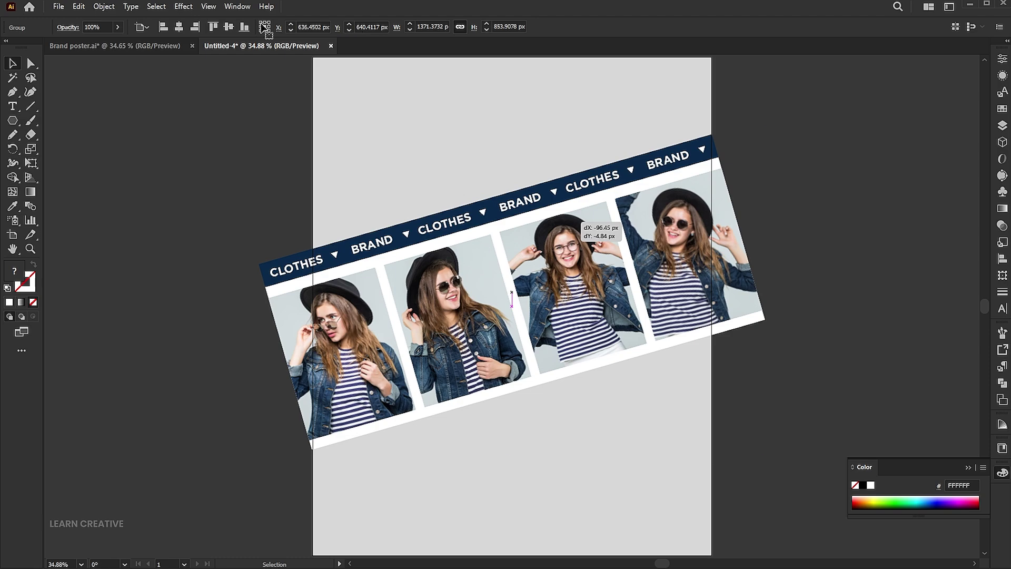
pyautogui.click(810, 247)
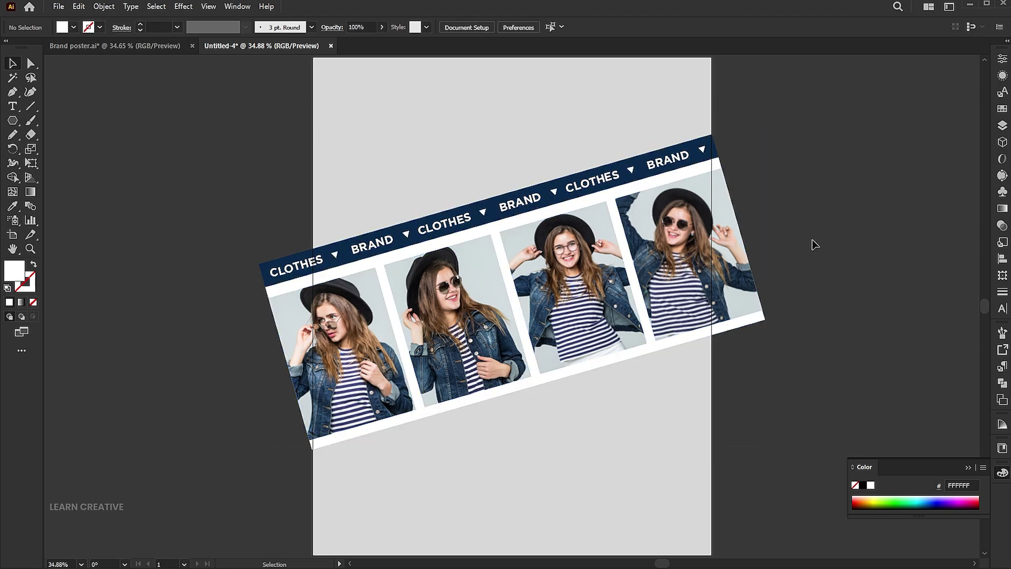
pyautogui.click(699, 256)
pyautogui.moveTo(765, 136); pyautogui.dragTo(770, 131)
pyautogui.click(844, 181)
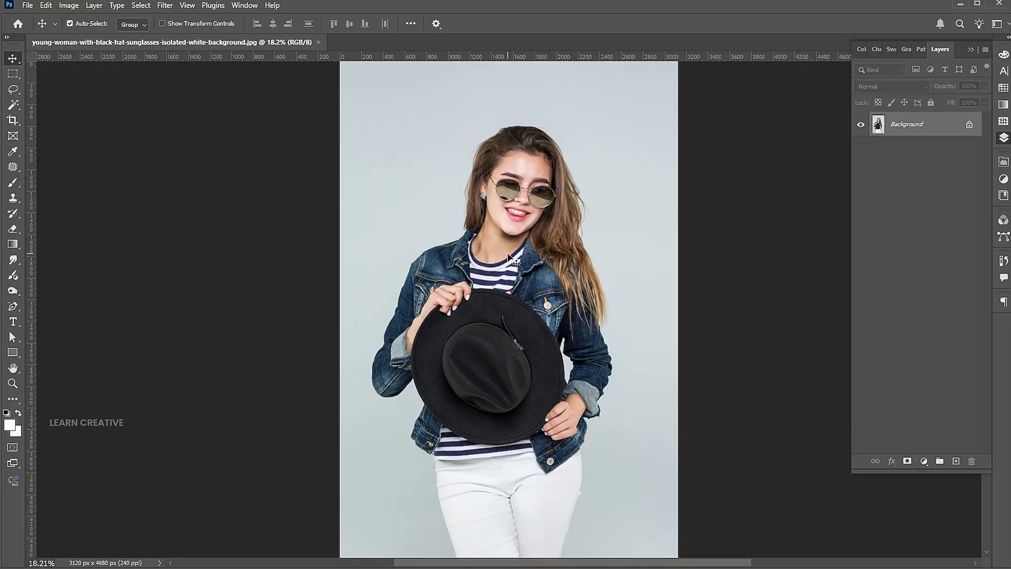
# - In Photoshop, select the woman holding the black hat as the subject and mask out the photo's background
pyautogui.click(139, 6)
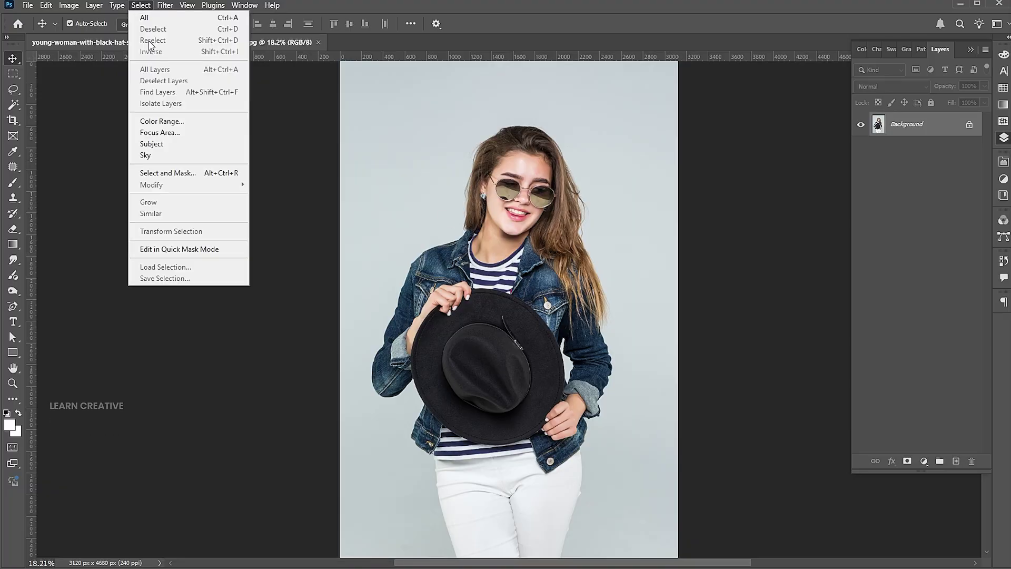
pyautogui.click(158, 143)
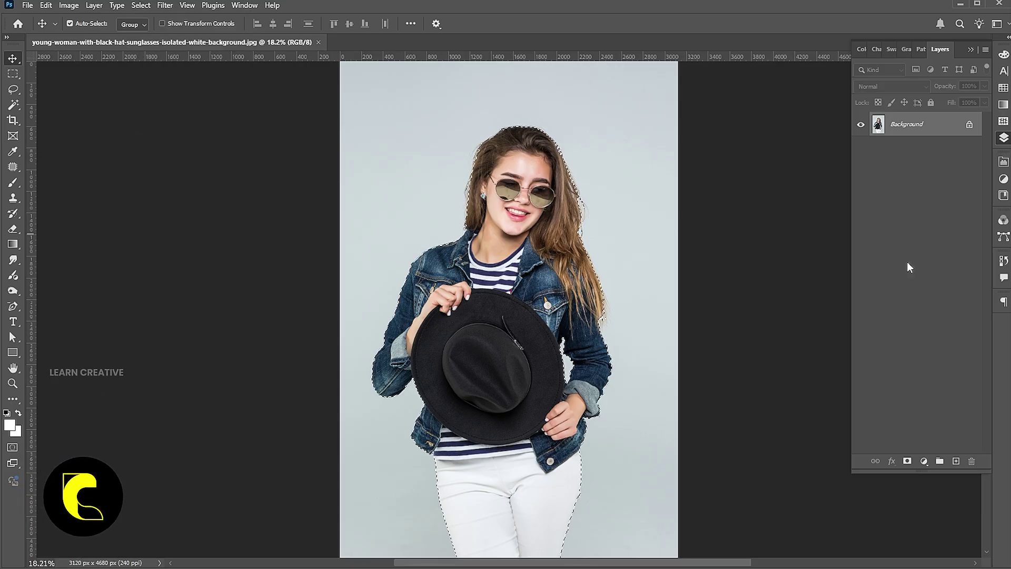
pyautogui.click(907, 466)
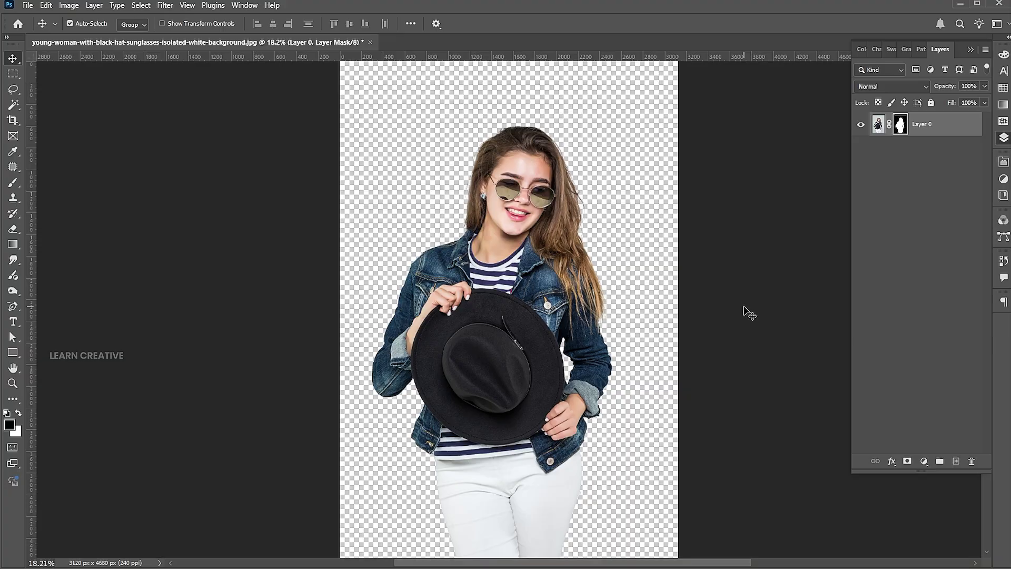
# - Export the masked woman as a 3120 × 4680 px PNG with transparency
pyautogui.click(28, 5)
pyautogui.moveTo(81, 191)
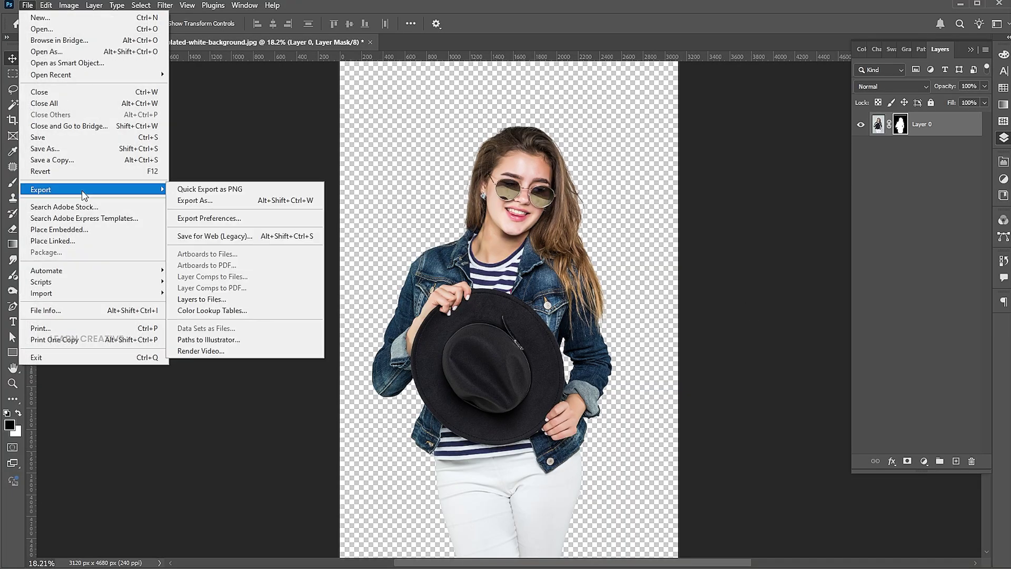
pyautogui.click(226, 204)
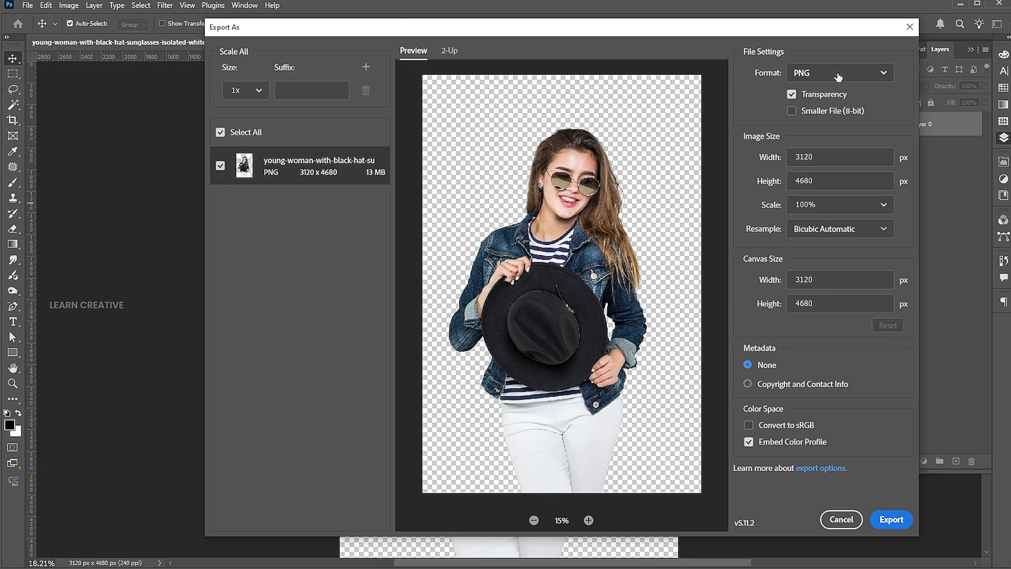
pyautogui.click(837, 77)
pyautogui.click(824, 98)
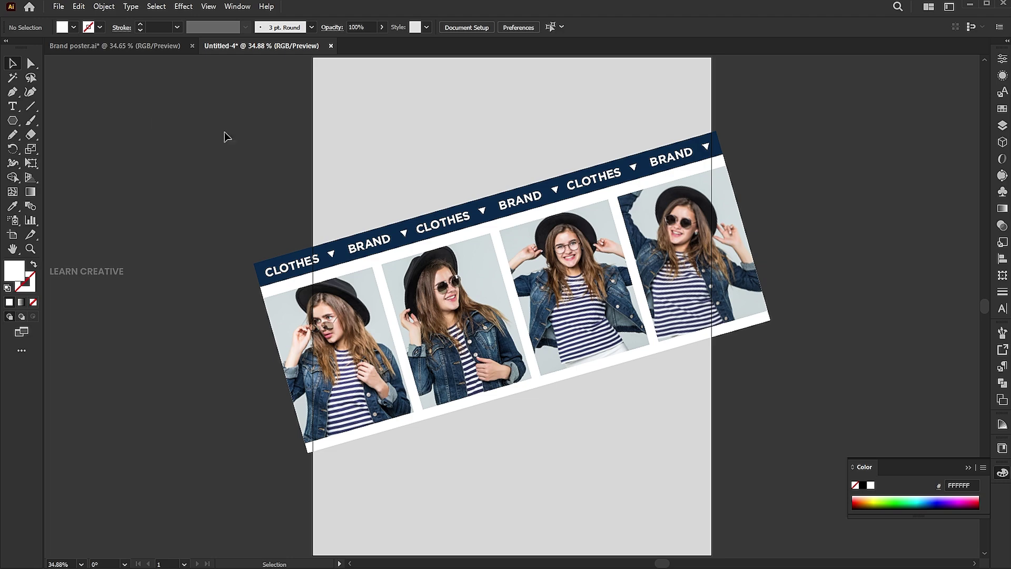
# - Back in Illustrator, place the exported cut-out of the woman on the poster and size it as a large figure over the strip
pyautogui.click(59, 7)
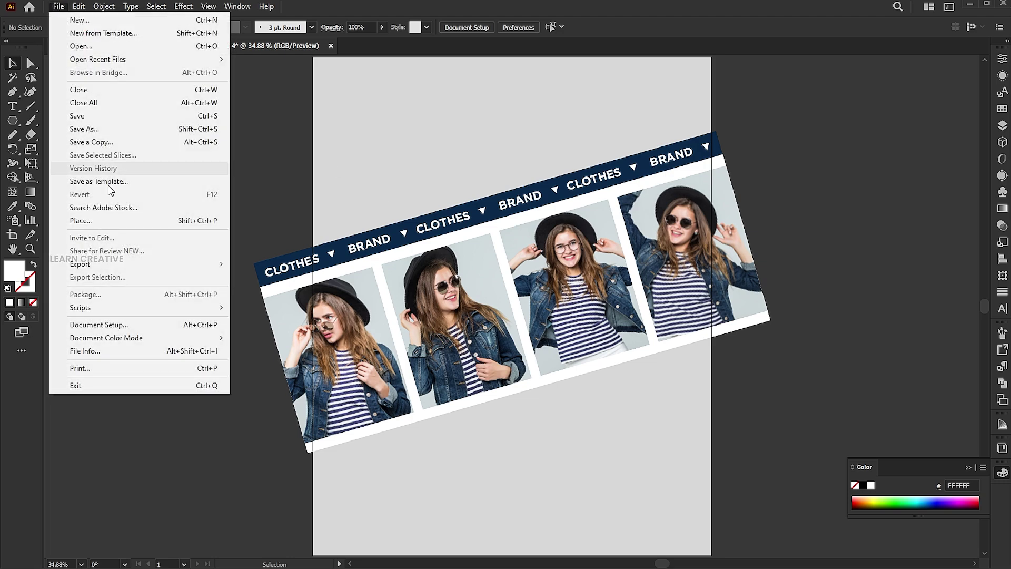
pyautogui.click(108, 219)
pyautogui.click(259, 192)
pyautogui.click(462, 548)
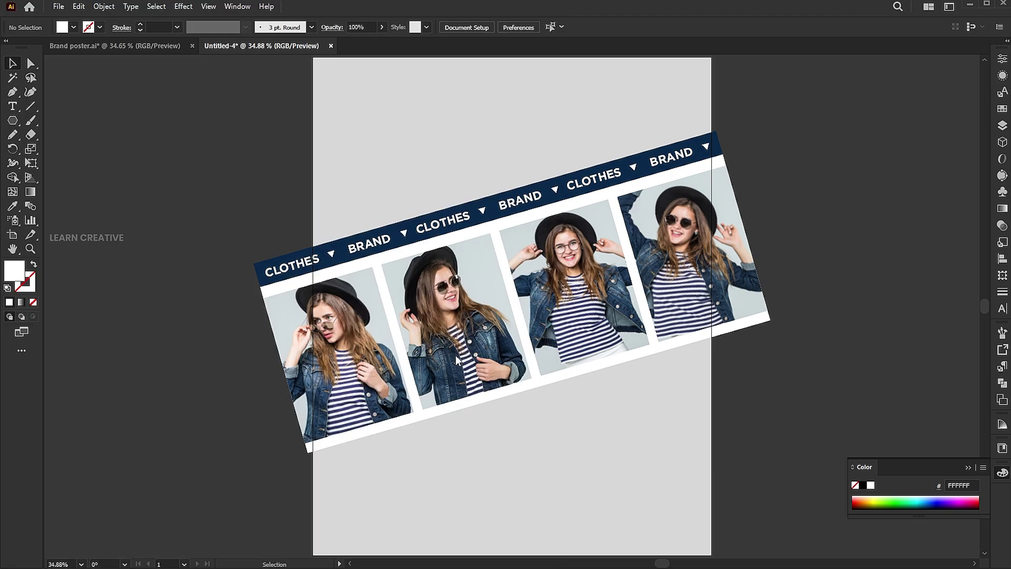
pyautogui.moveTo(451, 172); pyautogui.dragTo(569, 380)
pyautogui.moveTo(569, 275); pyautogui.dragTo(641, 280)
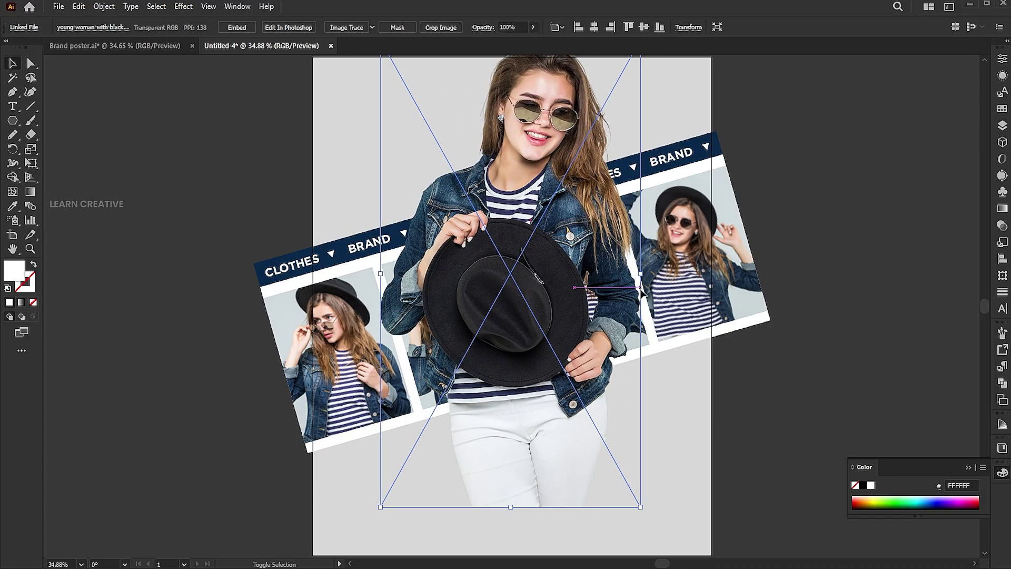
# - Fine-tune the cut-out's size, centre it horizontally on the artboard, and set its lower edge on the artboard's bottom edge
pyautogui.moveTo(532, 155); pyautogui.dragTo(523, 213)
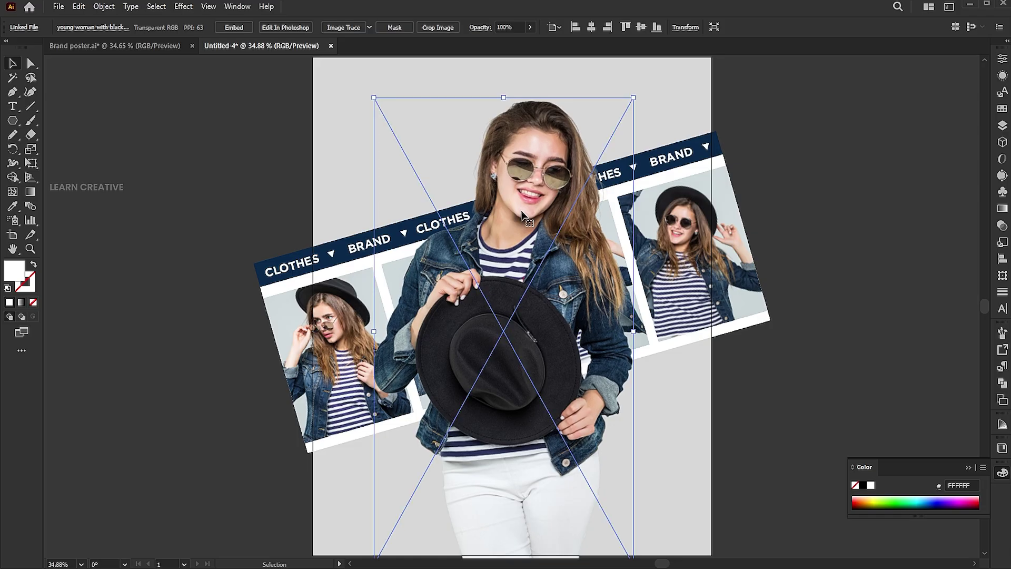
pyautogui.moveTo(633, 331); pyautogui.dragTo(637, 332)
pyautogui.moveTo(636, 90); pyautogui.dragTo(631, 102)
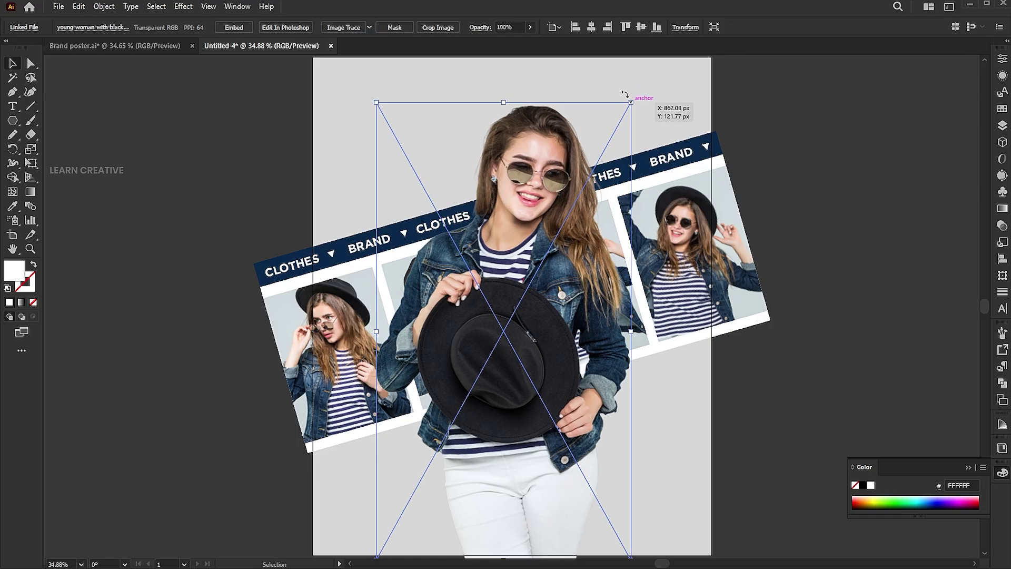
pyautogui.click(592, 27)
pyautogui.moveTo(567, 218); pyautogui.dragTo(562, 213)
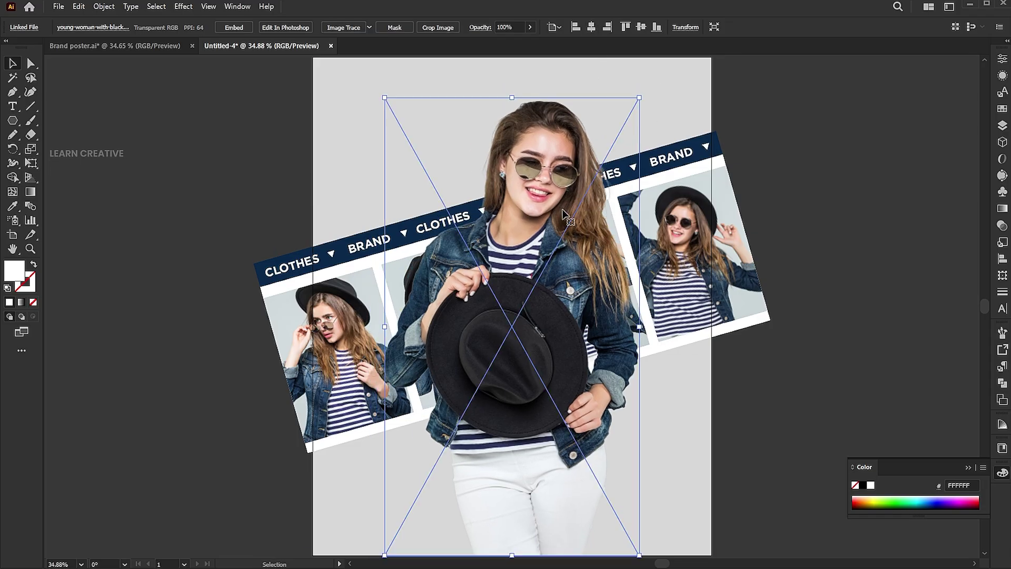
pyautogui.click(766, 205)
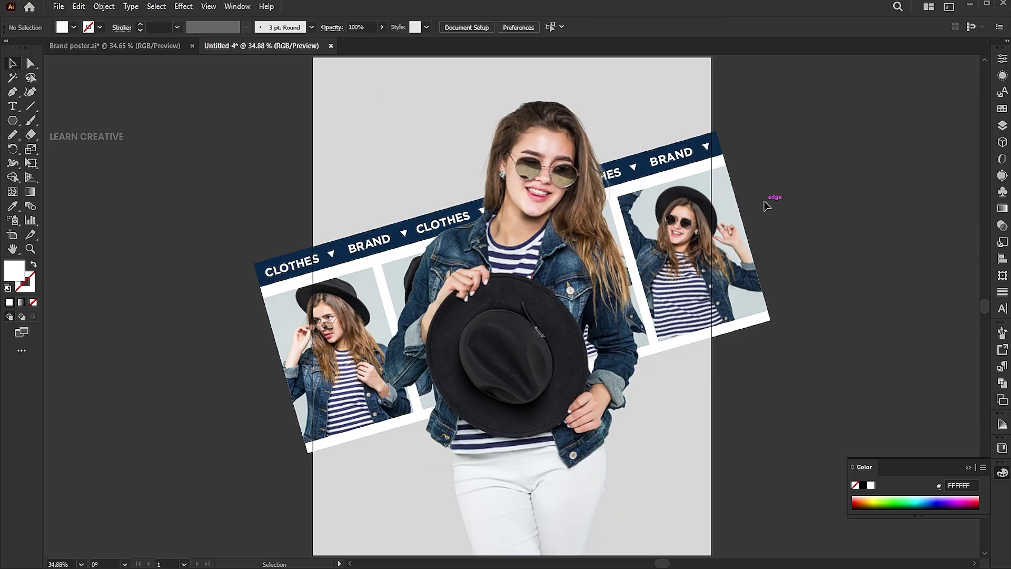
# - Inside the tilted strip's group, select the whole navy CLOTHES/BRAND header bar with its lettering and triangles, and group these elements
pyautogui.doubleClick(679, 158)
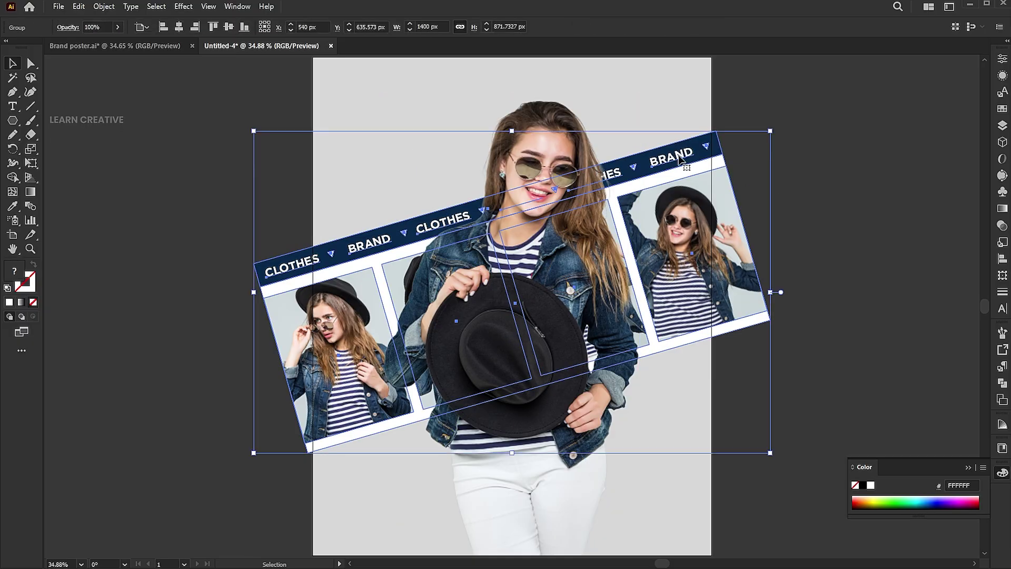
pyautogui.click(679, 158)
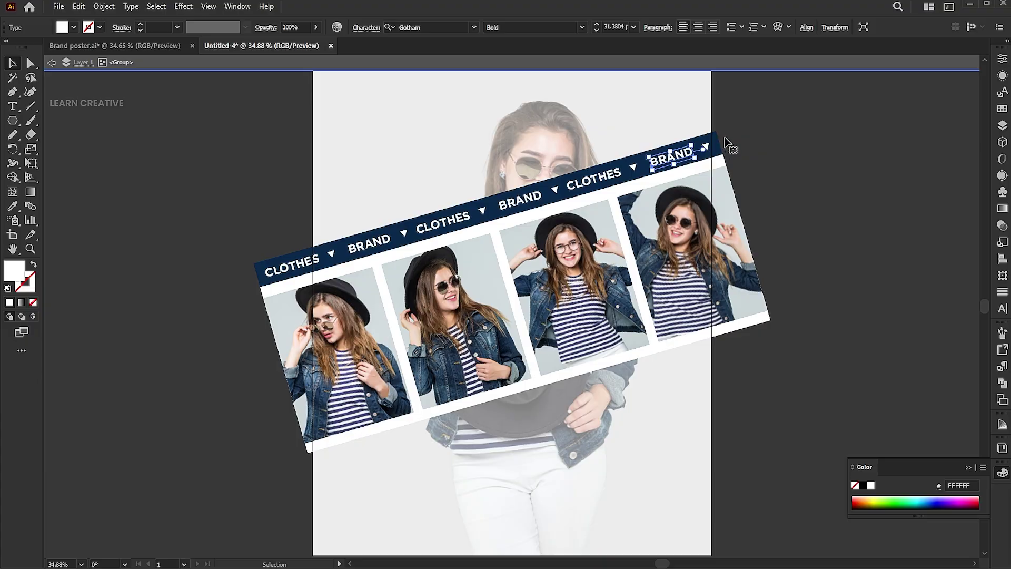
pyautogui.moveTo(757, 113); pyautogui.dragTo(254, 316)
pyautogui.click(459, 224)
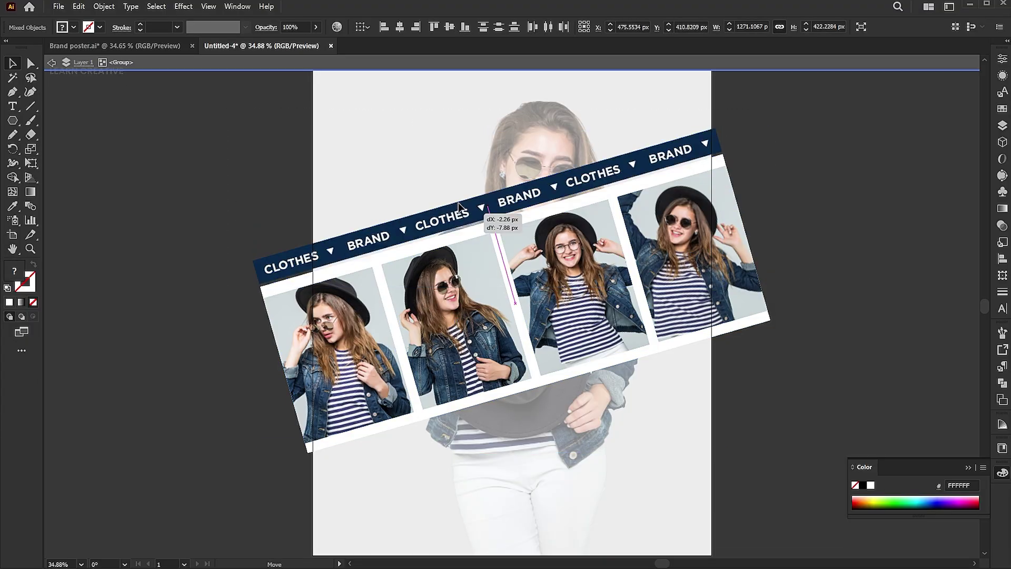
pyautogui.rightClick(467, 220)
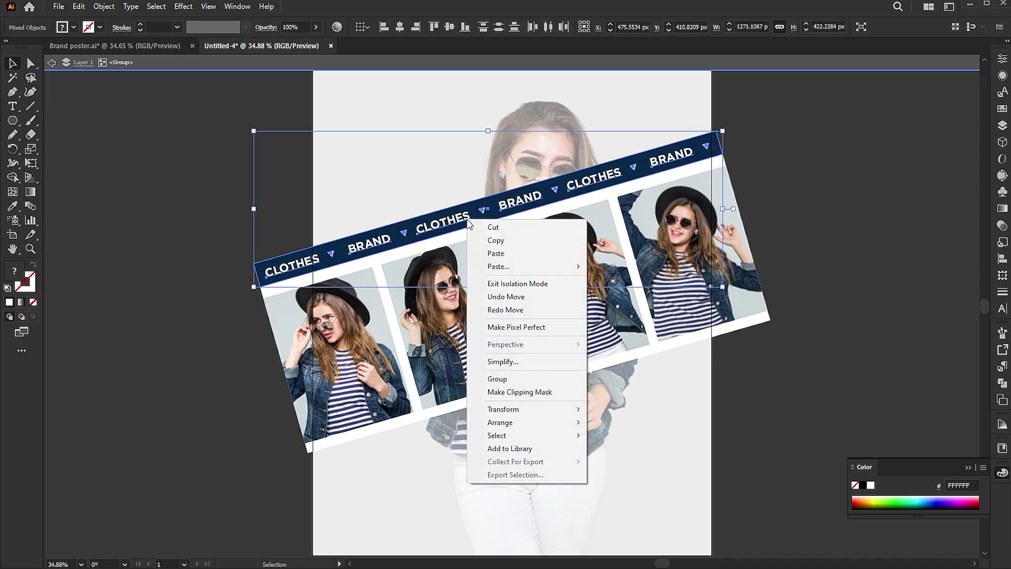
pyautogui.click(504, 378)
# - Copy the grouped header bar, leave the strip's isolation mode, and paste the copy in place in front of the model cut-out
pyautogui.click(78, 6)
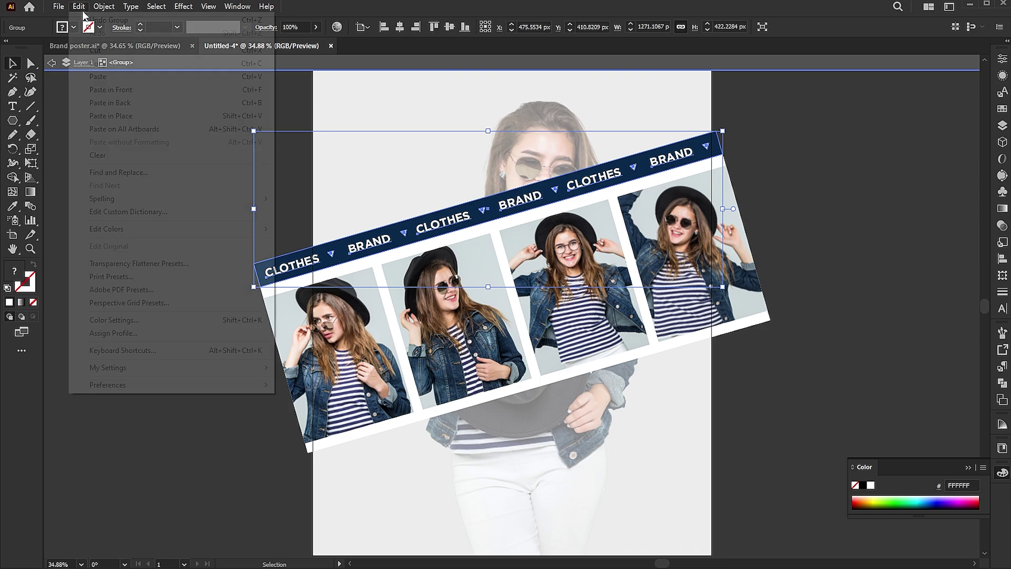
pyautogui.click(103, 69)
pyautogui.doubleClick(837, 234)
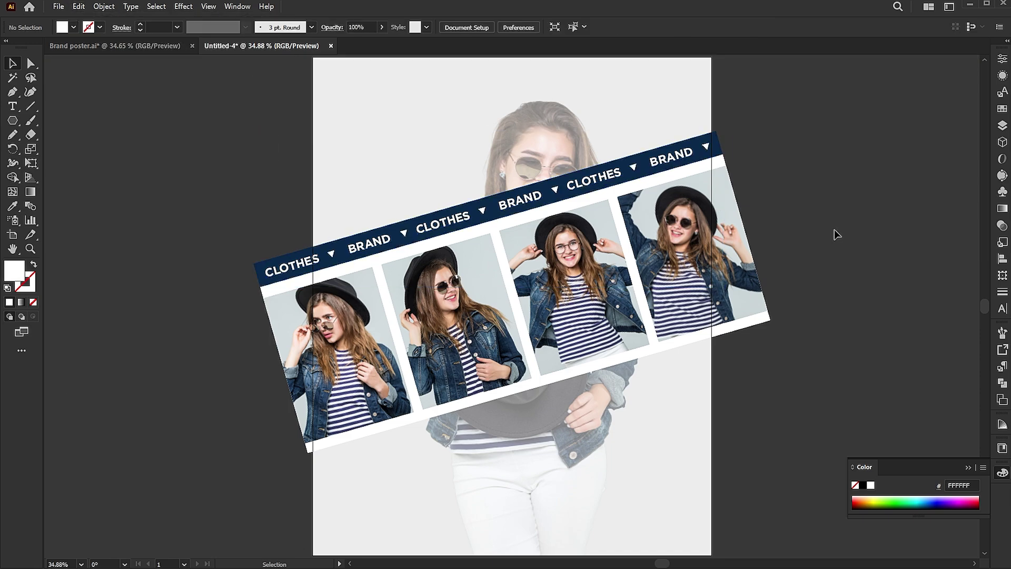
pyautogui.click(80, 7)
pyautogui.click(117, 89)
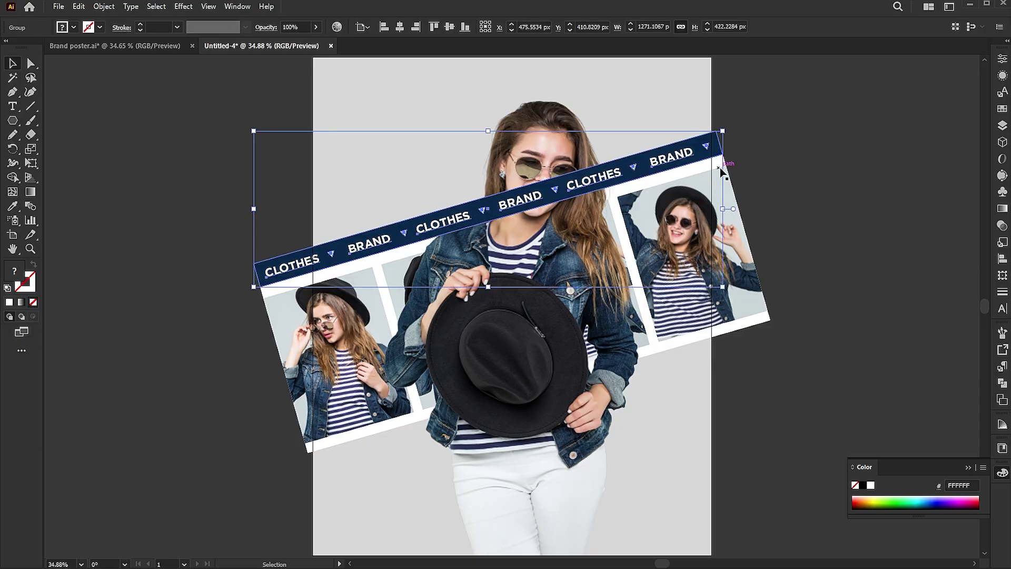
# - Rotate the pasted CLOTHES/BRAND bar by -16°
pyautogui.doubleClick(11, 149)
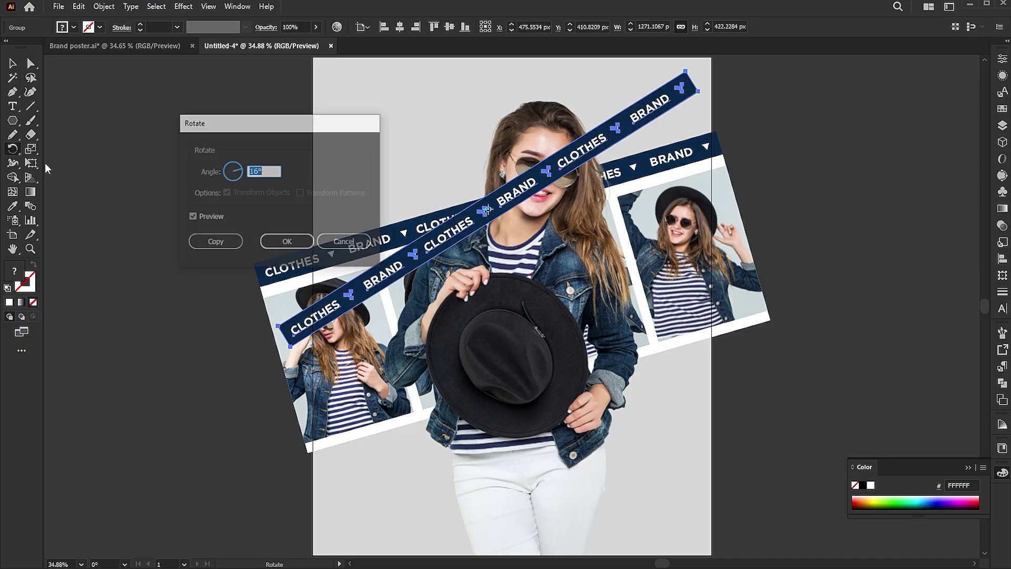
pyautogui.write('-16')
pyautogui.press('Tab')
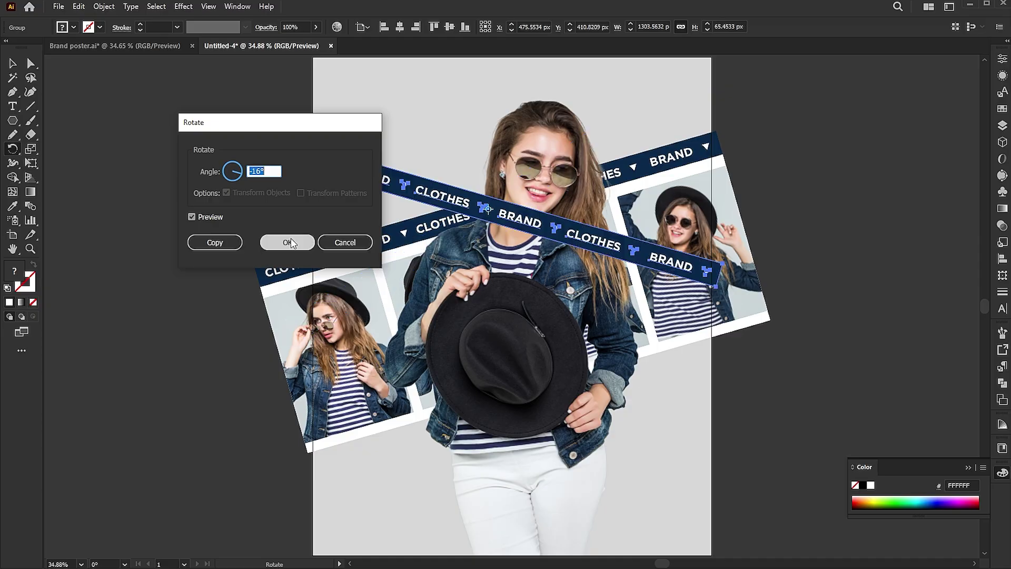
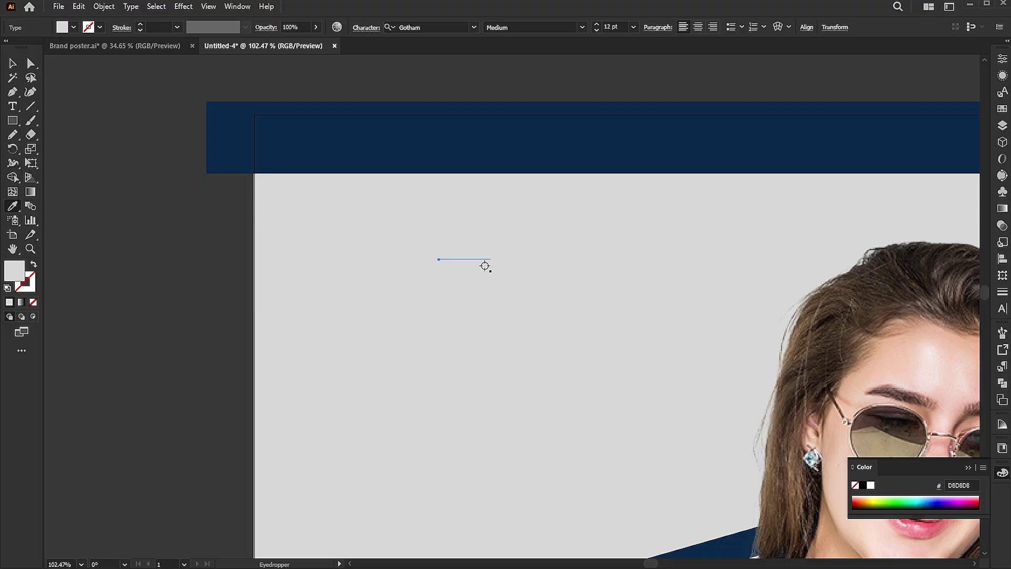
# - Place the light grey DESIGN word in the top navy bar and duplicate it into an evenly spaced row of four
pyautogui.moveTo(405, 195); pyautogui.dragTo(413, 155)
pyautogui.hotkey('ctrl', 'd')
pyautogui.hotkey('ctrl', 'd')
# - Change the text of the second, third and fourth words in the bar to STYLE, QUALITY and FASHION
pyautogui.click(414, 154)
pyautogui.doubleClick(414, 154)
pyautogui.press('Escape')
pyautogui.doubleClick(475, 145)
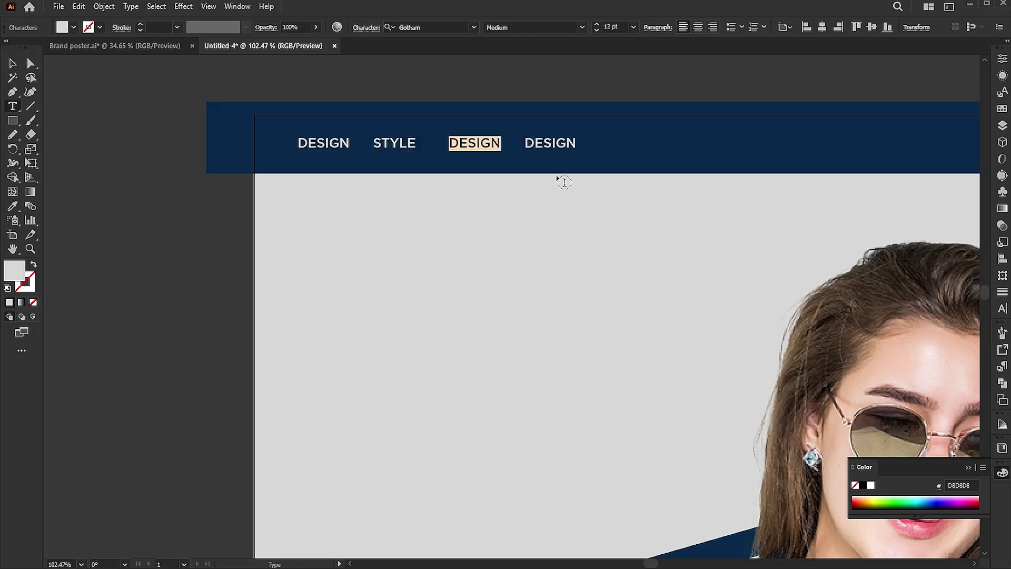
pyautogui.write('QUALITY')
pyautogui.press('Escape')
pyautogui.doubleClick(555, 146)
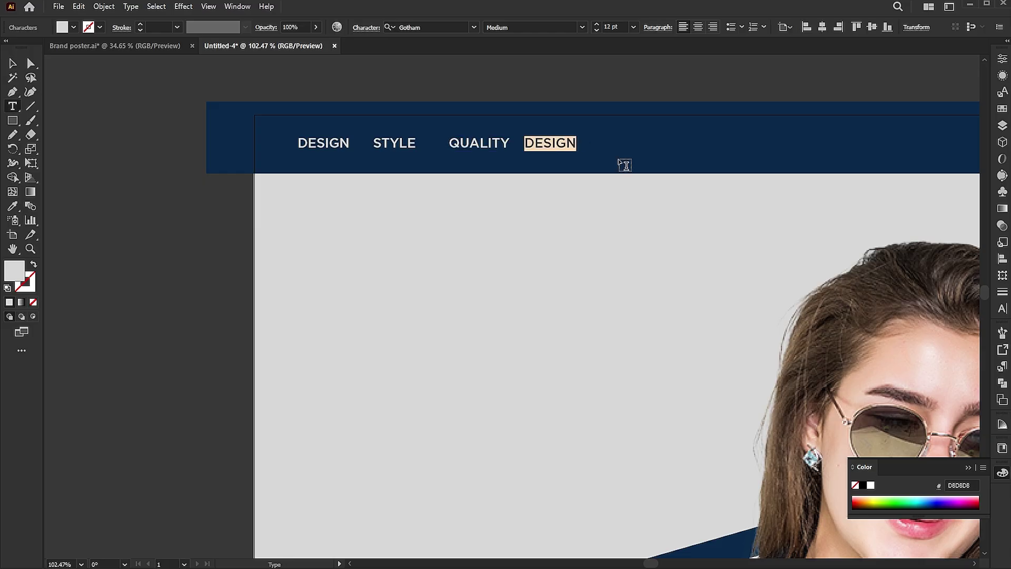
pyautogui.press('Escape')
# - Adjust the spacing between the QUALITY and FASHION words in the top bar
pyautogui.keyDown('shift'); pyautogui.click(503, 142); pyautogui.keyUp('shift')
pyautogui.moveTo(556, 144); pyautogui.dragTo(544, 145)
pyautogui.click(512, 223)
# - Draw a light grey rectangle about 45 × 15 px around the STYLE word and send it backward in the stacking order
pyautogui.press('z')
pyautogui.moveTo(476, 135); pyautogui.dragTo(582, 167)
pyautogui.press('v')
pyautogui.moveTo(215, 133); pyautogui.dragTo(338, 172)
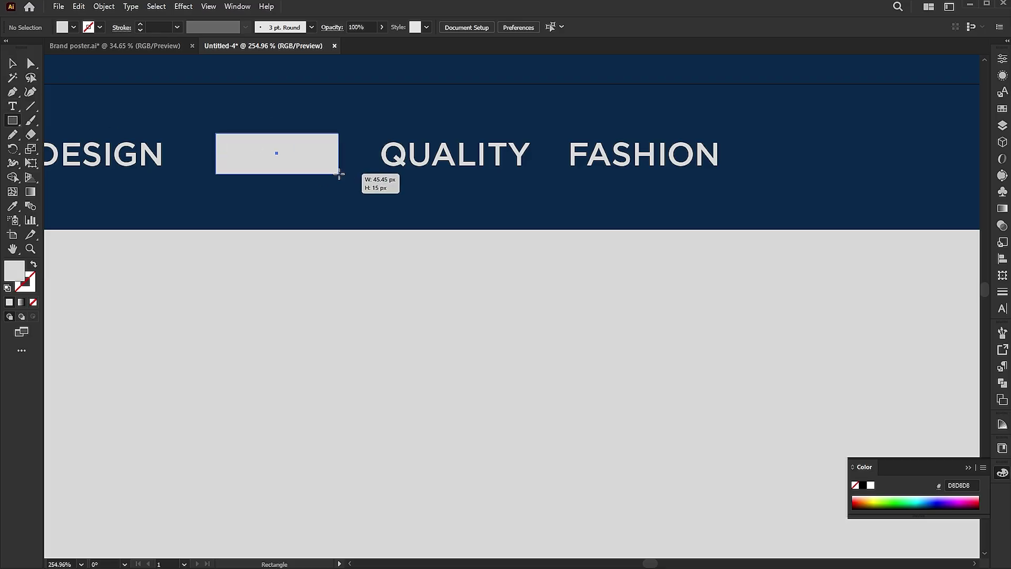
pyautogui.press('v')
pyautogui.rightClick(305, 145)
pyautogui.moveTo(358, 450)
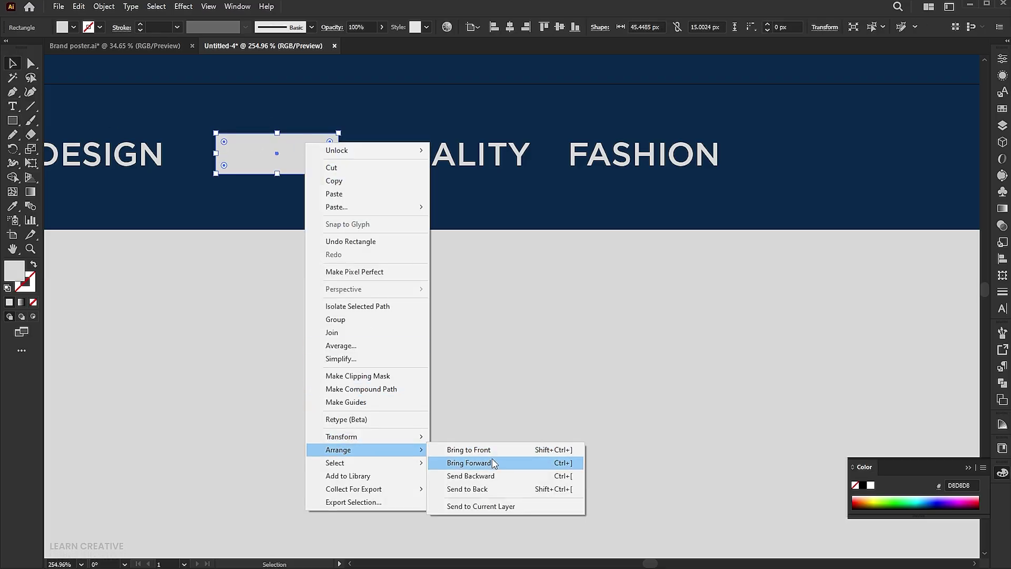
pyautogui.click(493, 476)
# - Recolour the STYLE word with the navy sampled from the bar
pyautogui.keyDown('shift'); pyautogui.click(315, 158); pyautogui.keyUp('shift')
pyautogui.click(314, 268)
pyautogui.click(316, 162)
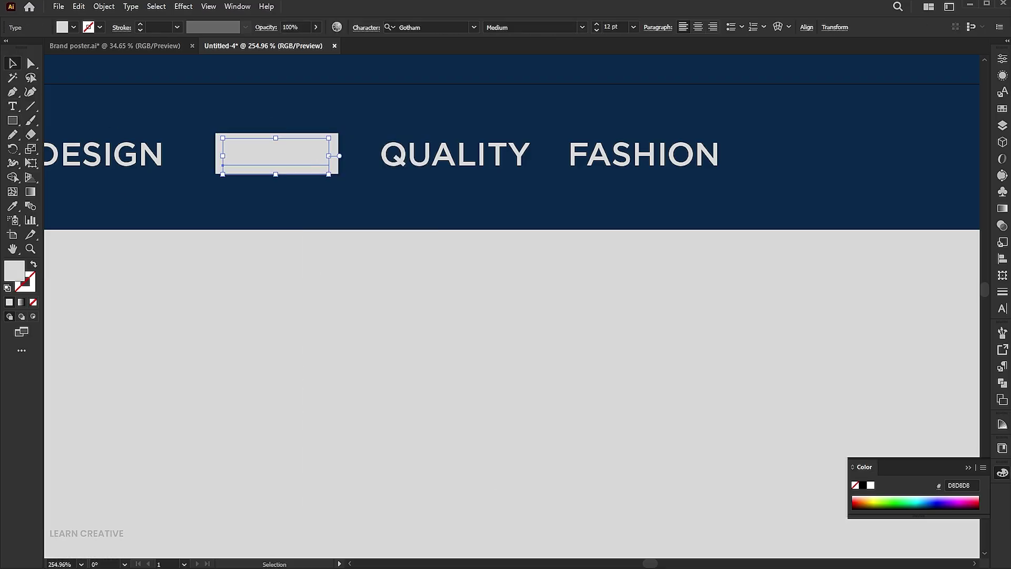
pyautogui.click(15, 207)
pyautogui.click(196, 122)
pyautogui.press('v')
pyautogui.click(340, 361)
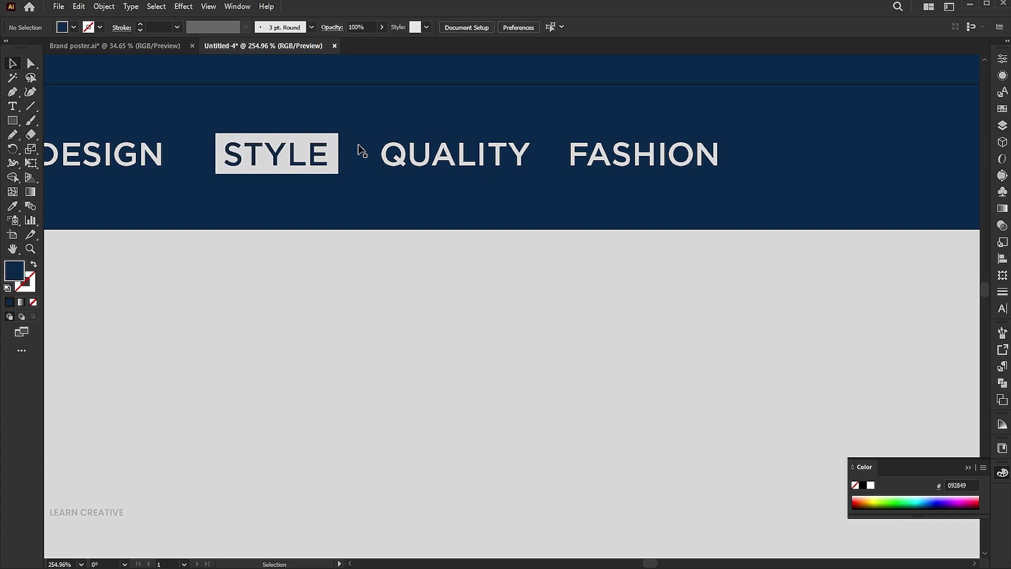
# - Place a copy of the highlight box behind FASHION, fit its width to the word, and recolour the word with the bar's navy
pyautogui.moveTo(341, 135); pyautogui.dragTo(725, 154)
pyautogui.click(661, 293)
pyautogui.click(677, 162)
pyautogui.press('i')
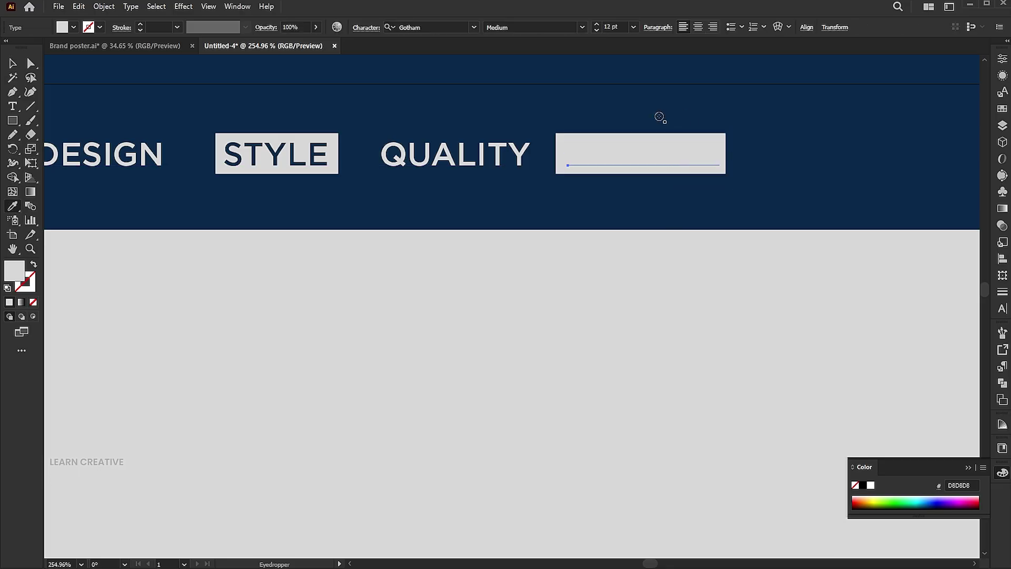
pyautogui.click(657, 118)
pyautogui.press('v')
pyautogui.click(615, 258)
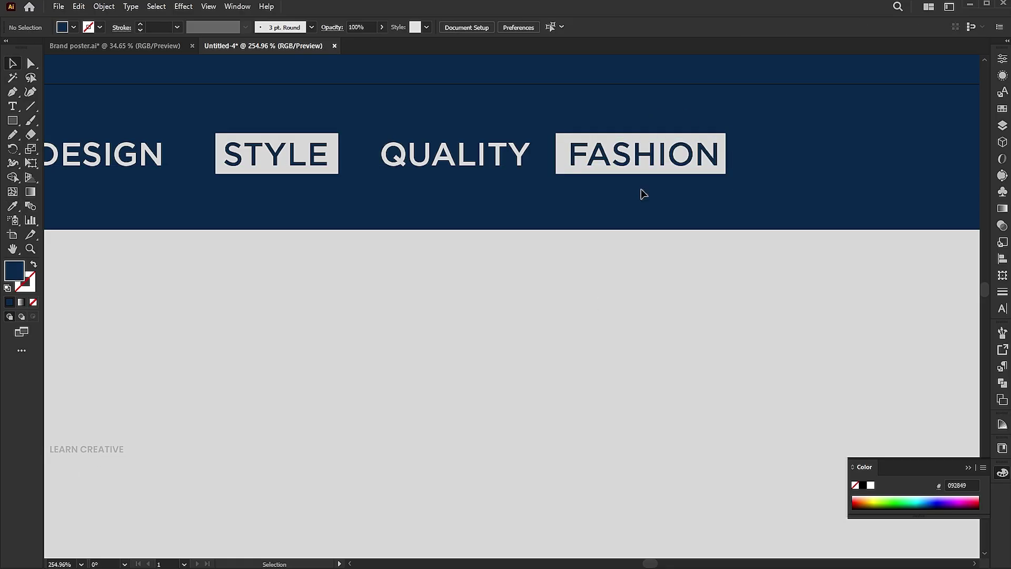
pyautogui.click(567, 150)
pyautogui.moveTo(557, 153); pyautogui.dragTo(564, 155)
# - Select the DESIGN, STYLE, QUALITY and FASHION words together with their two highlight boxes
pyautogui.moveTo(703, 169); pyautogui.dragTo(545, 176)
pyautogui.moveTo(634, 207); pyautogui.dragTo(331, 228)
pyautogui.moveTo(494, 89); pyautogui.dragTo(139, 208)
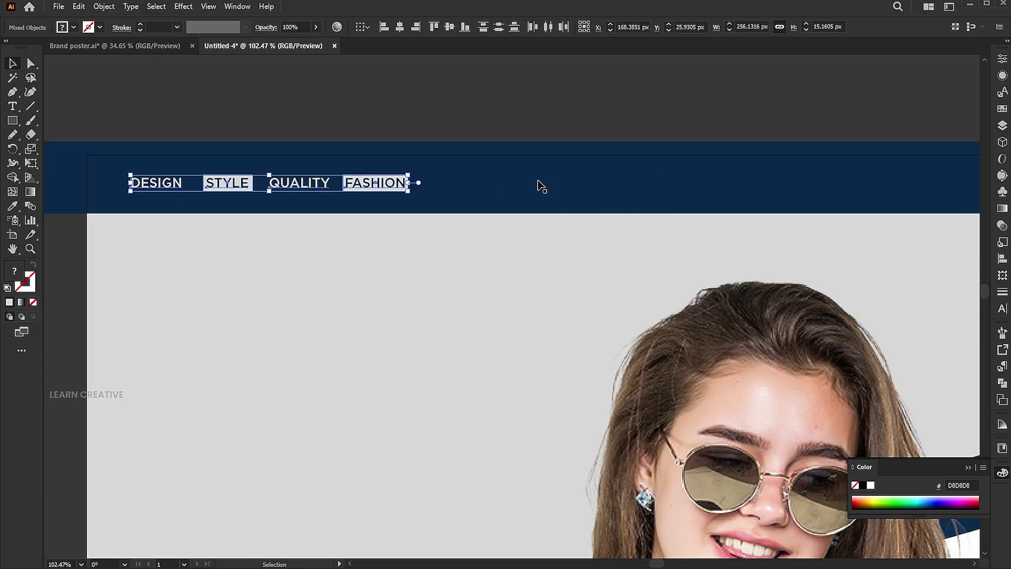
pyautogui.moveTo(384, 183); pyautogui.dragTo(675, 189)
pyautogui.press('a')
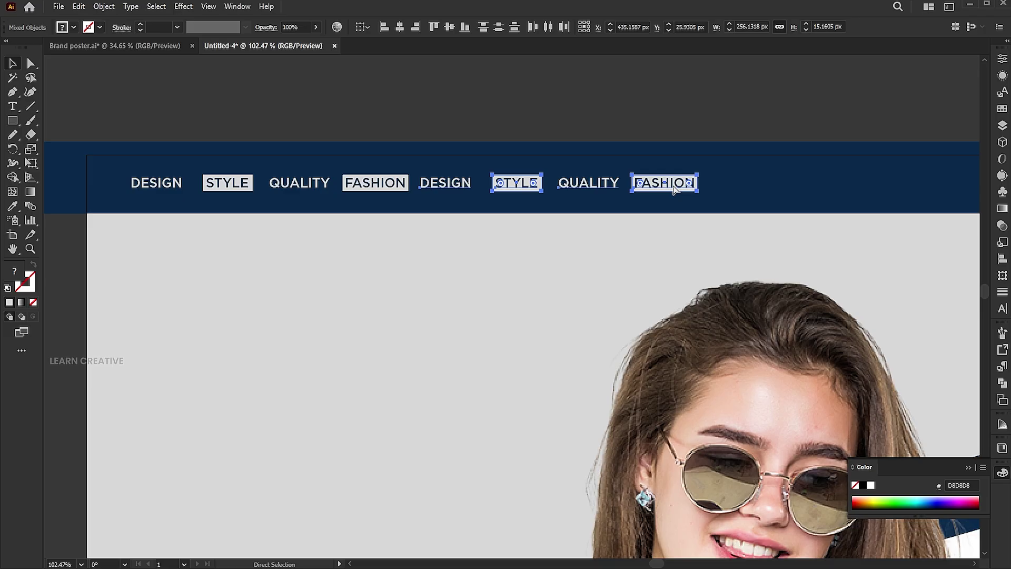
pyautogui.hotkey('ctrl', '0')
pyautogui.press('v')
pyautogui.hotkey('ctrl', 'z')
# - Duplicate the selected four-word set three times along the top bar at equal spacing
pyautogui.moveTo(401, 71); pyautogui.dragTo(496, 71)
pyautogui.hotkey('ctrl', 'd')
pyautogui.hotkey('ctrl', 'd')
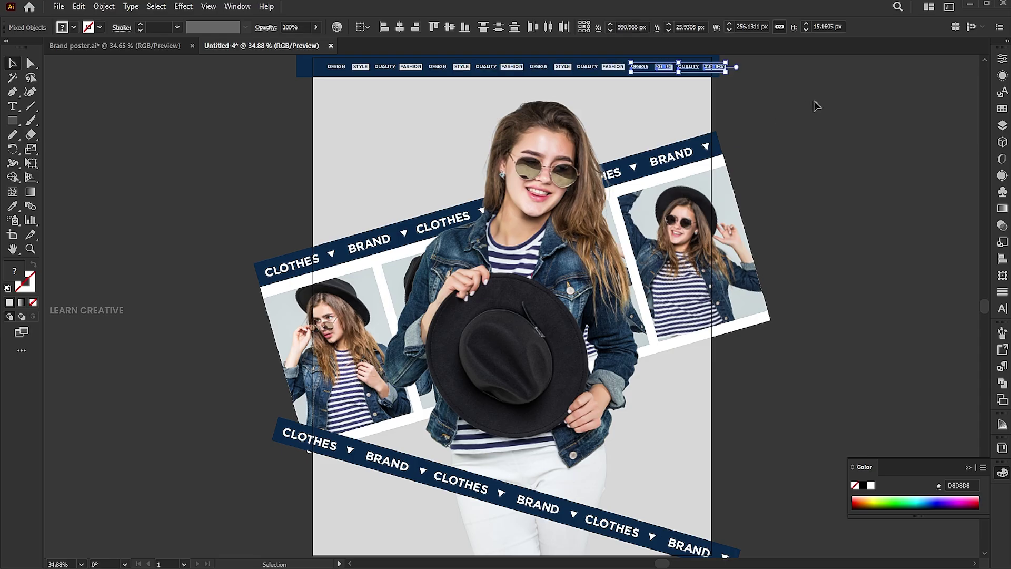
pyautogui.click(814, 107)
# - Select the whole poster artwork and group it
pyautogui.moveTo(802, 181); pyautogui.dragTo(759, 197)
pyautogui.moveTo(808, 80); pyautogui.dragTo(308, 493)
pyautogui.rightClick(538, 292)
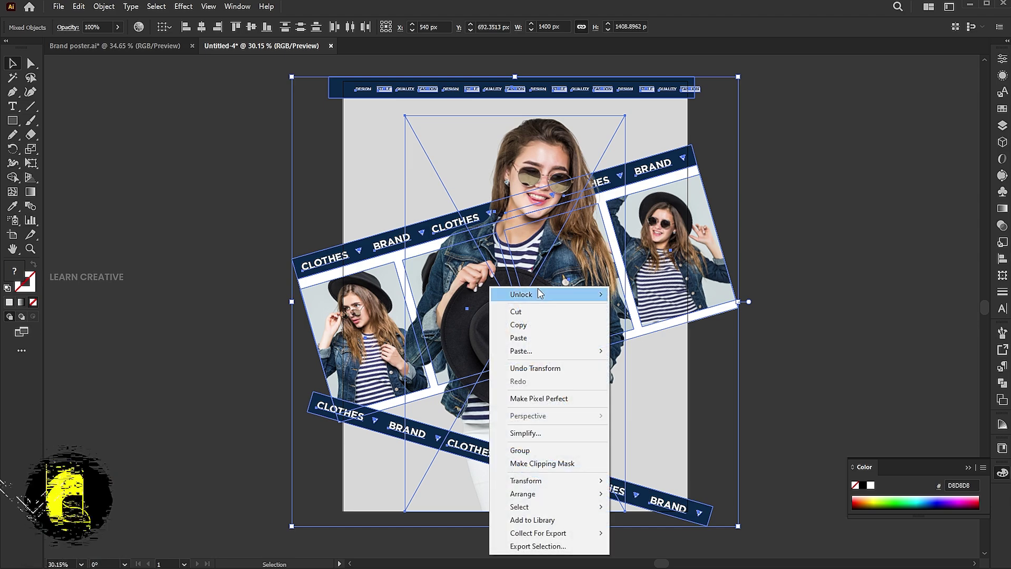
pyautogui.click(519, 450)
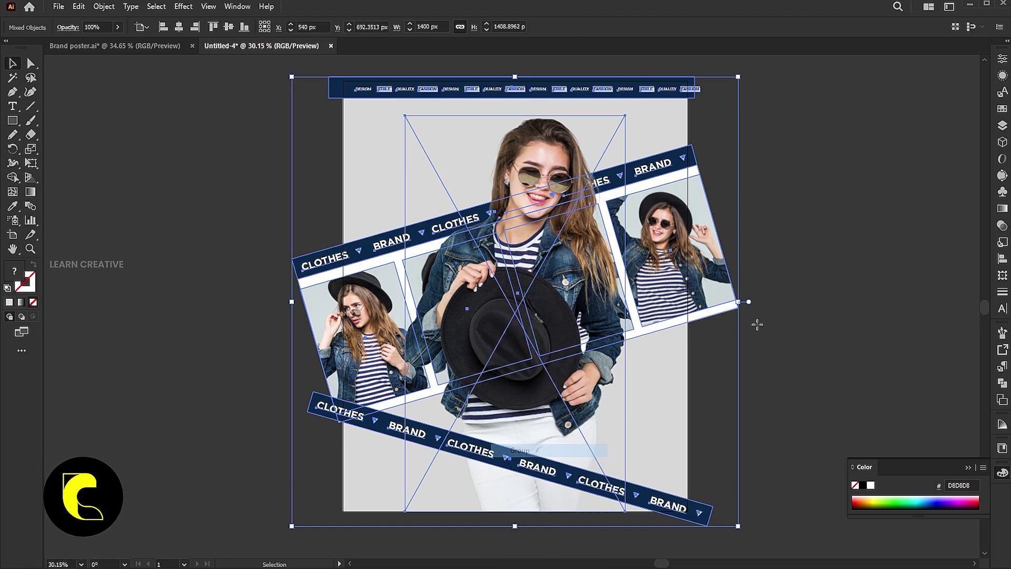
pyautogui.click(777, 304)
# - Draw a rectangle matching the artboard over the poster and use it as a clipping mask for all the artwork
pyautogui.press('m')
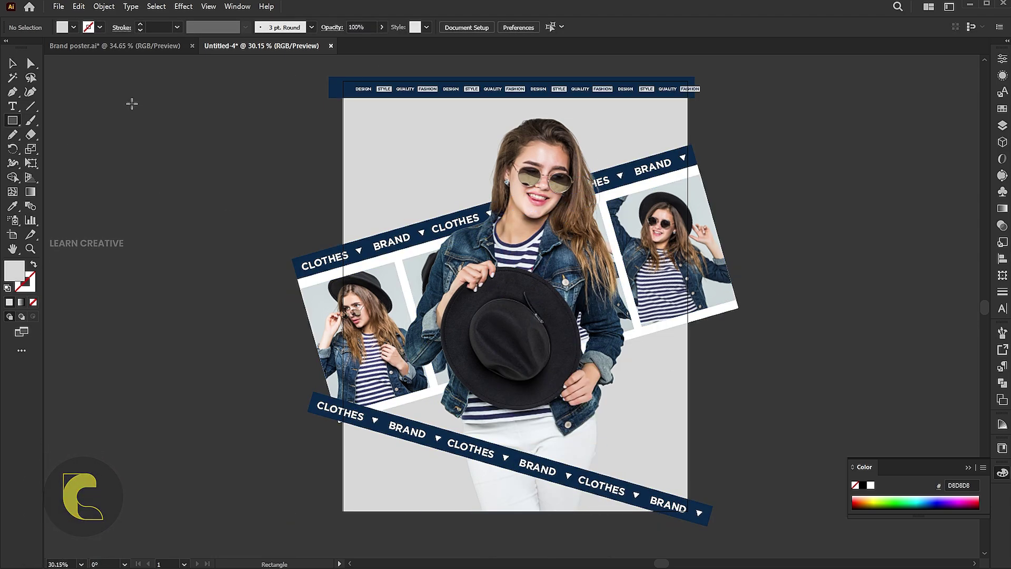
pyautogui.moveTo(343, 82); pyautogui.dragTo(687, 508)
pyautogui.press('v')
pyautogui.click(779, 145)
pyautogui.hotkey('ctrl', 'a')
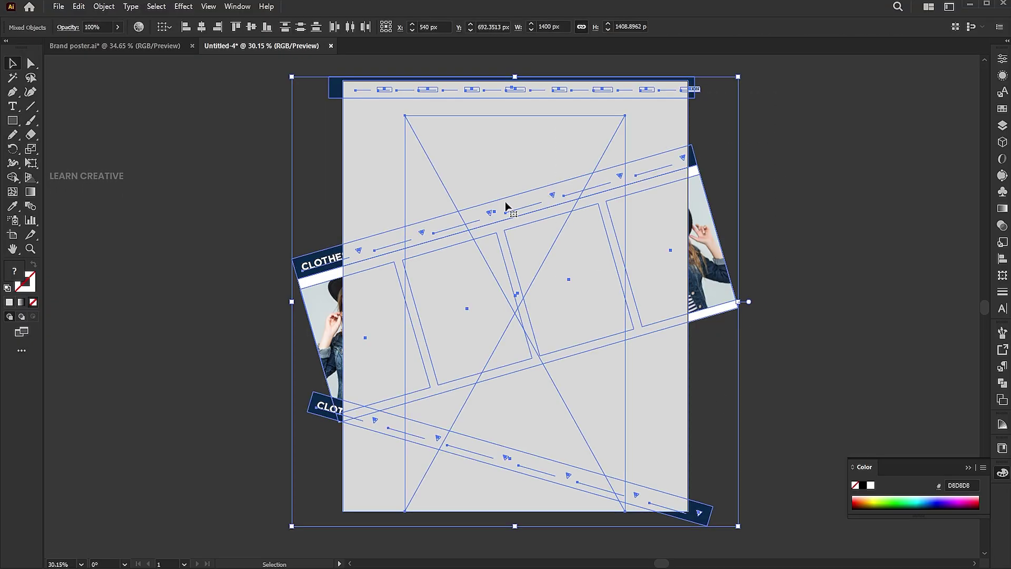
pyautogui.rightClick(507, 202)
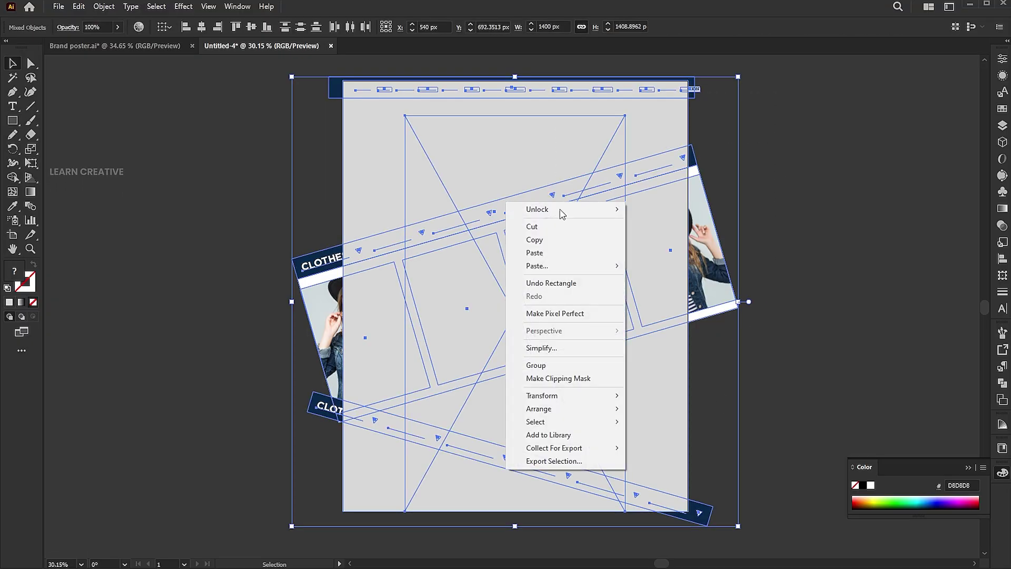
pyautogui.click(576, 383)
pyautogui.click(765, 251)
pyautogui.hotkey('ctrl', '0')
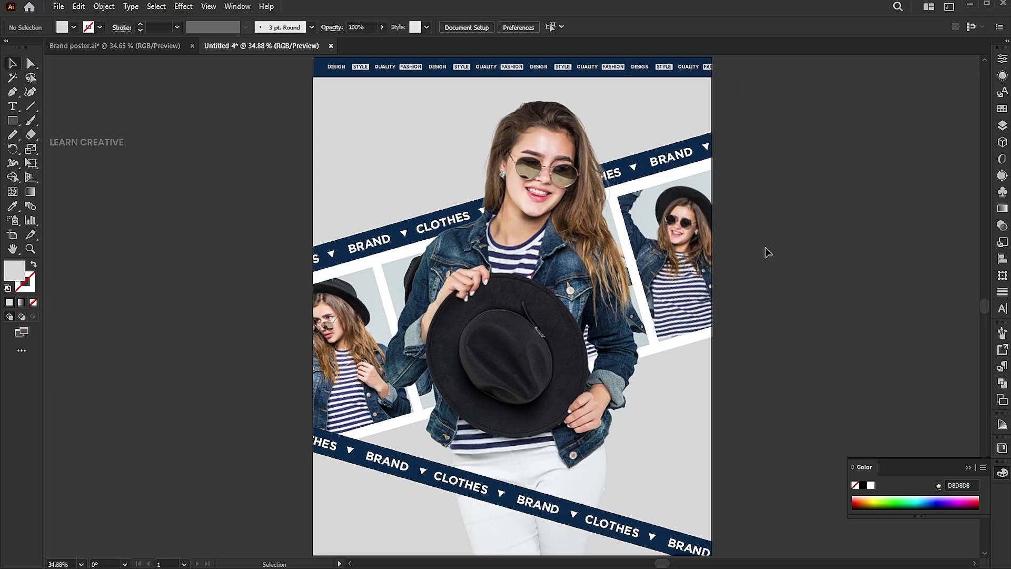
# - Inside the clipped group, centre the top bar's row of words and scale it up past both poster edges, then leave isolation mode
pyautogui.doubleClick(566, 69)
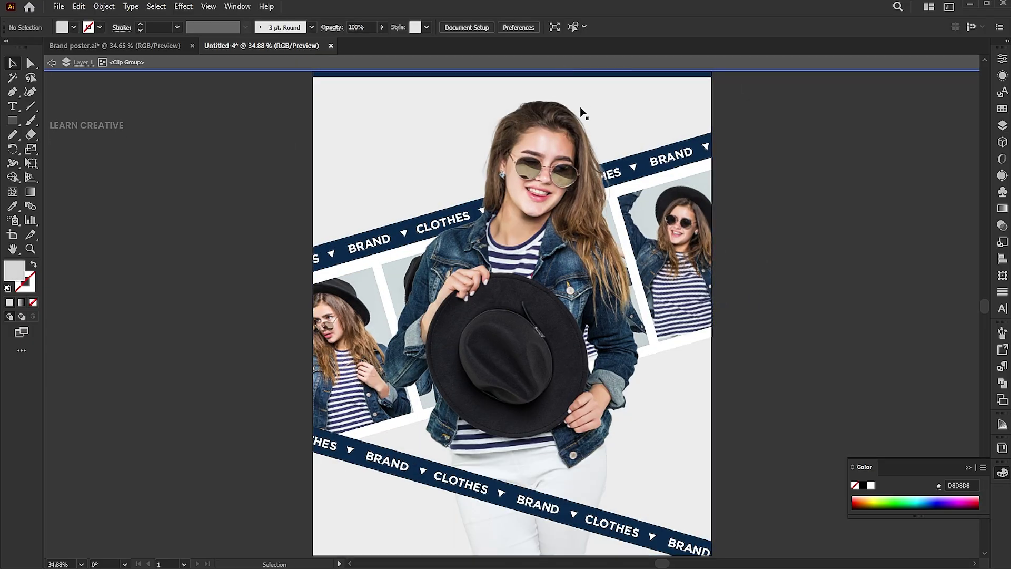
pyautogui.moveTo(582, 108); pyautogui.dragTo(574, 163)
pyautogui.click(587, 126)
pyautogui.click(605, 122)
pyautogui.moveTo(293, 126); pyautogui.dragTo(696, 129)
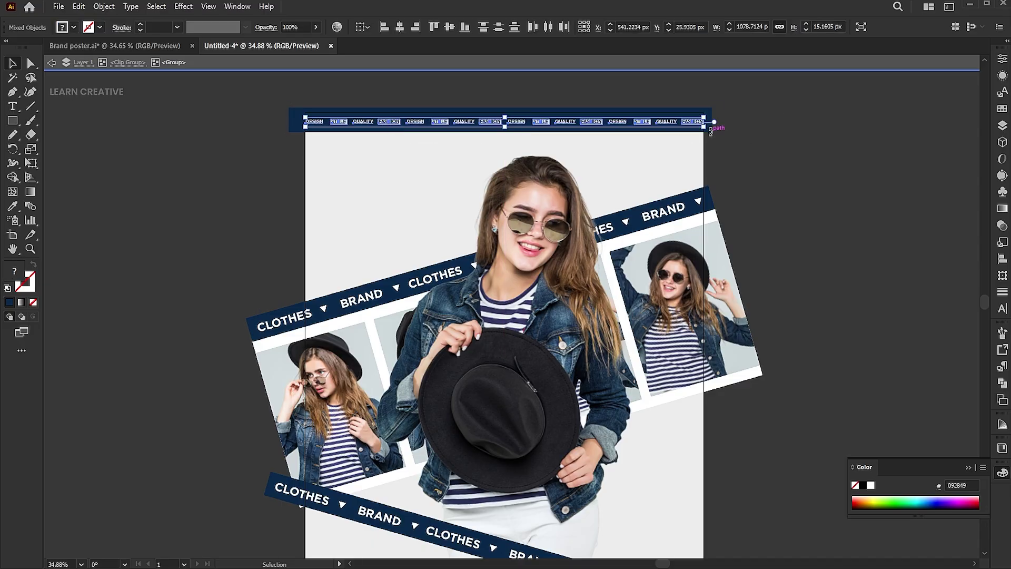
pyautogui.doubleClick(763, 131)
pyautogui.scroll(-2, 766, 133)
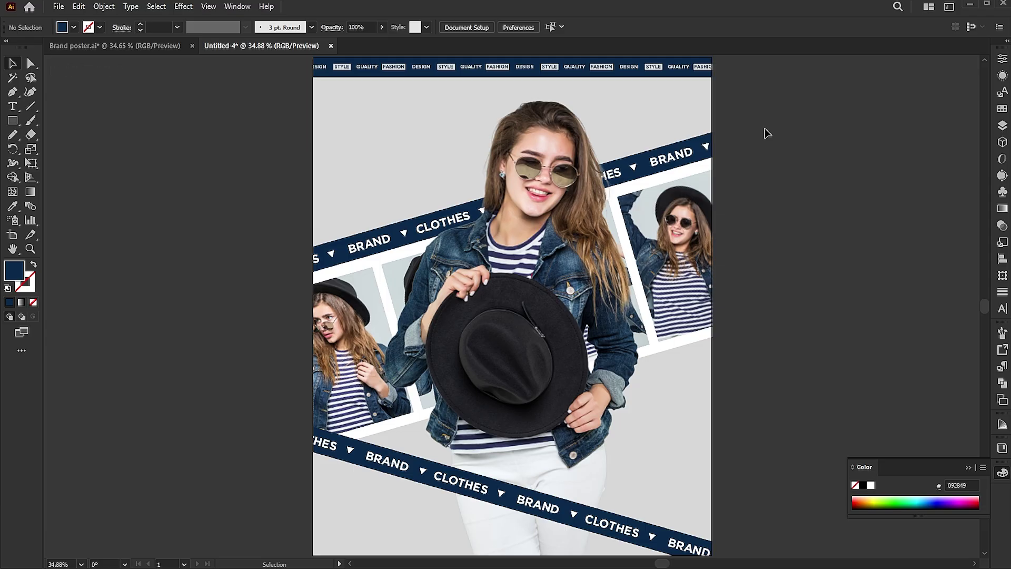
# - Draw a small navy triangle pointing left and place it near the poster's upper-right corner, below the top bar
pyautogui.moveTo(9, 121); pyautogui.dragTo(50, 163)
pyautogui.moveTo(401, 145)
pyautogui.mouseDown()
pyautogui.moveTo(413, 135)
pyautogui.moveTo(376, 117)
pyautogui.mouseUp()
pyautogui.press('v')
pyautogui.moveTo(402, 144); pyautogui.dragTo(674, 94)
pyautogui.moveTo(676, 91); pyautogui.dragTo(916, 152)
pyautogui.moveTo(449, 237); pyautogui.dragTo(576, 184)
pyautogui.click(823, 181)
pyautogui.moveTo(563, 105); pyautogui.dragTo(691, 82)
# - Repeat the small triangle downward at equal spacing into a column of 11 and group the column
pyautogui.moveTo(692, 82); pyautogui.dragTo(692, 101)
pyautogui.hotkey('ctrl', 'd')
pyautogui.hotkey('ctrl', 'd')
pyautogui.moveTo(593, 328); pyautogui.dragTo(593, 328)
pyautogui.rightClick(693, 160)
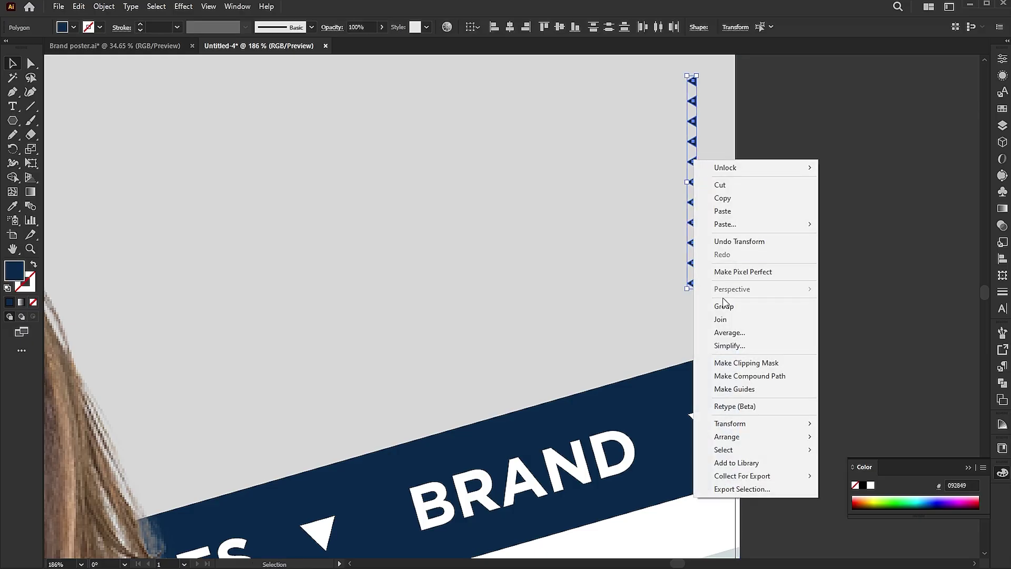
pyautogui.click(724, 305)
# - Duplicate the triangle column to its left at equal spacing until there are five columns
pyautogui.keyDown('alt'); pyautogui.moveTo(693, 163); pyautogui.dragTo(672, 163); pyautogui.keyUp('alt')
pyautogui.hotkey('ctrl', 'd')
pyautogui.hotkey('ctrl', 'd')
pyautogui.hotkey('ctrl', 'd')
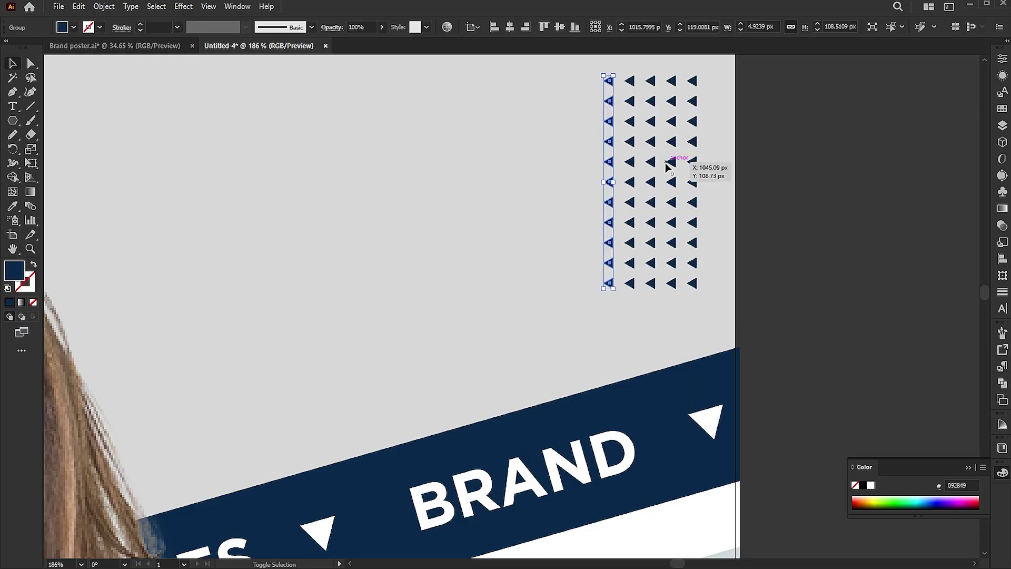
# - Select all five triangle columns and combine them into one object with the Pathfinder
pyautogui.keyDown('shift'); pyautogui.click(630, 162); pyautogui.keyUp('shift')
pyautogui.keyDown('shift'); pyautogui.click(652, 162); pyautogui.keyUp('shift')
pyautogui.keyDown('shift'); pyautogui.click(671, 162); pyautogui.keyUp('shift')
pyautogui.keyDown('shift'); pyautogui.click(693, 162); pyautogui.keyUp('shift')
pyautogui.click(1002, 383)
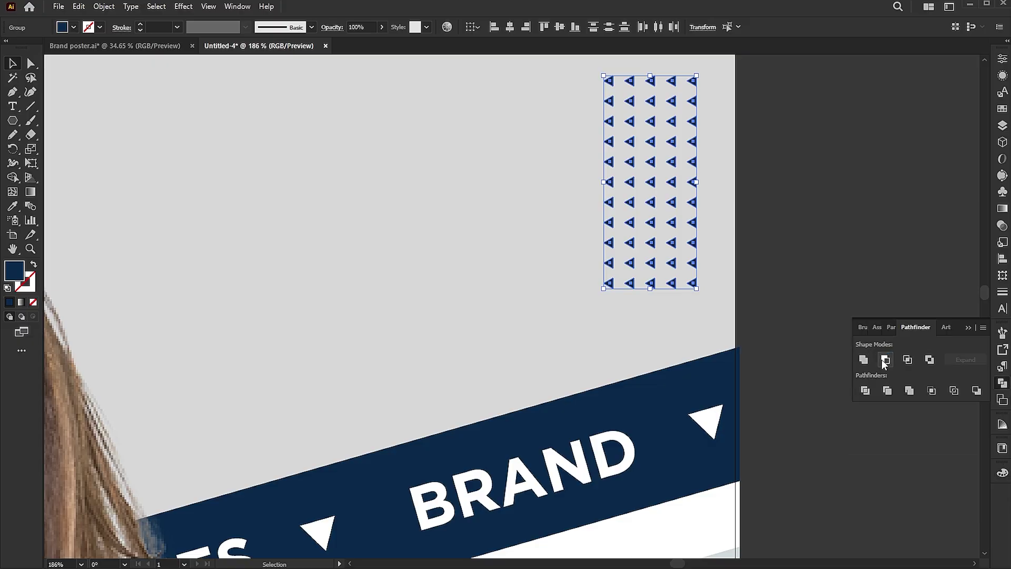
pyautogui.click(884, 360)
# - Set the triangle pattern's fill to a neutral grey with hue 0°, saturation 0% and brightness 50%
pyautogui.doubleClick(15, 271)
pyautogui.doubleClick(677, 170)
pyautogui.write('0')
pyautogui.press('Tab')
pyautogui.write('0')
pyautogui.press('Tab')
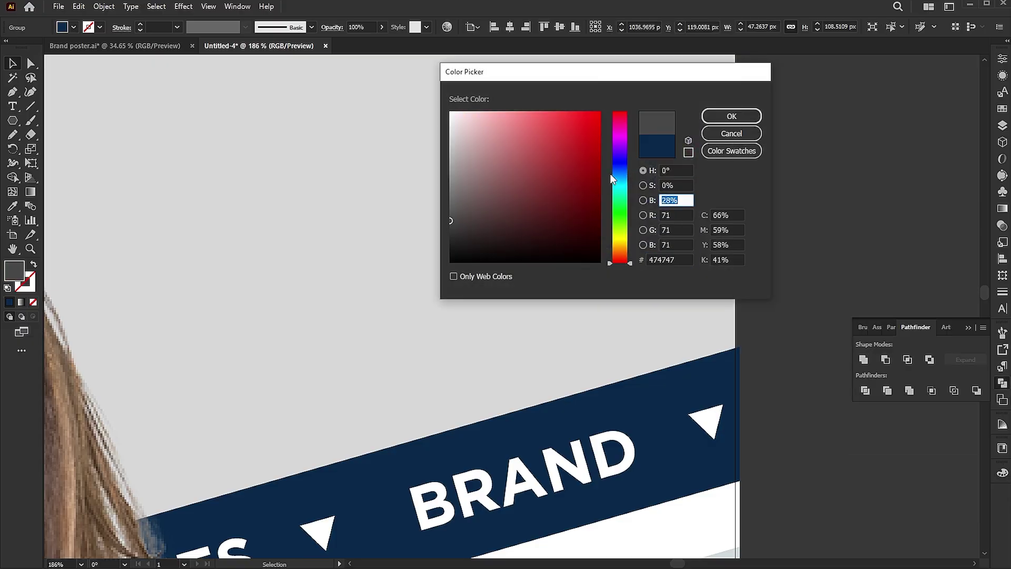
pyautogui.write('50')
pyautogui.press('Return')
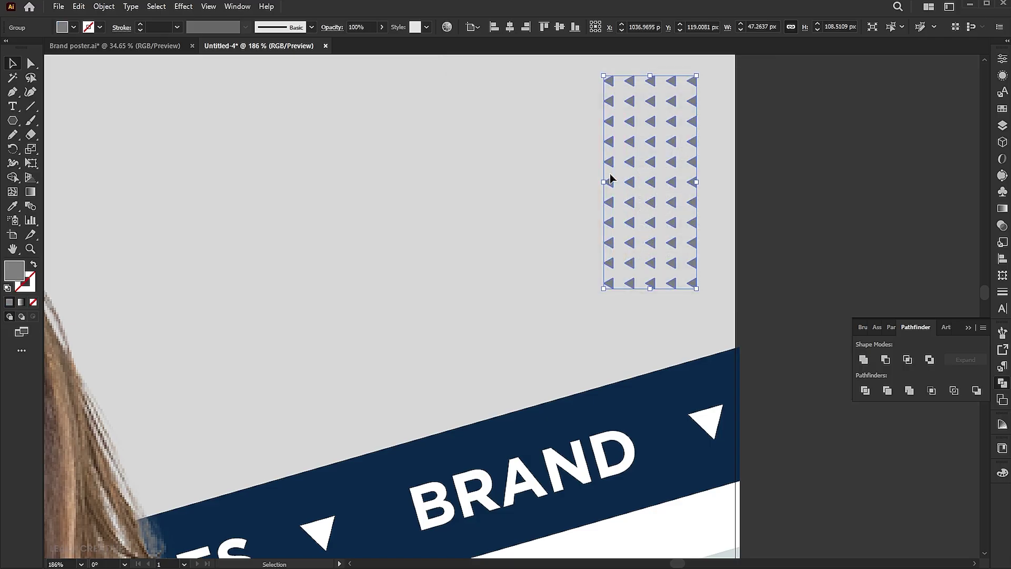
# - Move the triangle pattern slightly down to a Y position of about 132 px
pyautogui.click(604, 295)
pyautogui.hotkey('ctrl', '0')
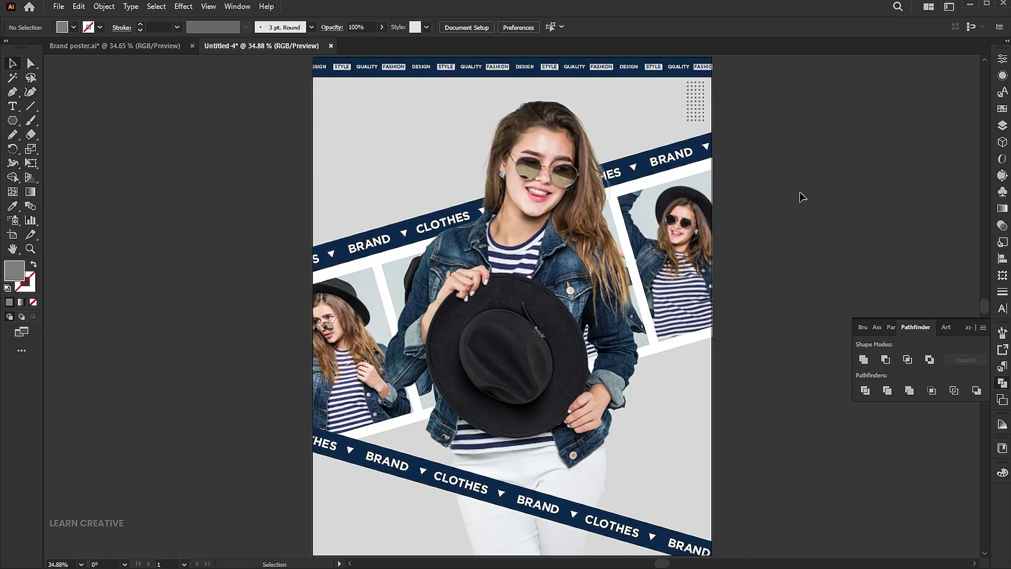
pyautogui.click(695, 105)
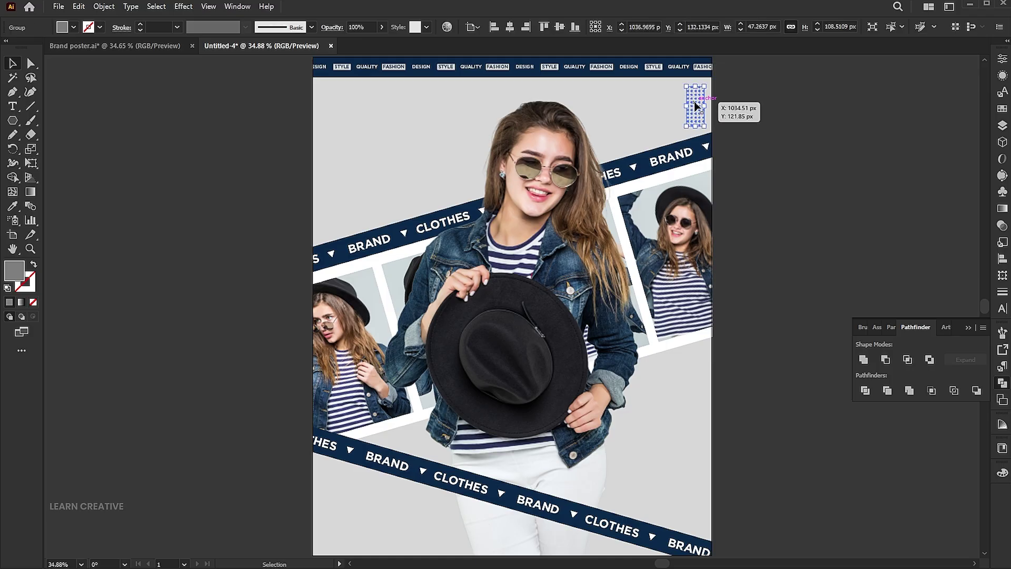
pyautogui.click(758, 121)
# - Add the two-line text DESIGN IDEA in the empty area beside the model's head
pyautogui.press('t')
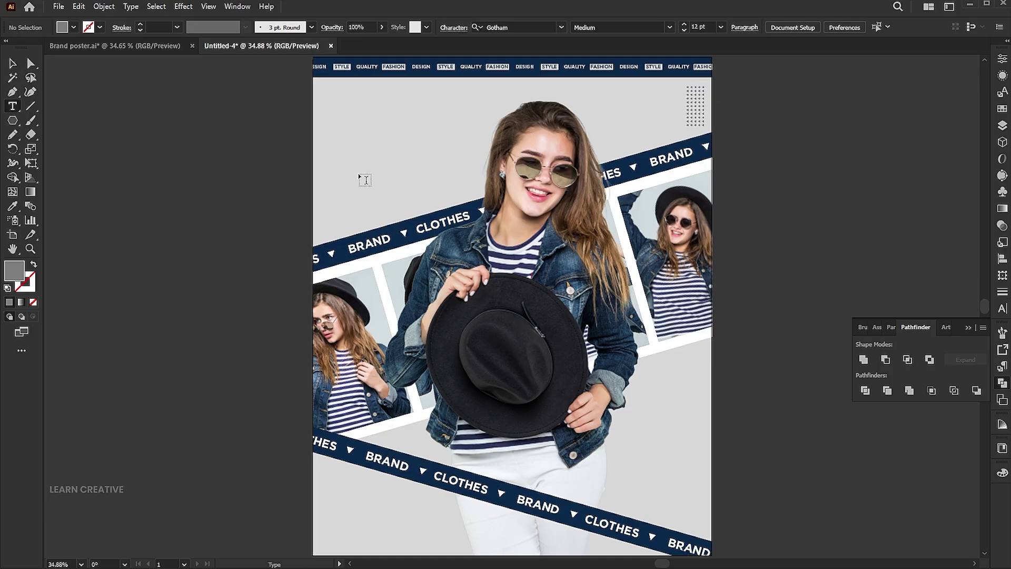
pyautogui.click(388, 134)
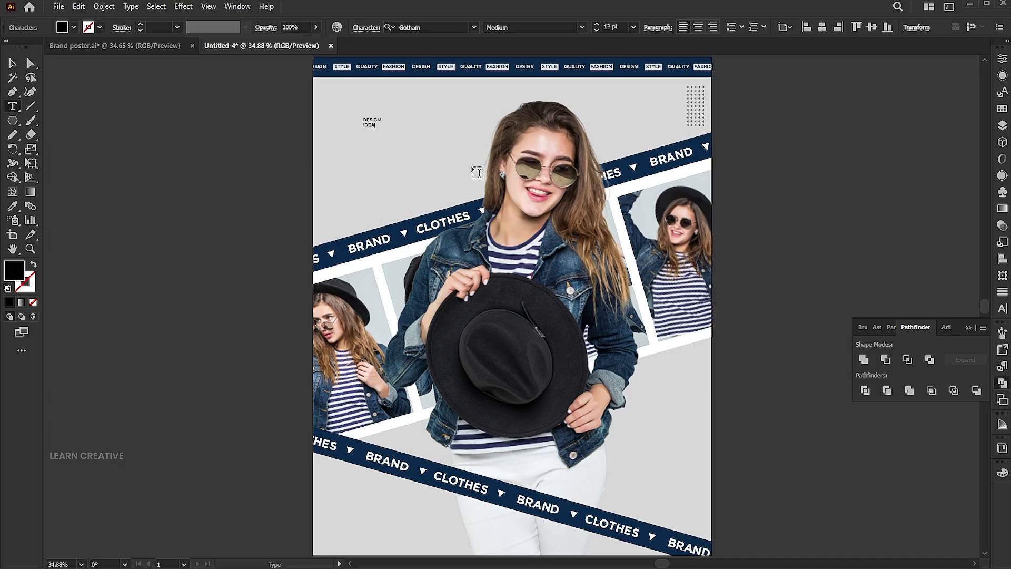
pyautogui.press('Escape')
# - Set the DESIGN IDEA heading to Gotham Black, apply the triangle pattern's grey, and enlarge it to about 47 pt
pyautogui.click(584, 27)
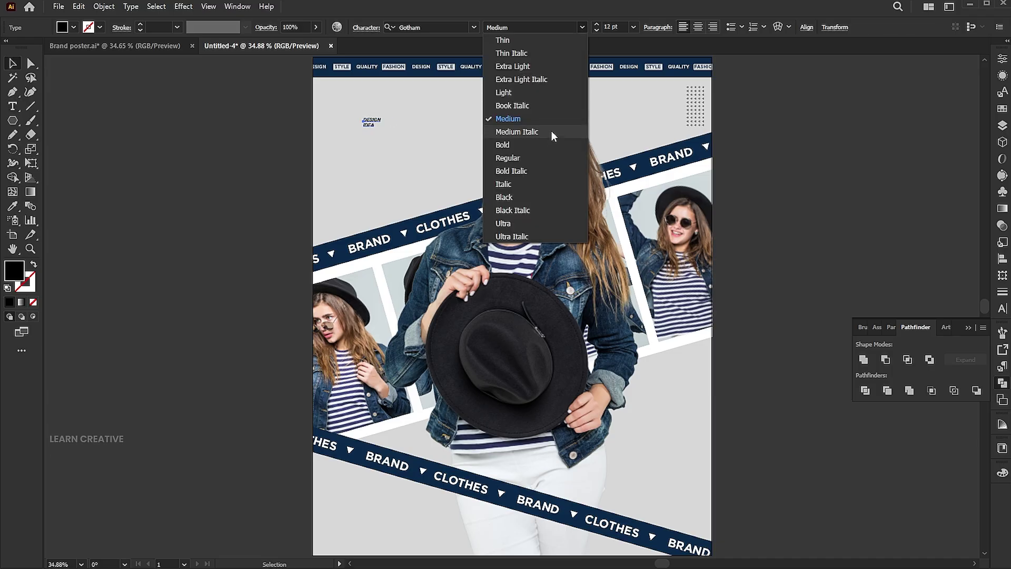
pyautogui.click(538, 196)
pyautogui.press('i')
pyautogui.click(695, 109)
pyautogui.press('v')
# - Duplicate the heading directly below itself and replace the copy's text with BY LEARN CREATIIVE
pyautogui.moveTo(383, 111); pyautogui.dragTo(395, 151)
pyautogui.doubleClick(395, 153)
pyautogui.hotkey('ctrl', 'a')
pyautogui.write('BY LEARN')
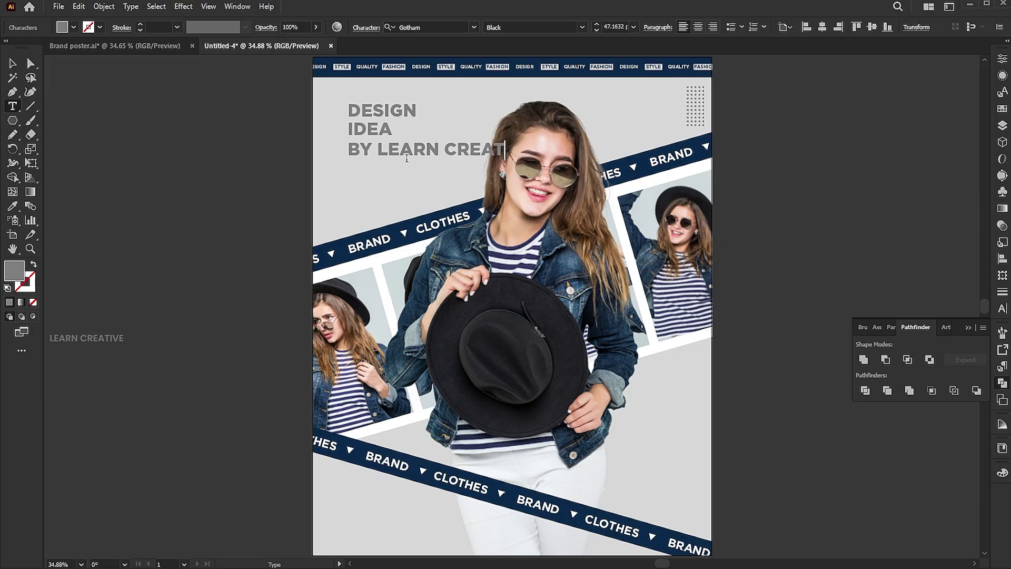
pyautogui.press('Escape')
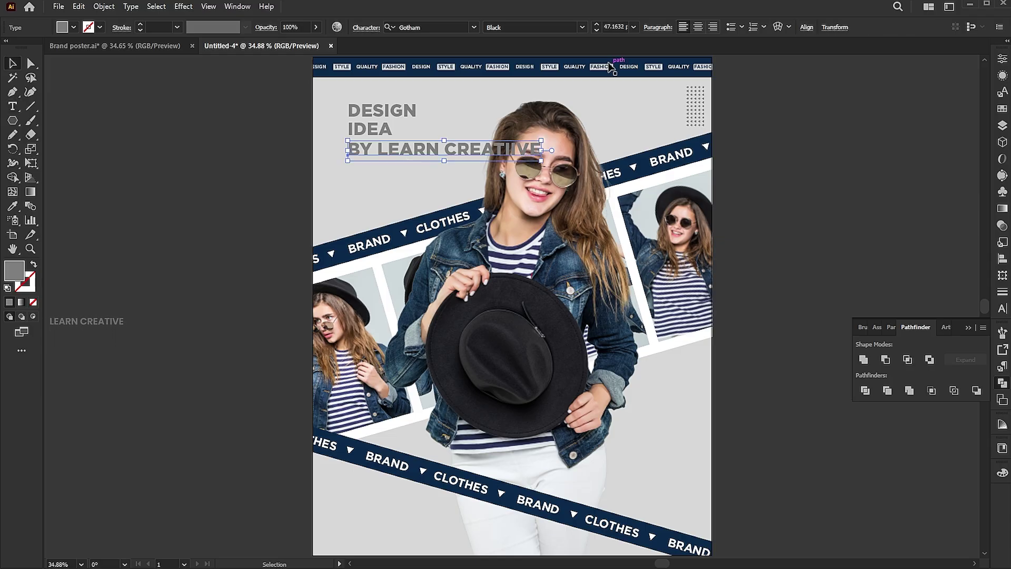
# - Set the BY LEARN CREATIIVE line to Medium weight and scale it down to about 15 pt under the heading
pyautogui.click(582, 27)
pyautogui.click(541, 114)
pyautogui.moveTo(541, 161); pyautogui.dragTo(411, 159)
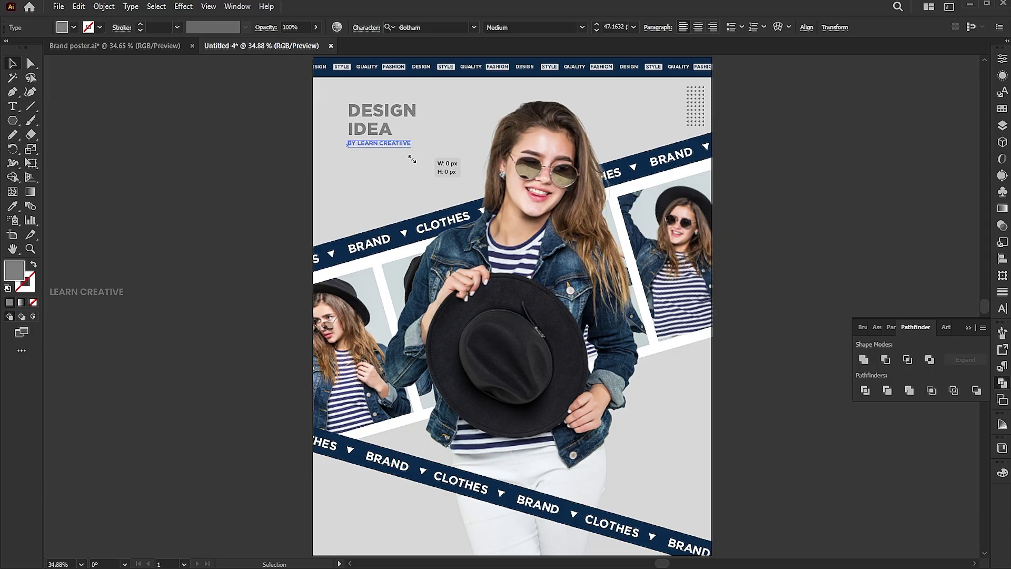
pyautogui.click(232, 174)
# - Add a text frame with Lorem ipsum placeholder copy below the BY LEARN CREATIIVE line
pyautogui.press('t')
pyautogui.moveTo(378, 166); pyautogui.dragTo(471, 188)
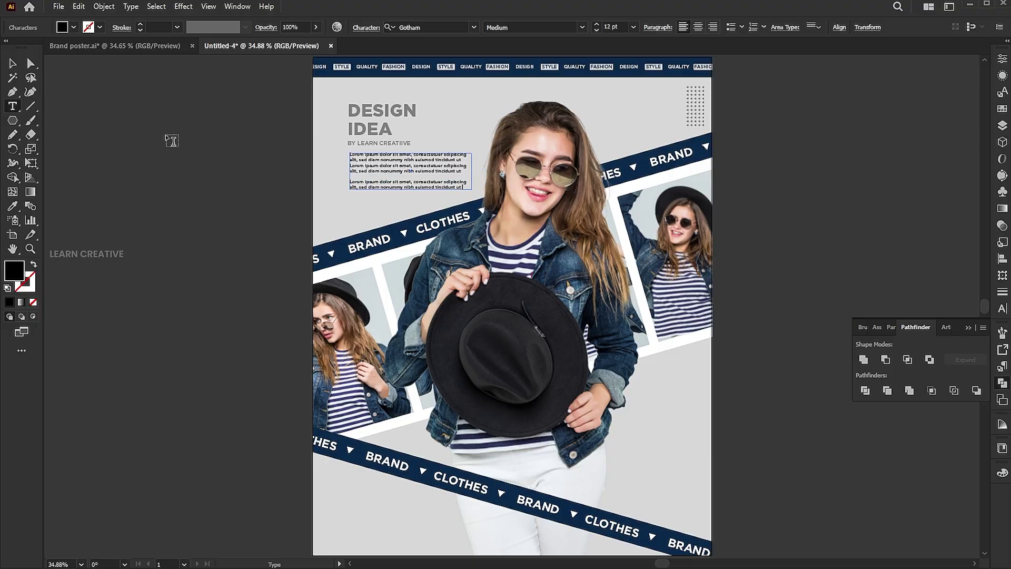
pyautogui.click(11, 64)
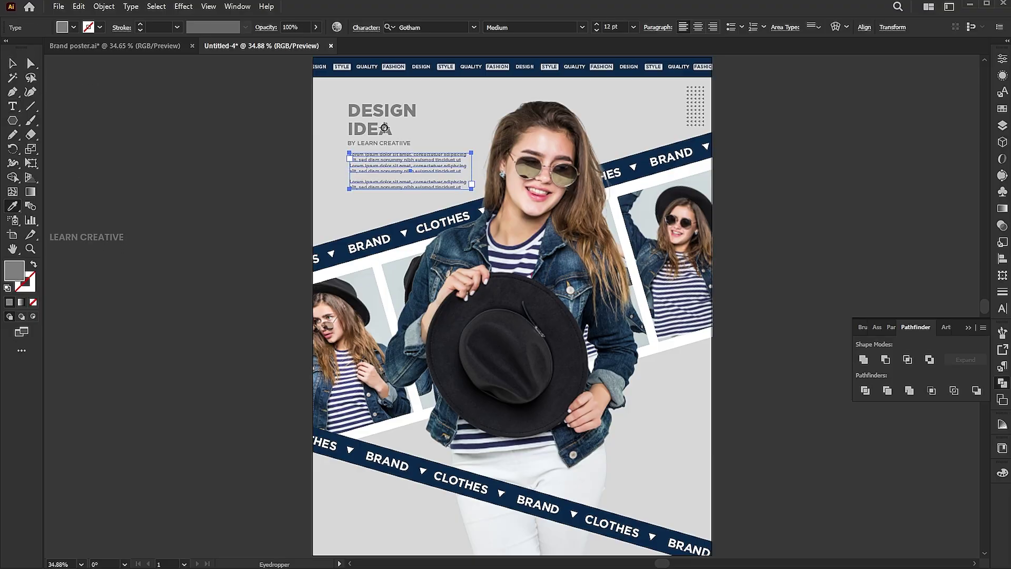
# - Widen the Lorem ipsum text frame slightly and reduce its text size
pyautogui.moveTo(471, 171); pyautogui.dragTo(477, 171)
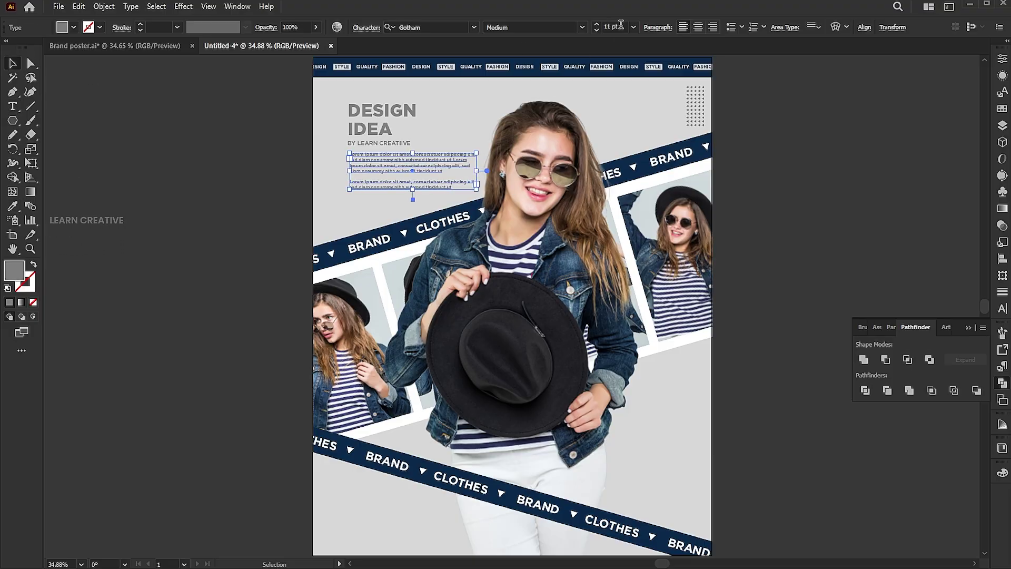
pyautogui.click(862, 174)
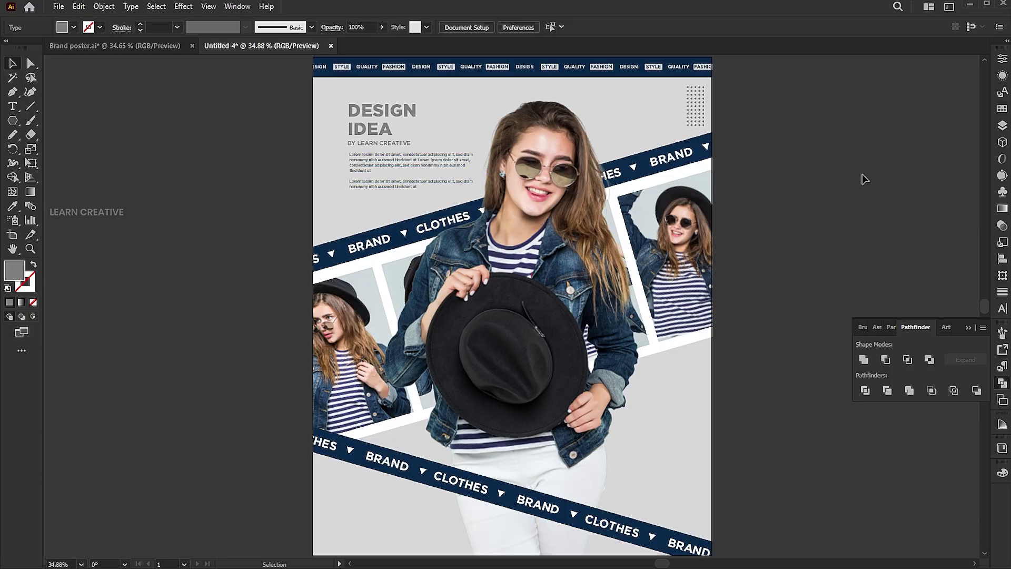
# - Shift the DESIGN IDEA heading, the BY LEARN CREATIIVE line and the placeholder copy together slightly left
pyautogui.click(358, 157)
pyautogui.keyDown('shift'); pyautogui.click(378, 128); pyautogui.keyUp('shift')
pyautogui.moveTo(384, 127); pyautogui.dragTo(376, 127)
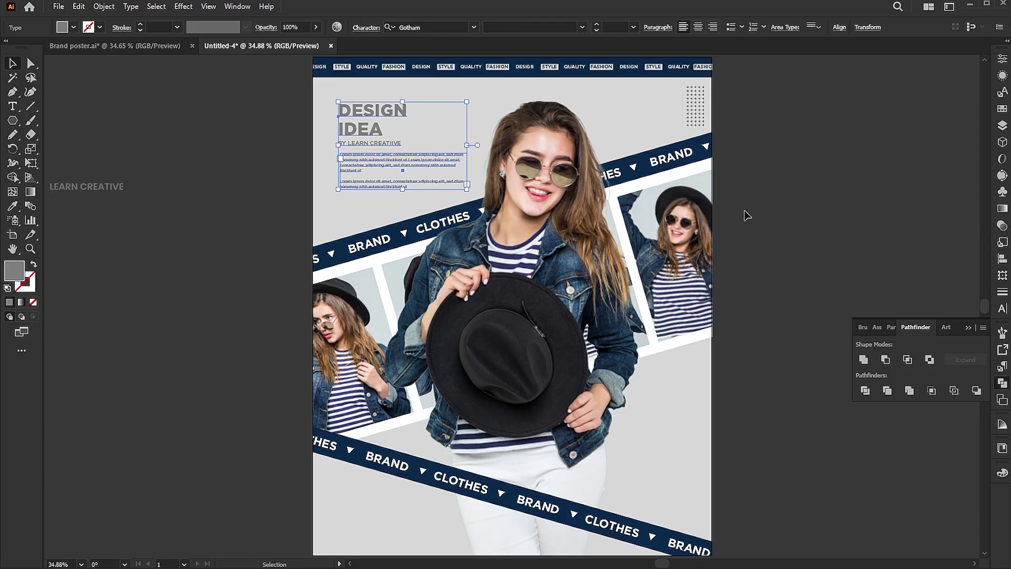
pyautogui.click(758, 208)
# - Create the text Brand outside the poster, scale it to about 46 pt, and set it in Bastliga One
pyautogui.press('t')
pyautogui.click(262, 206)
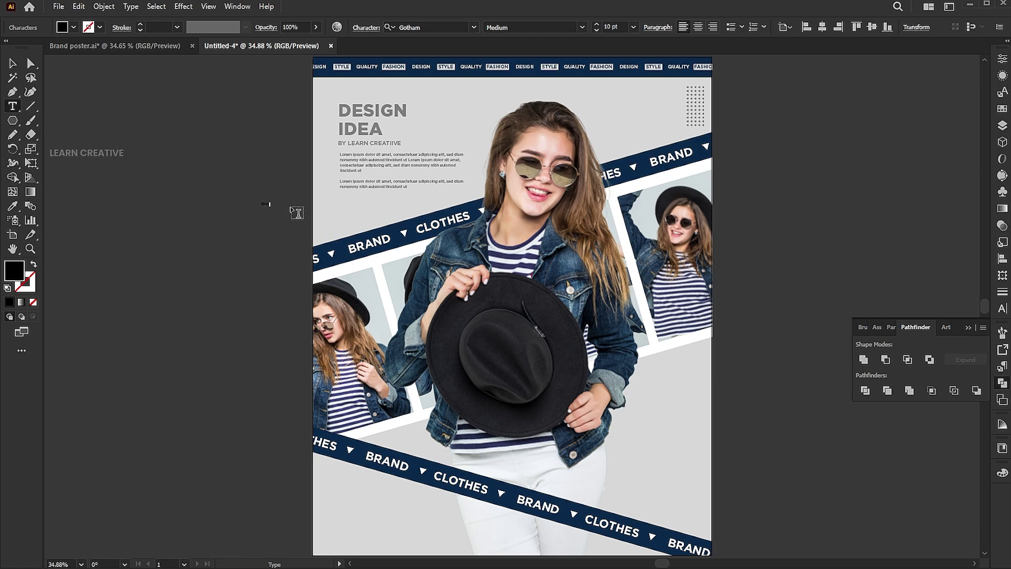
pyautogui.press('Escape')
pyautogui.moveTo(273, 209); pyautogui.dragTo(303, 226)
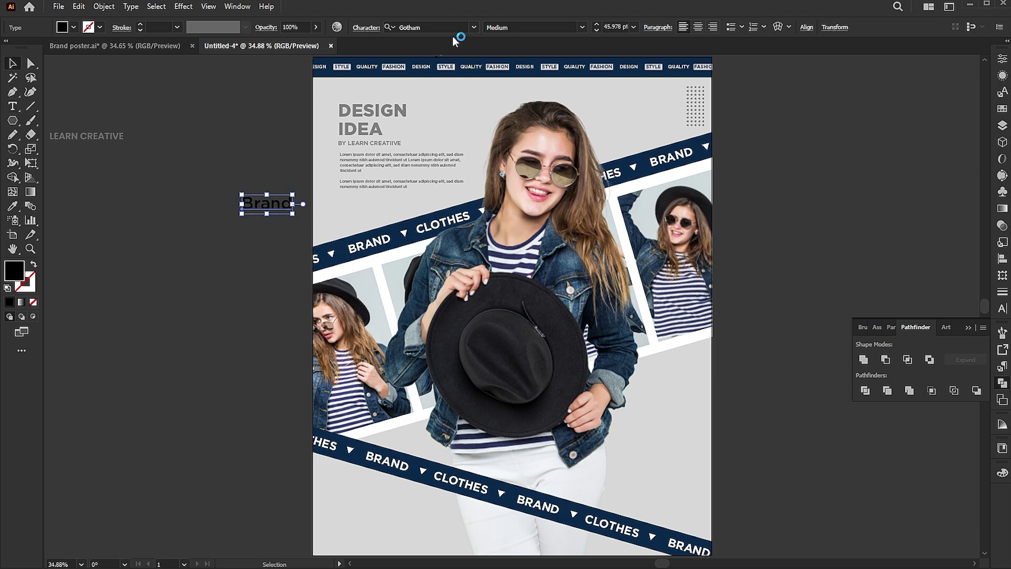
pyautogui.click(474, 27)
pyautogui.click(494, 122)
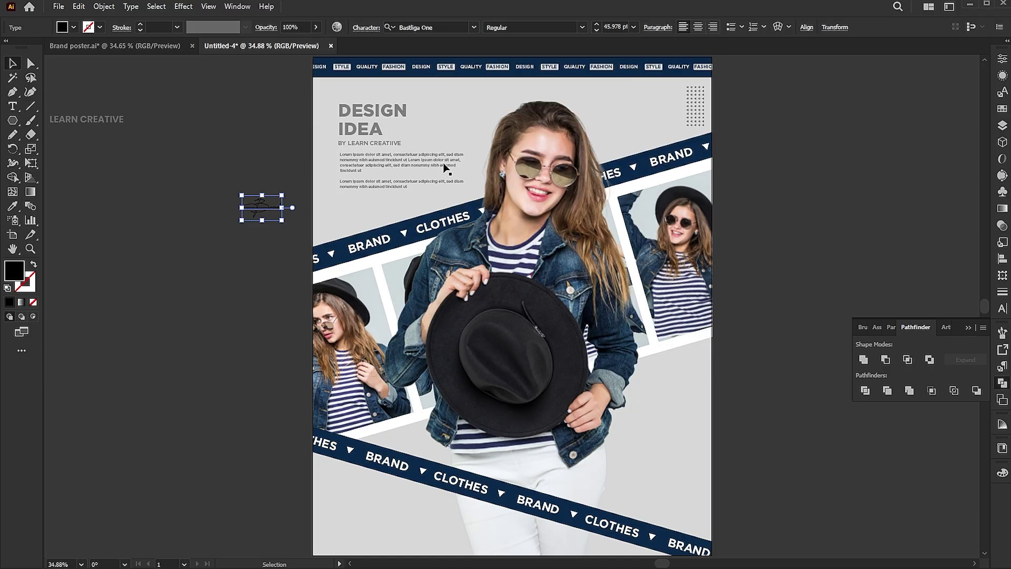
# - Place the script Brand text below the placeholder copy and match its colour to the grey heading
pyautogui.moveTo(262, 212); pyautogui.dragTo(360, 208)
pyautogui.click(12, 205)
pyautogui.click(362, 125)
pyautogui.press('v')
pyautogui.click(785, 195)
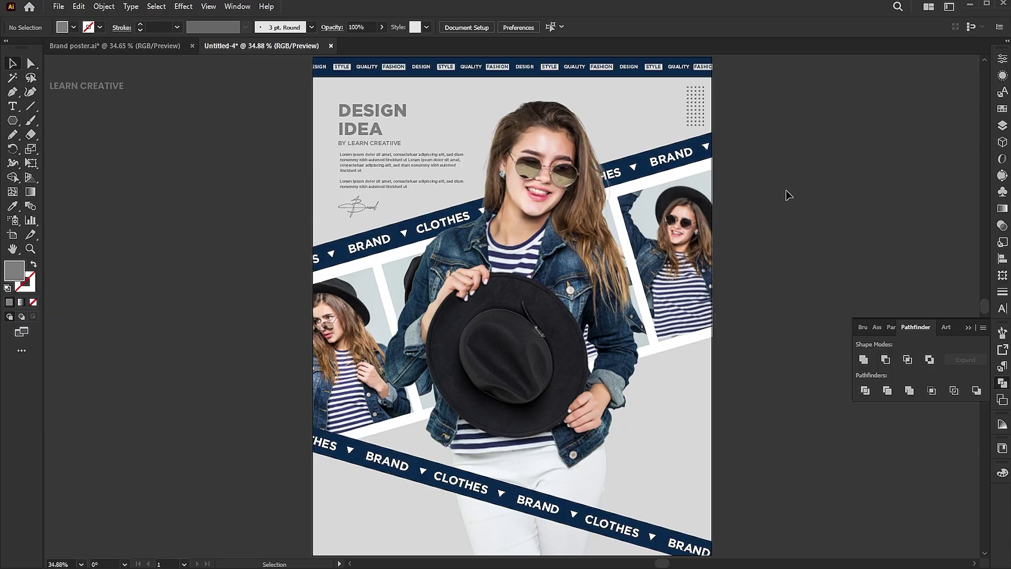
# - Duplicate the Lorem ipsum text into the poster's lower-left corner, below the lower branded bar, with a wider frame
pyautogui.scroll(-2, 785, 195)
pyautogui.click(401, 139)
pyautogui.keyDown('alt'); pyautogui.keyDown('shift'); pyautogui.moveTo(401, 139); pyautogui.dragTo(487, 489); pyautogui.keyUp('shift'); pyautogui.keyUp('alt')
pyautogui.click(745, 385)
pyautogui.scroll(1, 724, 108)
pyautogui.scroll(2, 724, 109)
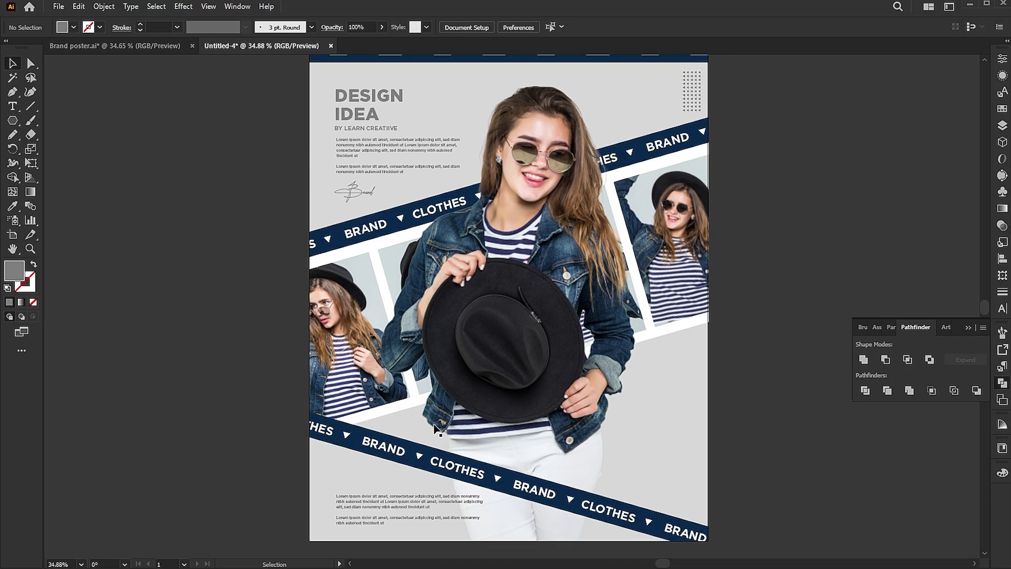
# - Draw a grey square about 48 px wide in the empty area below the photo strip's right end
pyautogui.moveTo(438, 431); pyautogui.dragTo(456, 327)
pyautogui.moveTo(433, 399); pyautogui.dragTo(654, 294)
pyautogui.moveTo(716, 250); pyautogui.dragTo(742, 258)
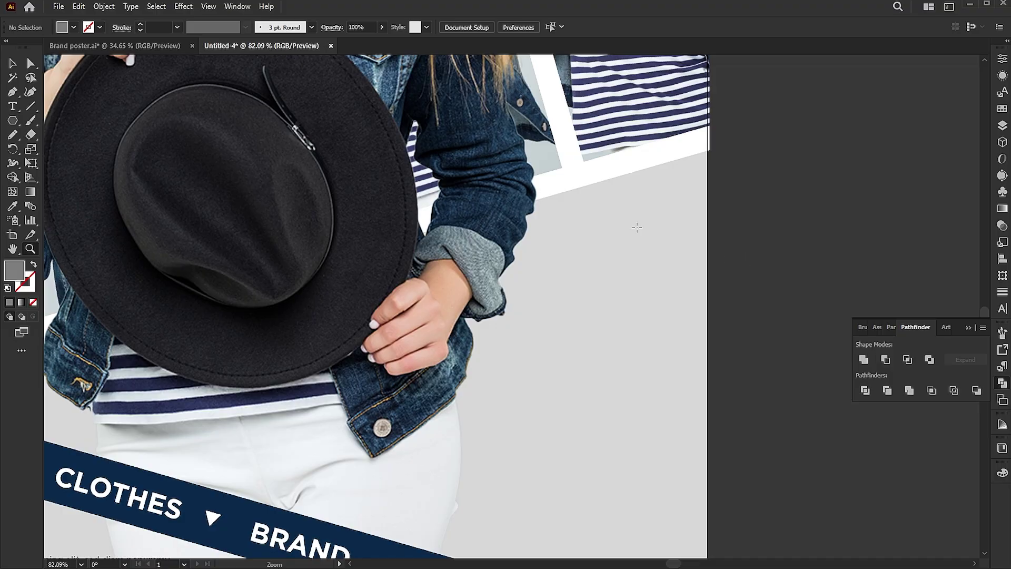
pyautogui.moveTo(598, 233)
pyautogui.mouseDown()
pyautogui.moveTo(643, 277)
pyautogui.moveTo(627, 245)
pyautogui.mouseUp()
pyautogui.press('v')
# - Add the number 38 as text below the grey square and set it in Agency FB
pyautogui.click(16, 108)
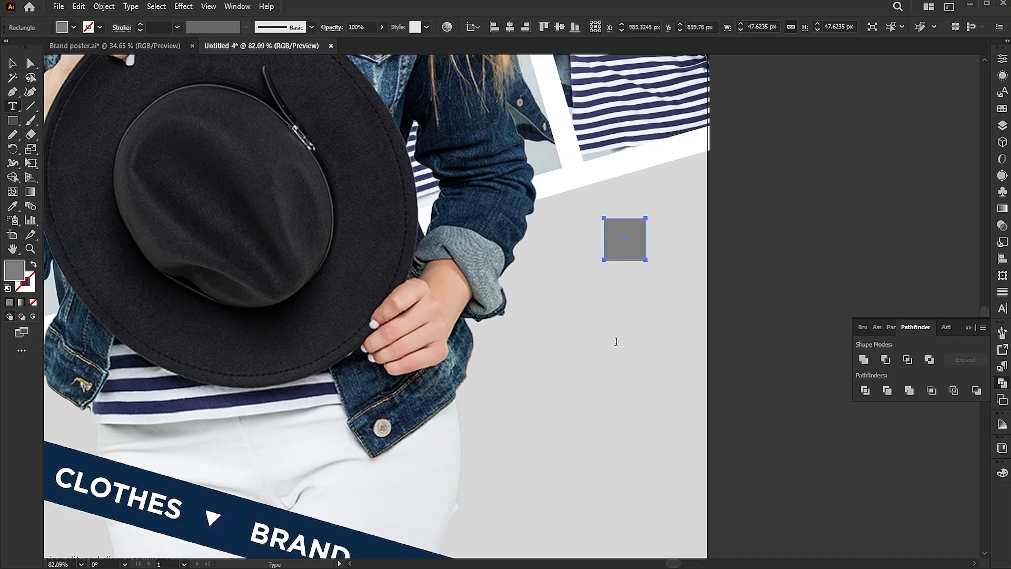
pyautogui.click(617, 342)
pyautogui.write('38')
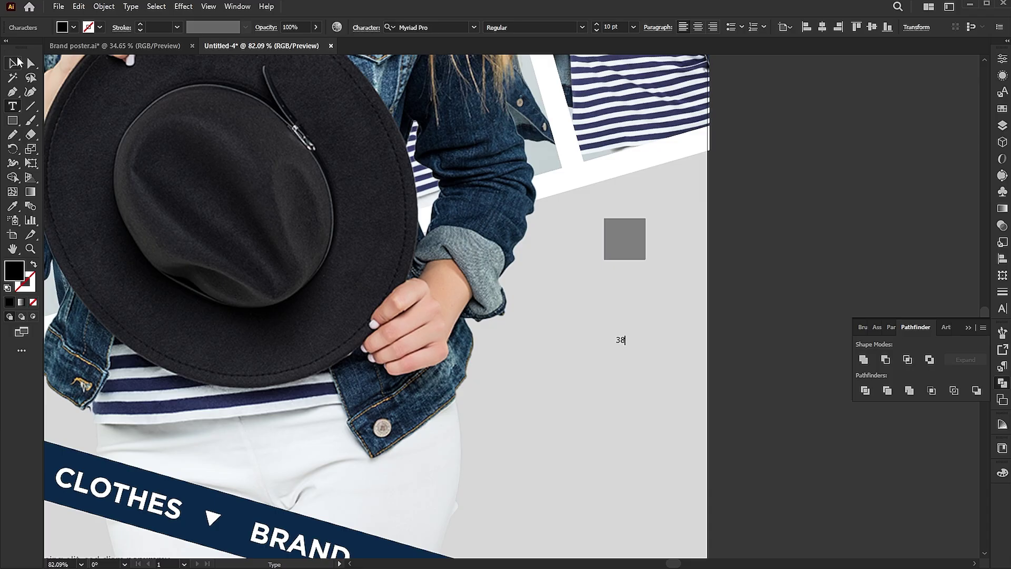
pyautogui.click(17, 62)
pyautogui.click(421, 27)
pyautogui.write('agen')
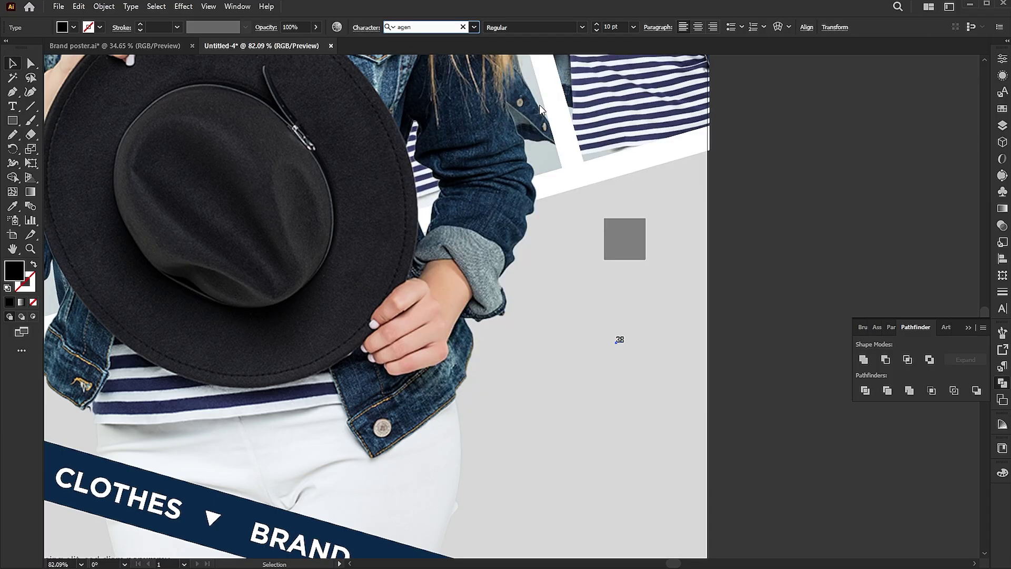
pyautogui.press('Return')
# - Centre the 38 on the grey square in Bold at about 36 pt and apply the background's light grey
pyautogui.moveTo(624, 335); pyautogui.dragTo(641, 223)
pyautogui.click(548, 391)
pyautogui.press('v')
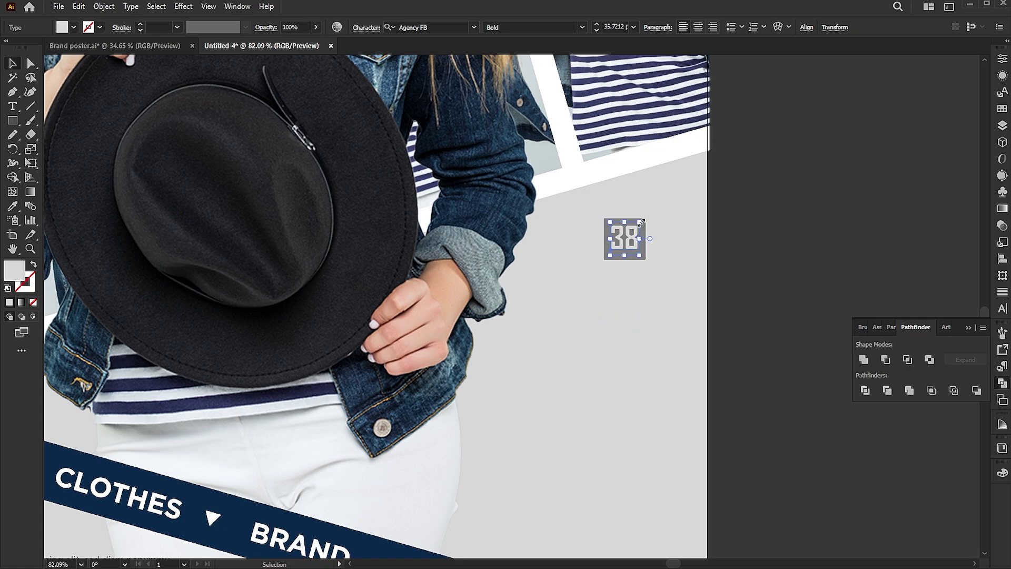
# - Group the square with its 38 and repeat the group downward to make a column of five evenly spaced tiles
pyautogui.keyDown('shift'); pyautogui.click(632, 255); pyautogui.keyUp('shift')
pyautogui.rightClick(619, 245)
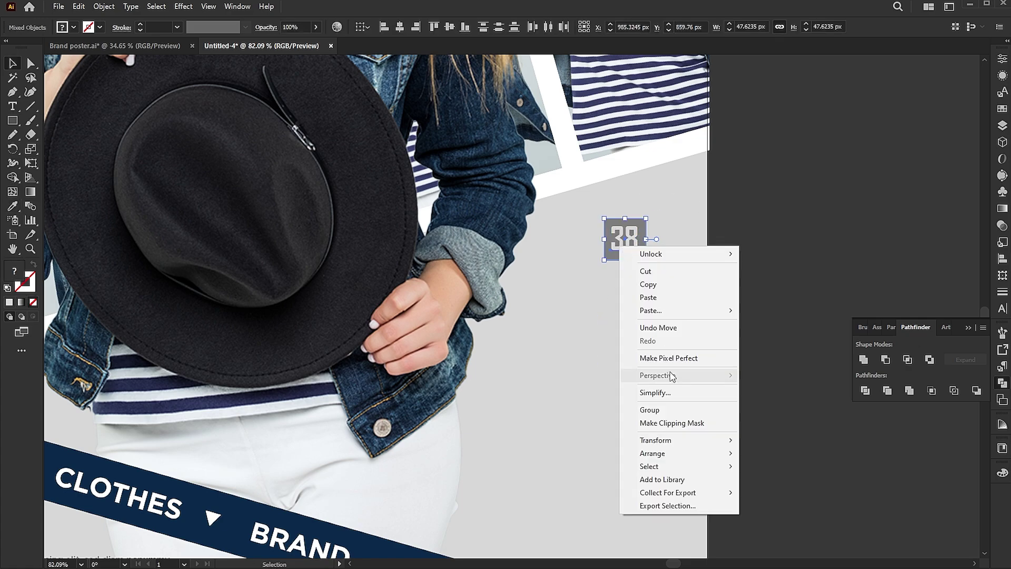
pyautogui.click(649, 409)
pyautogui.moveTo(624, 243); pyautogui.dragTo(624, 298)
pyautogui.hotkey('ctrl', 'd')
pyautogui.hotkey('ctrl', 'd')
pyautogui.hotkey('ctrl', 'd')
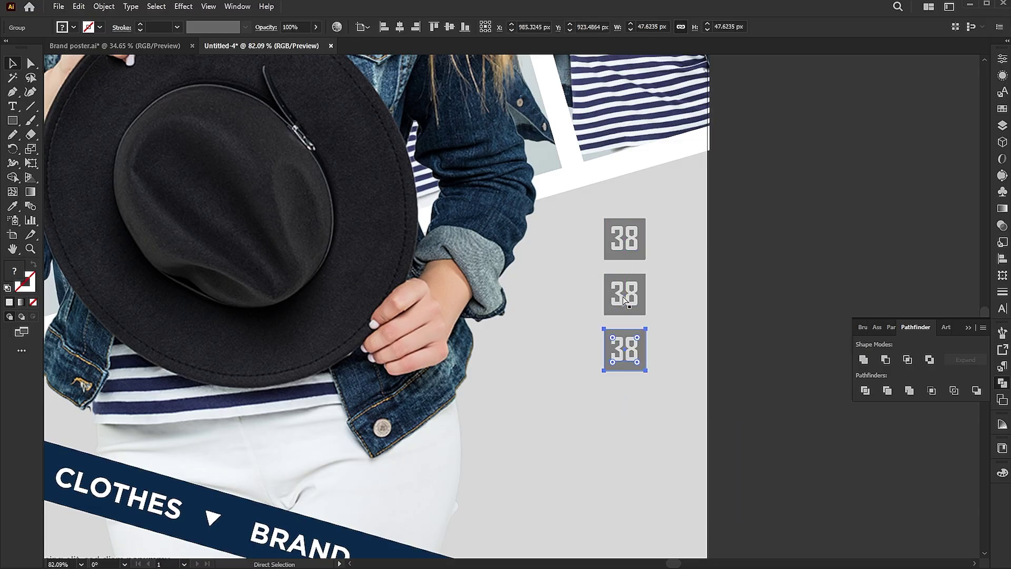
pyautogui.click(694, 269)
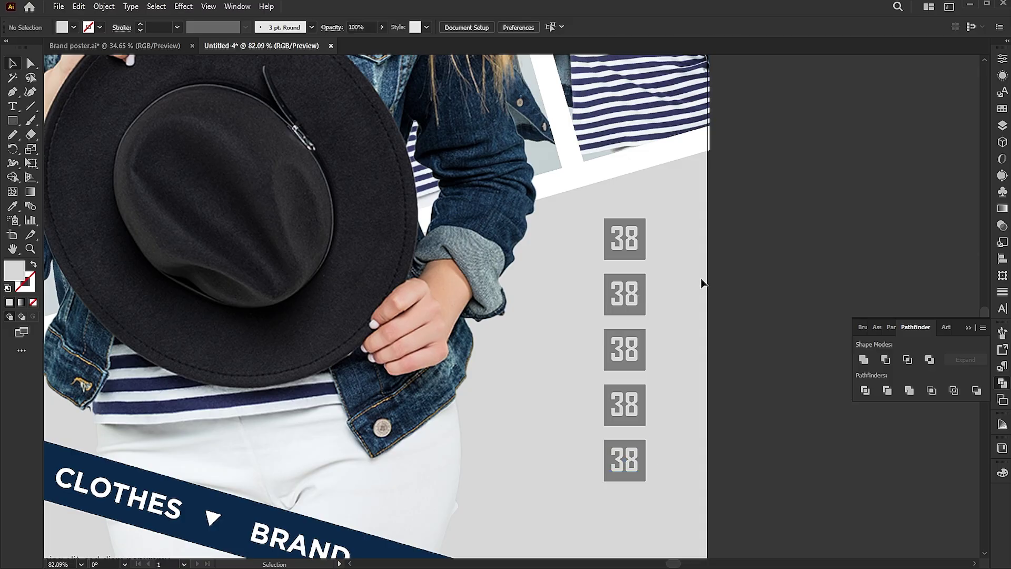
# - Move the column of five number tiles slightly down
pyautogui.scroll(-2, 695, 237)
pyautogui.moveTo(593, 423); pyautogui.dragTo(583, 435)
pyautogui.moveTo(641, 359); pyautogui.dragTo(643, 388)
pyautogui.click(662, 366)
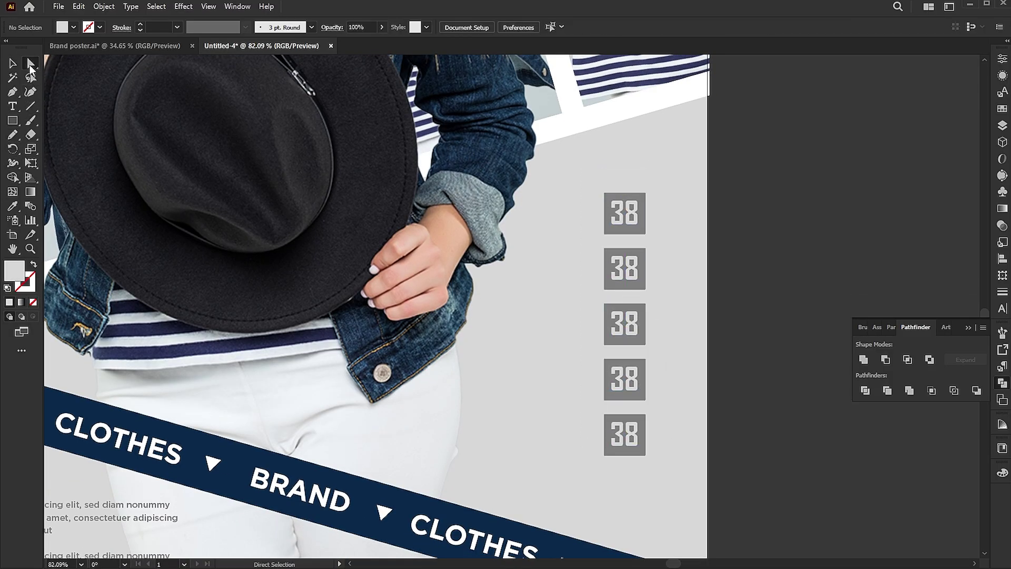
# - Recolour the middle tile's square with the branded bar's navy
pyautogui.click(612, 311)
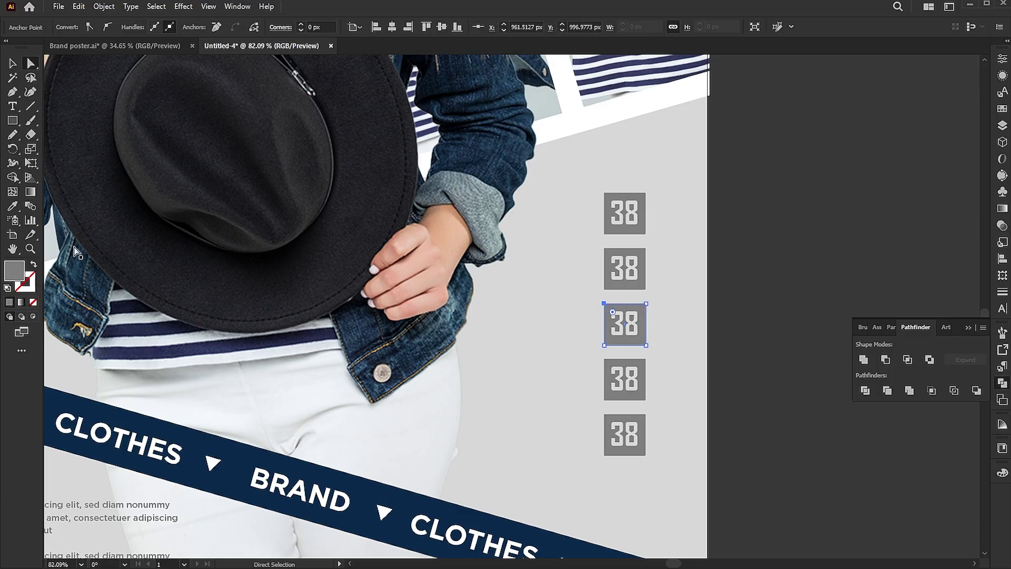
pyautogui.click(12, 206)
pyautogui.click(523, 528)
pyautogui.press('v')
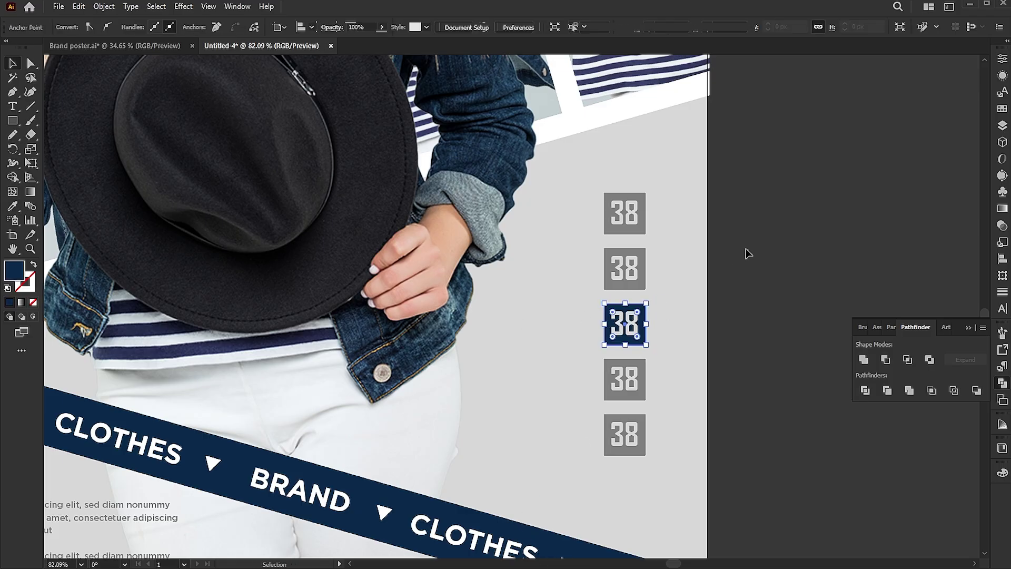
pyautogui.click(734, 244)
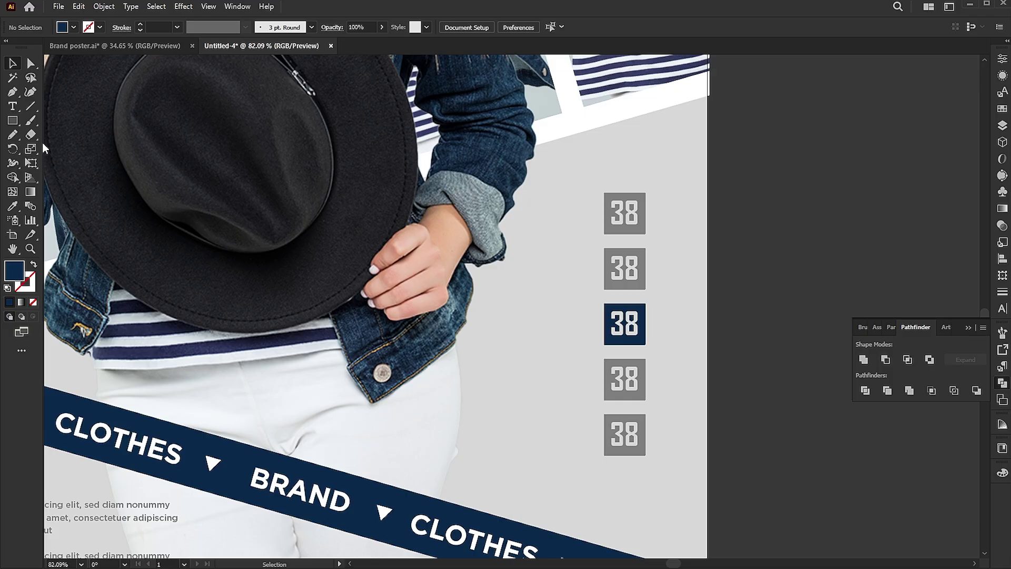
# - Add a navy three-sided polygon, shrink it to about 25 × 29 px, and point it at the middle tile
pyautogui.moveTo(16, 127); pyautogui.dragTo(63, 162)
pyautogui.click(575, 392)
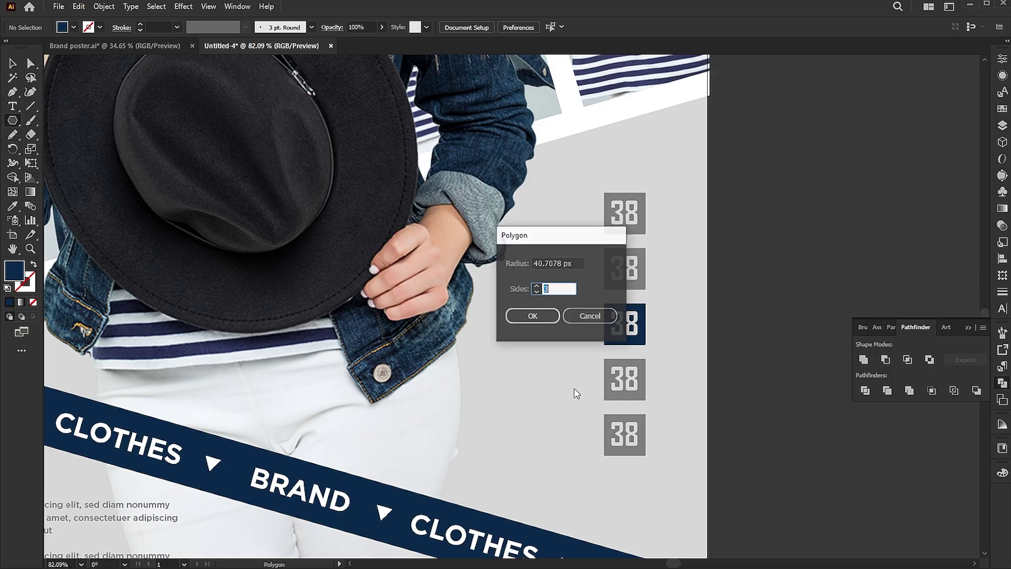
pyautogui.press('Return')
pyautogui.press('v')
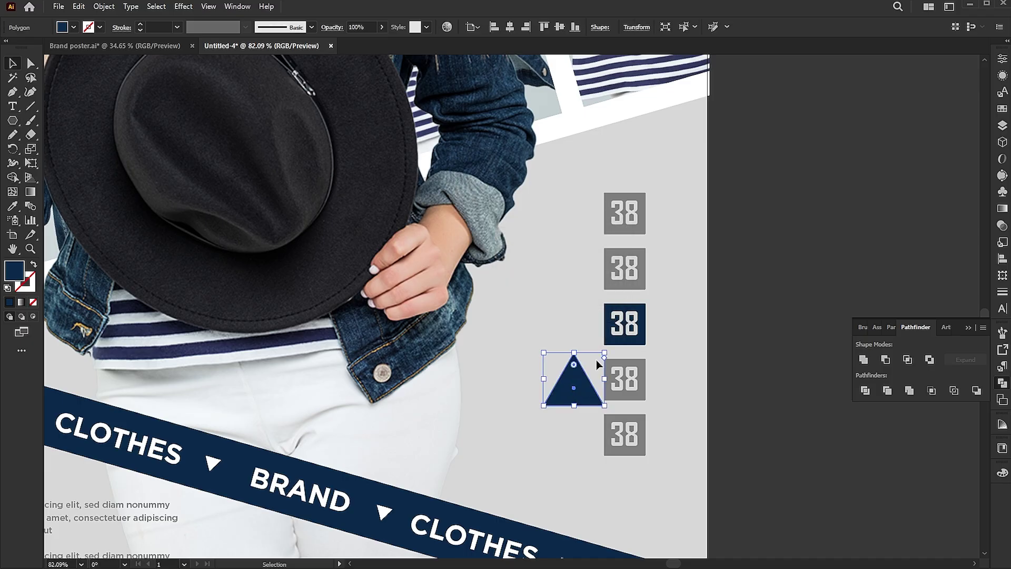
pyautogui.moveTo(600, 357); pyautogui.dragTo(593, 370)
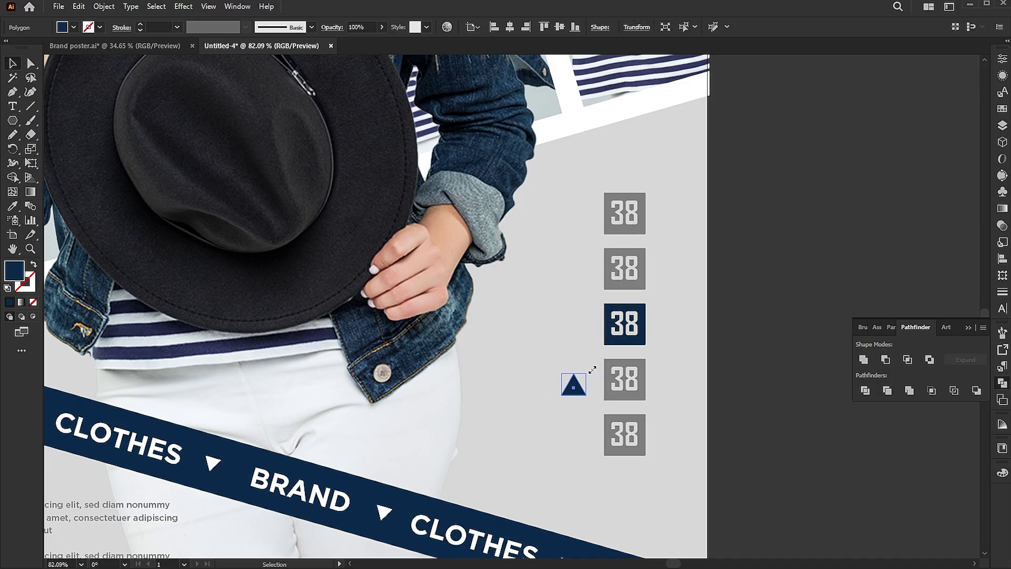
pyautogui.moveTo(592, 370); pyautogui.dragTo(583, 338)
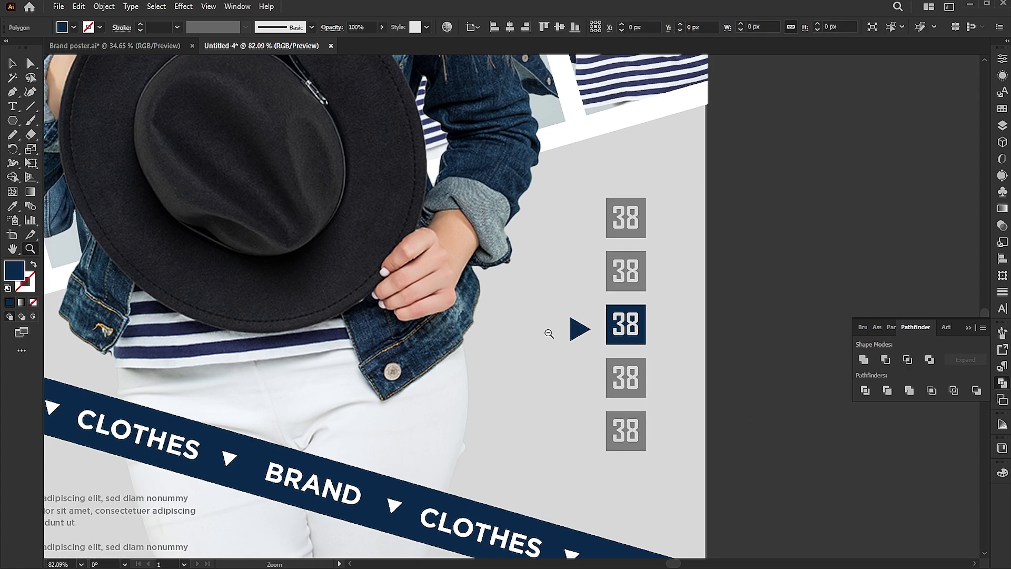
# - Duplicate the navy triangle above the lower-left placeholder text and give the copy that text's grey
pyautogui.scroll(-5, 645, 329)
pyautogui.moveTo(620, 329); pyautogui.dragTo(304, 390)
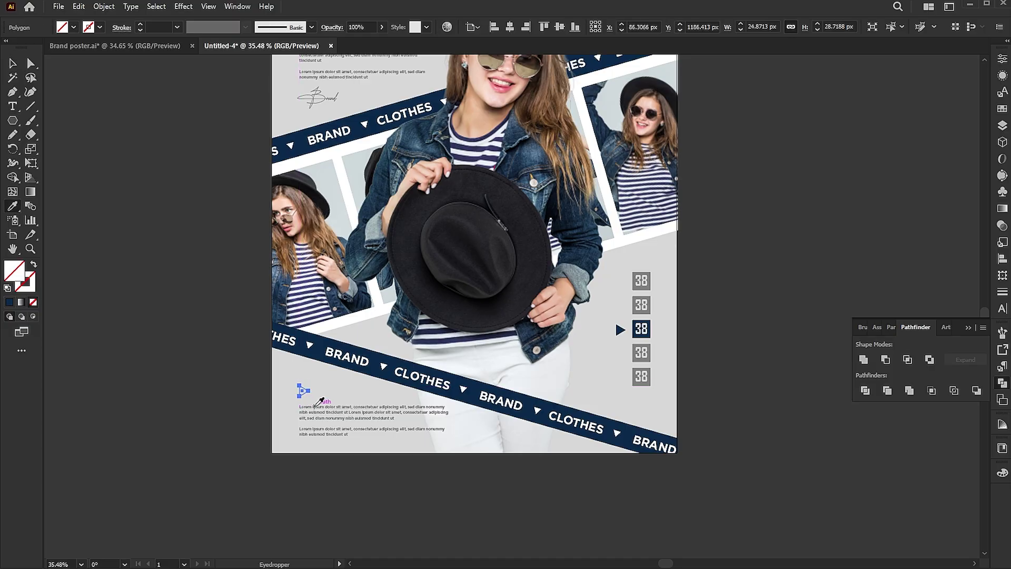
pyautogui.press('i')
pyautogui.click(369, 408)
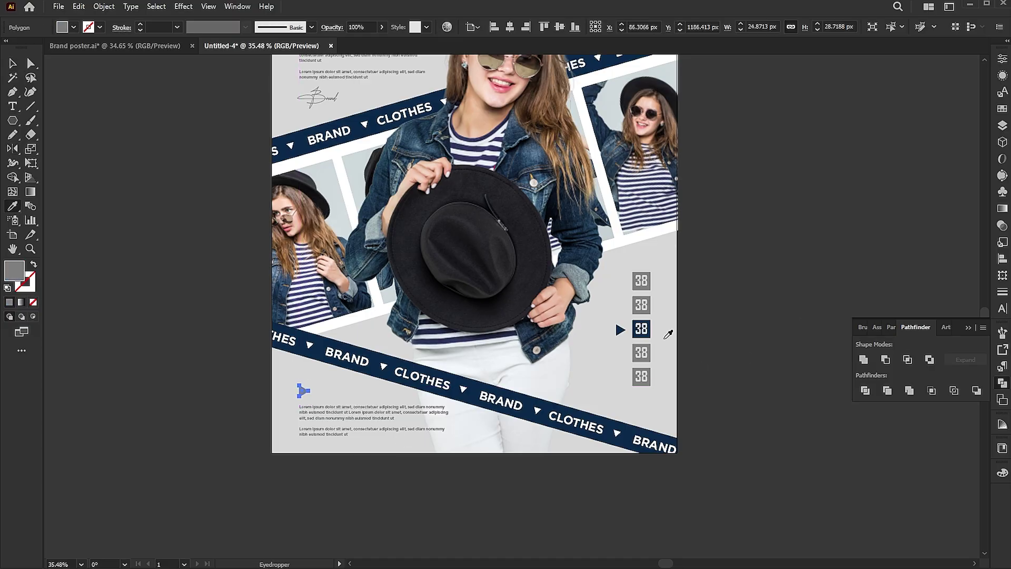
pyautogui.keyDown('ctrl'); pyautogui.click(767, 277); pyautogui.keyUp('ctrl')
pyautogui.hotkey('ctrl', '0')
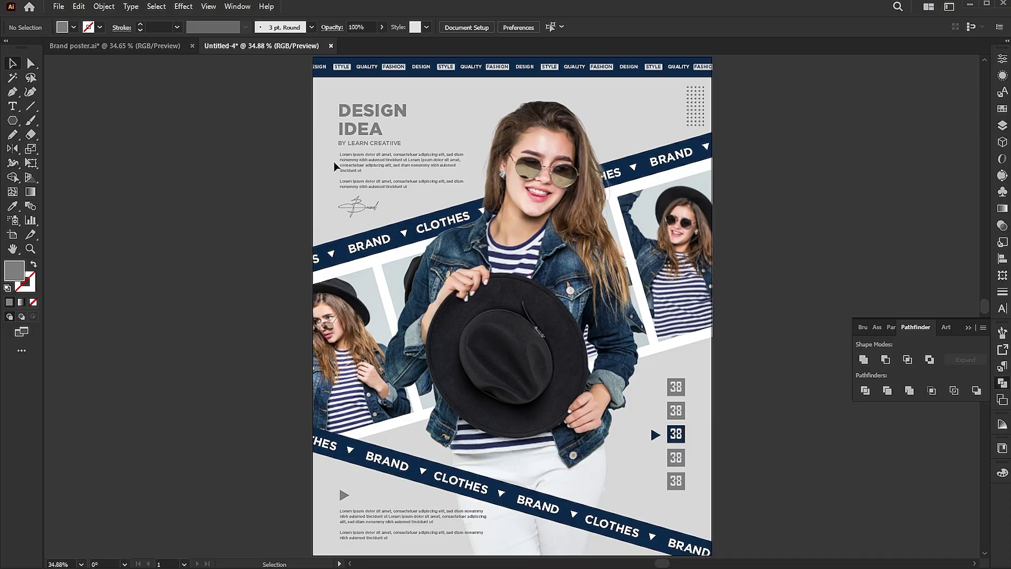
# - Unlock all objects, then copy the light grey background rectangle and paste it in front of the artwork
pyautogui.click(103, 7)
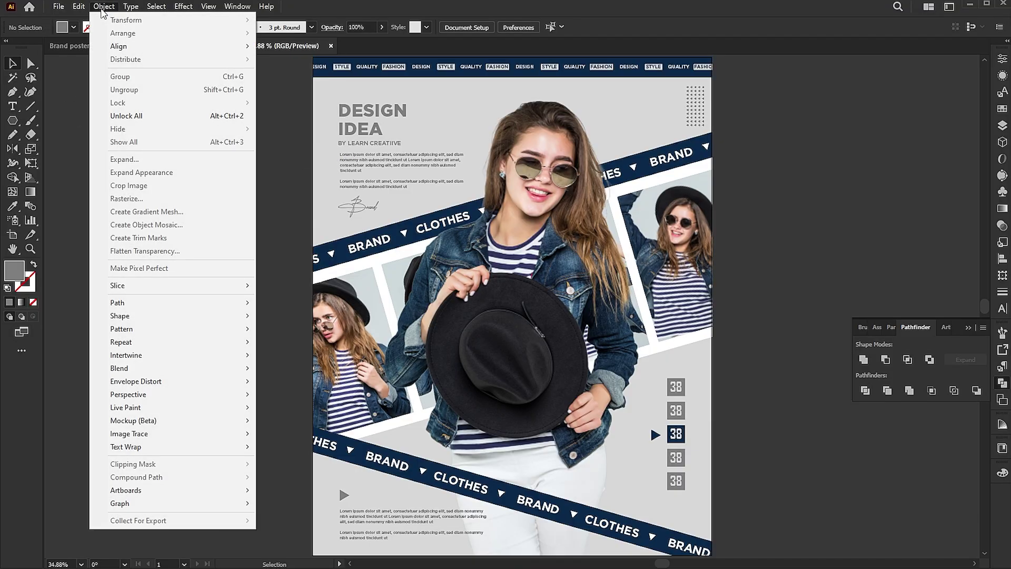
pyautogui.click(140, 117)
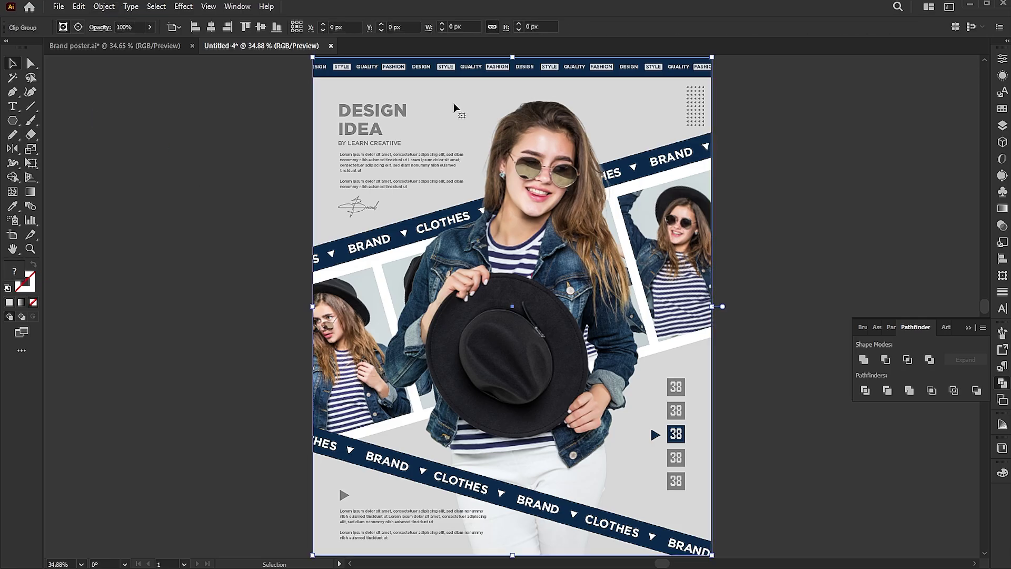
pyautogui.click(78, 7)
pyautogui.click(97, 63)
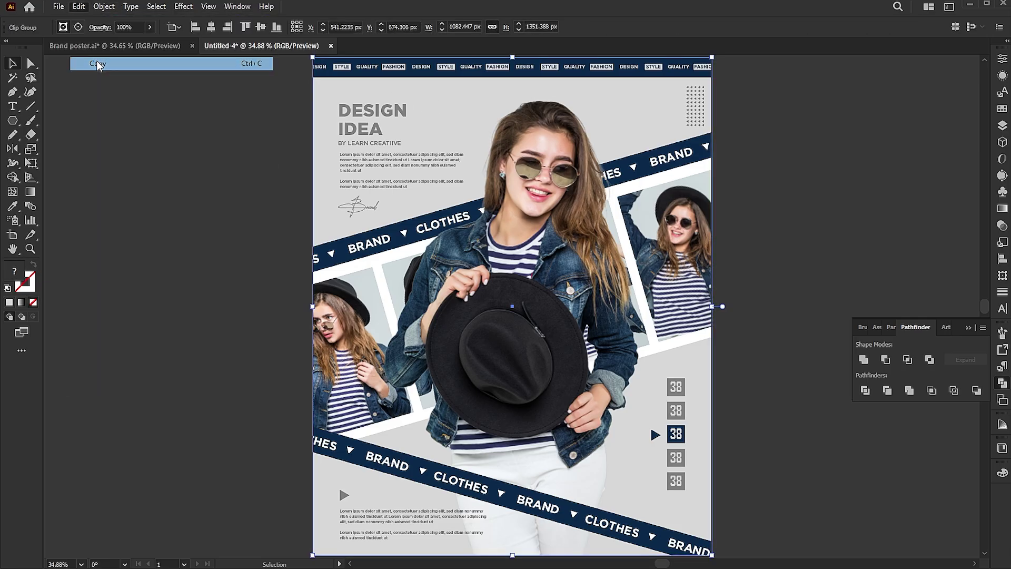
pyautogui.click(185, 192)
pyautogui.click(79, 6)
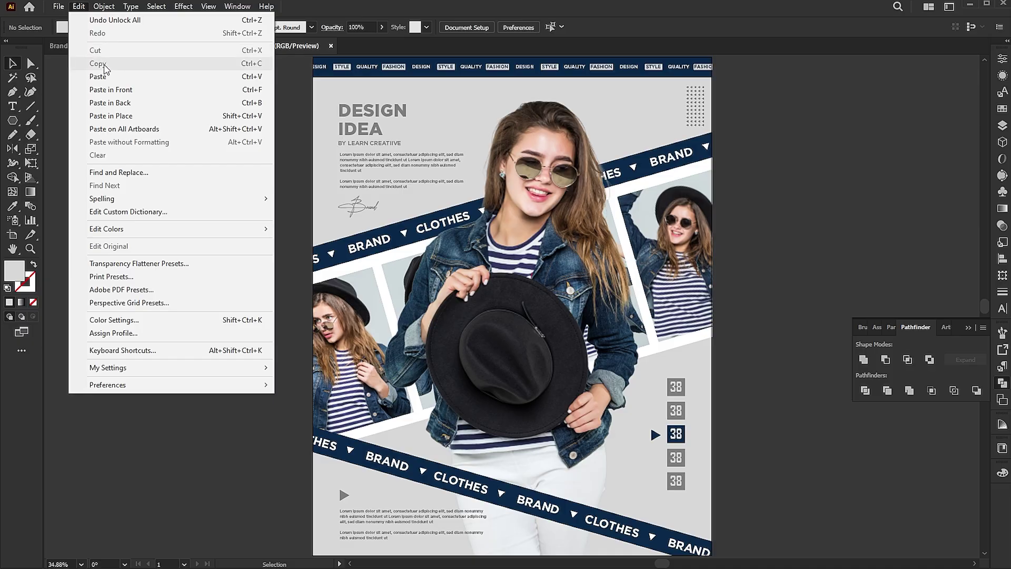
pyautogui.click(105, 88)
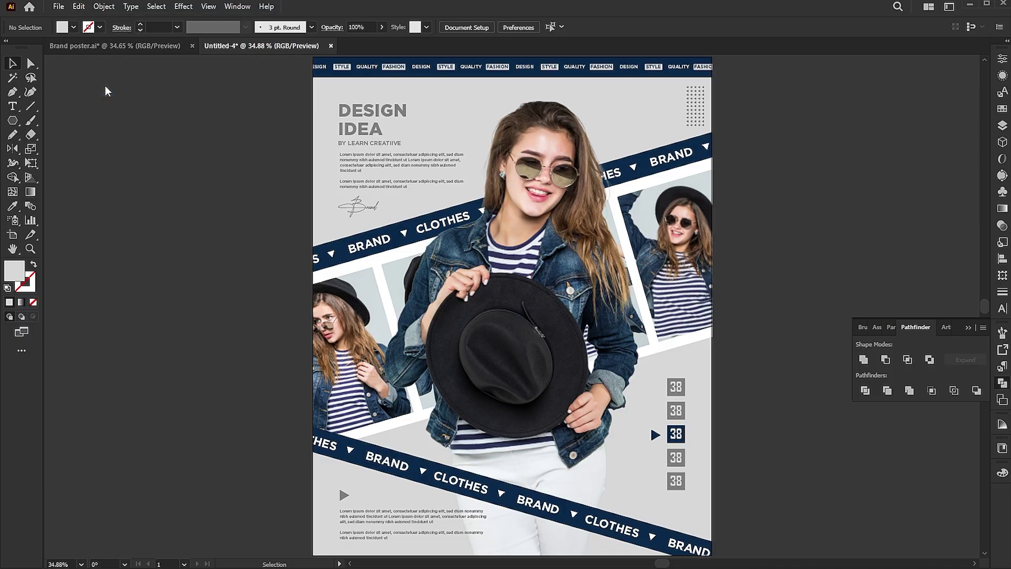
# - Apply the Grain texture effect to the front grey rectangle with intensity 21, contrast 56 and Regular grain type
pyautogui.click(183, 7)
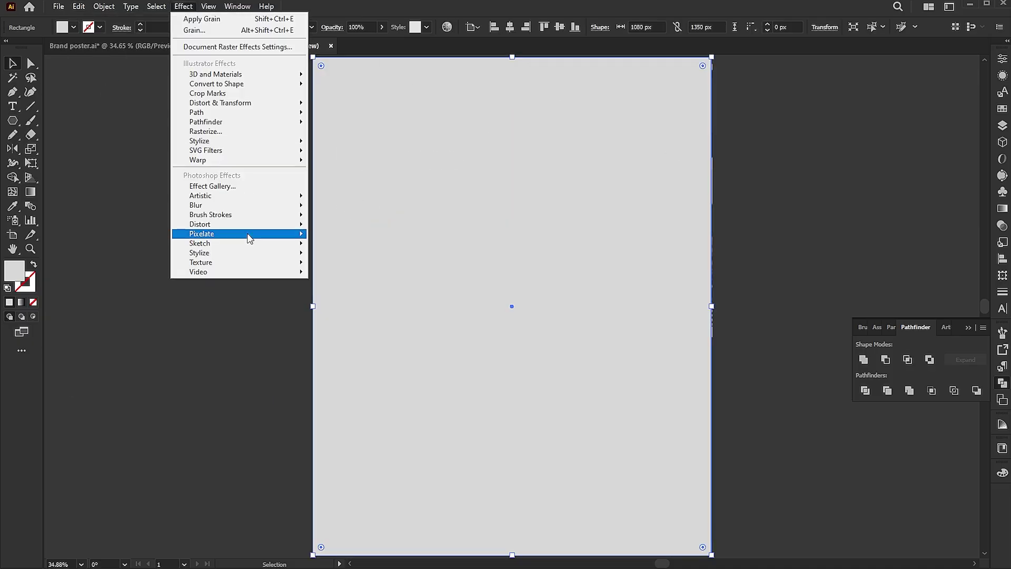
pyautogui.moveTo(252, 262)
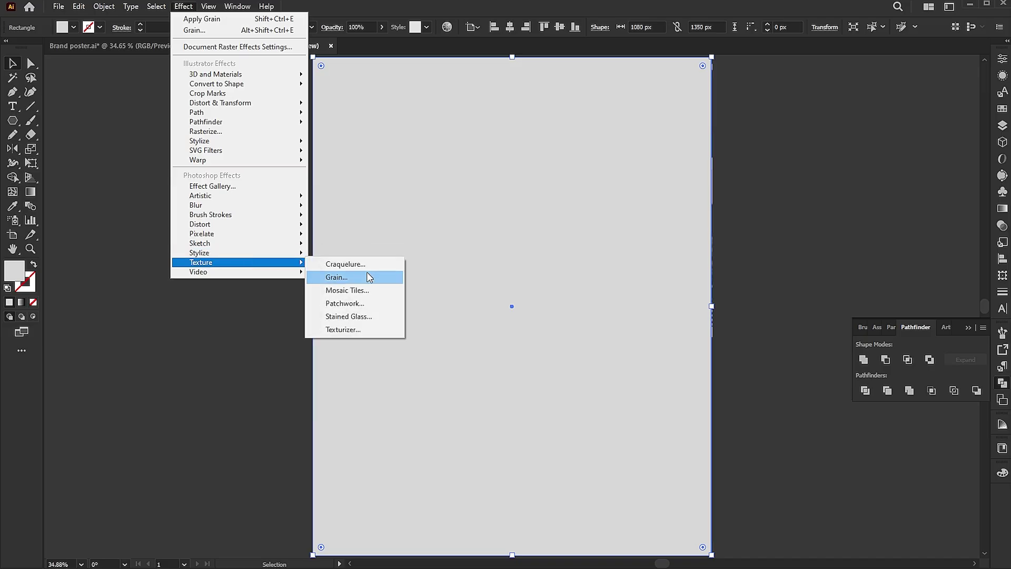
pyautogui.click(367, 279)
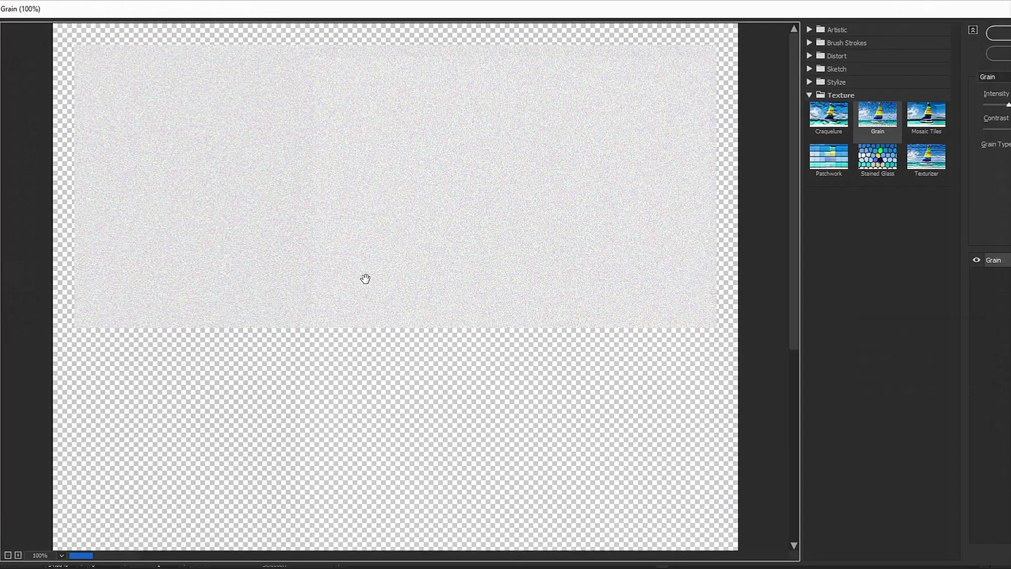
pyautogui.moveTo(834, 15); pyautogui.dragTo(732, 12)
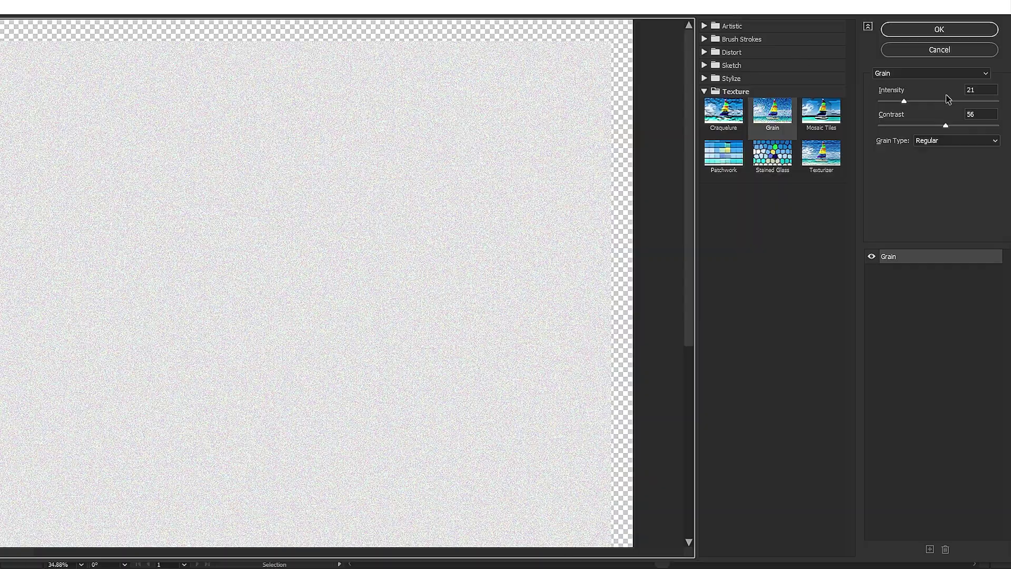
pyautogui.click(952, 35)
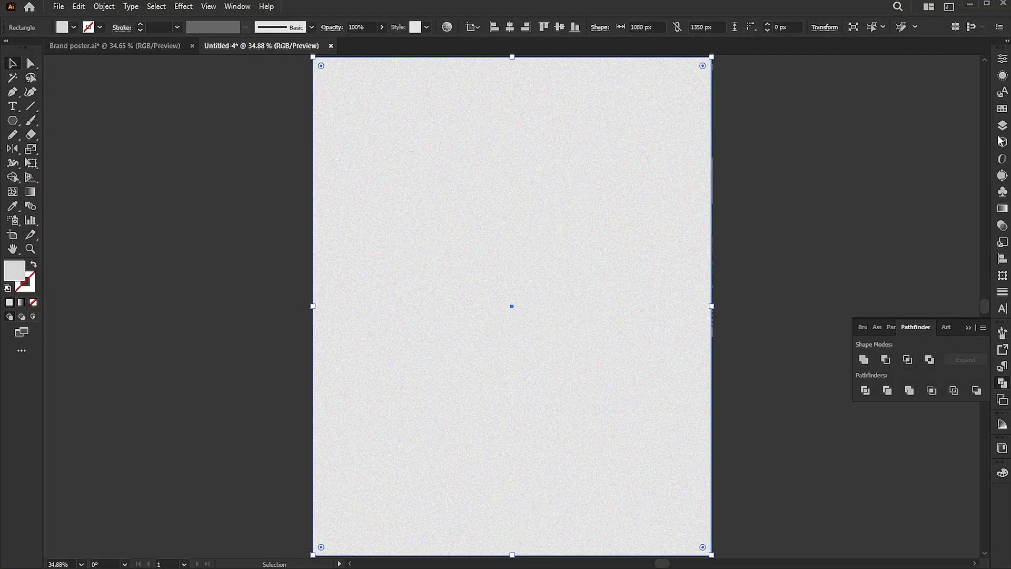
# - Blend the grain rectangle over the poster with Multiply mode at 40% opacity
pyautogui.click(1002, 225)
pyautogui.click(895, 72)
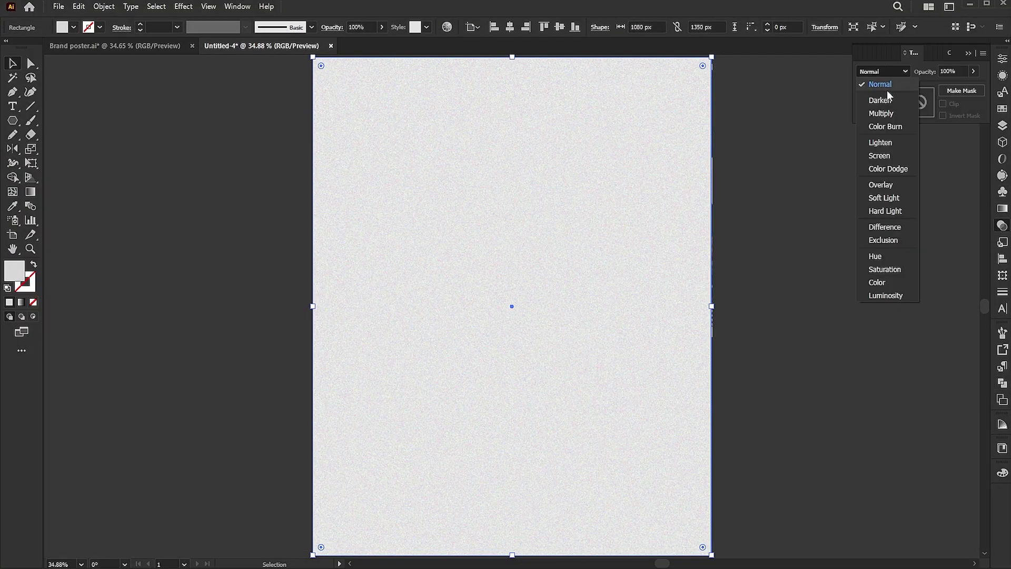
pyautogui.click(882, 110)
pyautogui.click(946, 71)
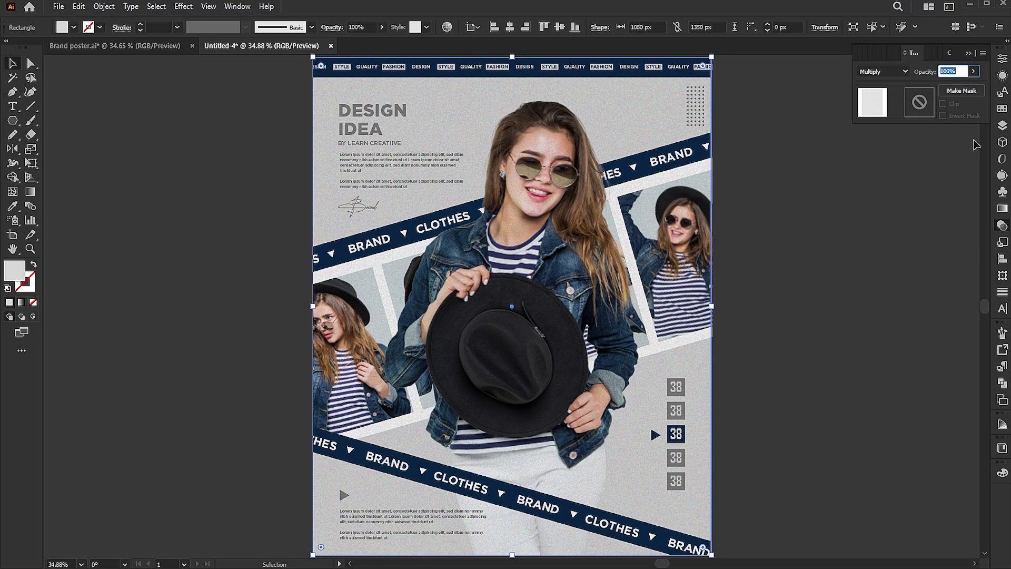
pyautogui.write('40')
pyautogui.press('Return')
pyautogui.click(931, 340)
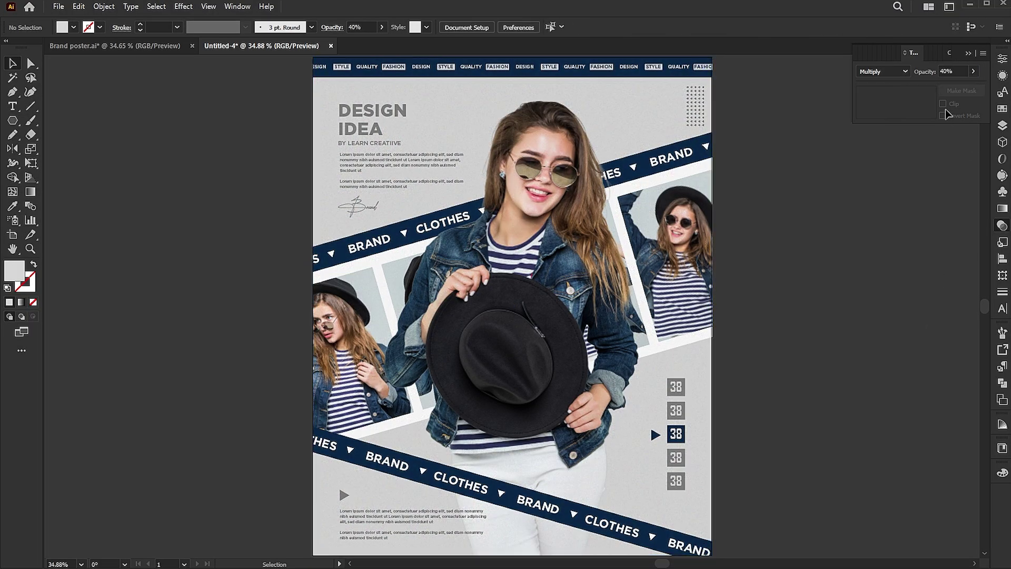
pyautogui.click(967, 55)
# - Change the number on the second tile to 40 and on the navy middle tile to 42
pyautogui.scroll(3, 793, 445)
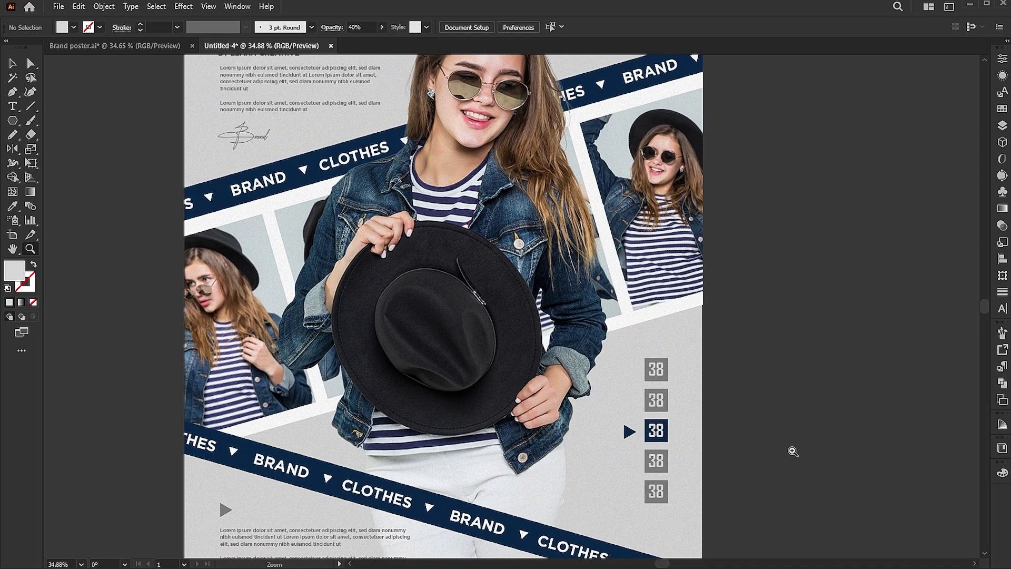
pyautogui.click(609, 353)
pyautogui.hotkey('ctrl', 'shift', 'a')
pyautogui.press('t')
pyautogui.doubleClick(645, 392)
pyautogui.write('4')
pyautogui.doubleClick(646, 426)
pyautogui.write('42')
# - Change the numbers on the last two tiles to 44 and 46, and show the whole poster
pyautogui.doubleClick(645, 463)
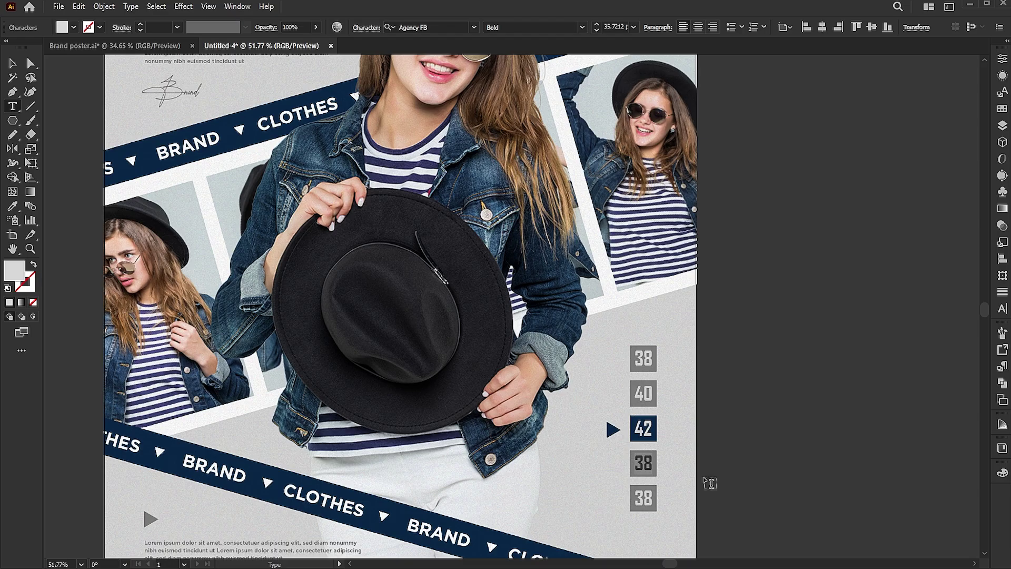
pyautogui.write('44')
pyautogui.doubleClick(640, 498)
pyautogui.write('46')
pyautogui.click(13, 64)
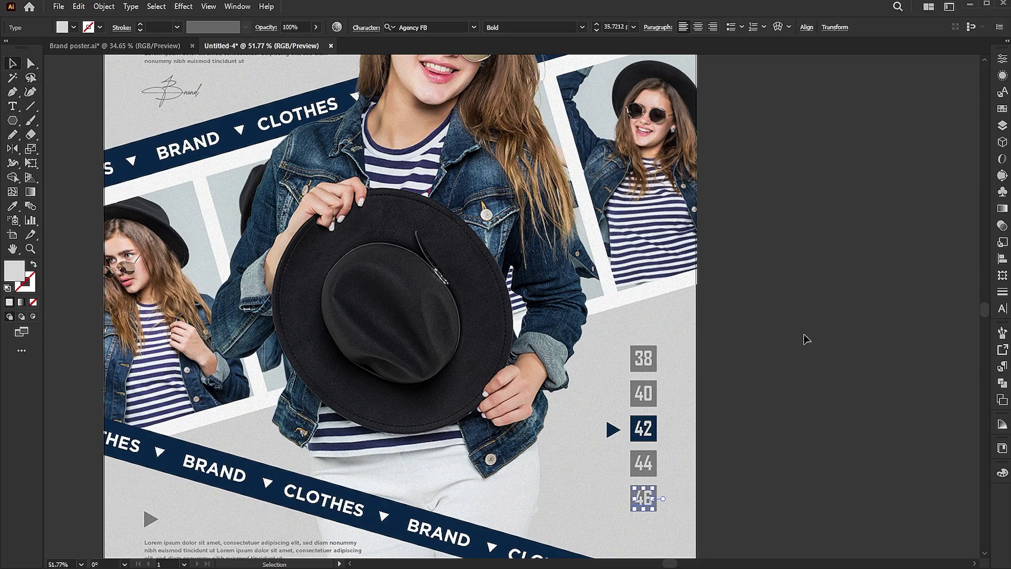
pyautogui.click(803, 335)
pyautogui.hotkey('ctrl', '0')
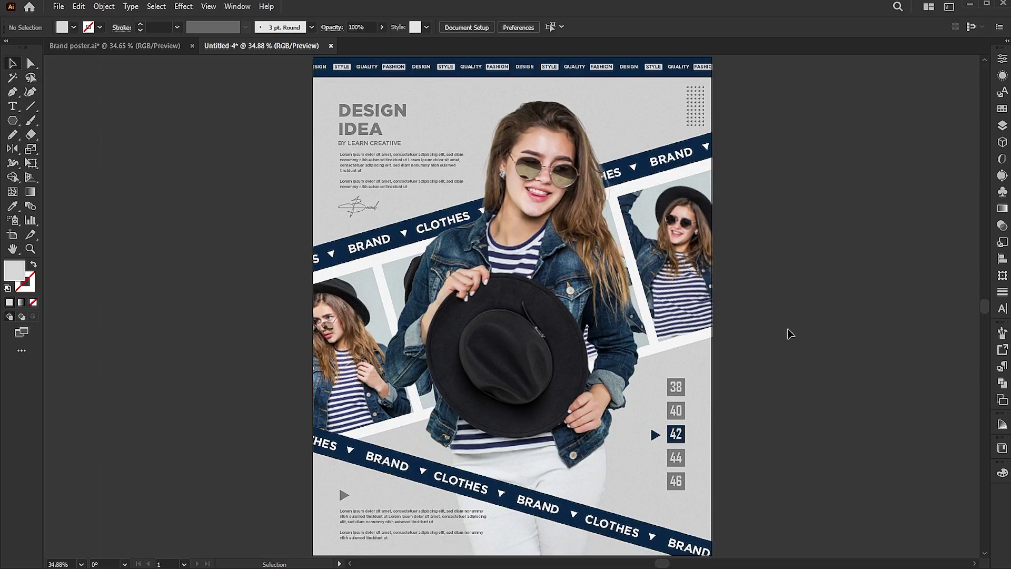